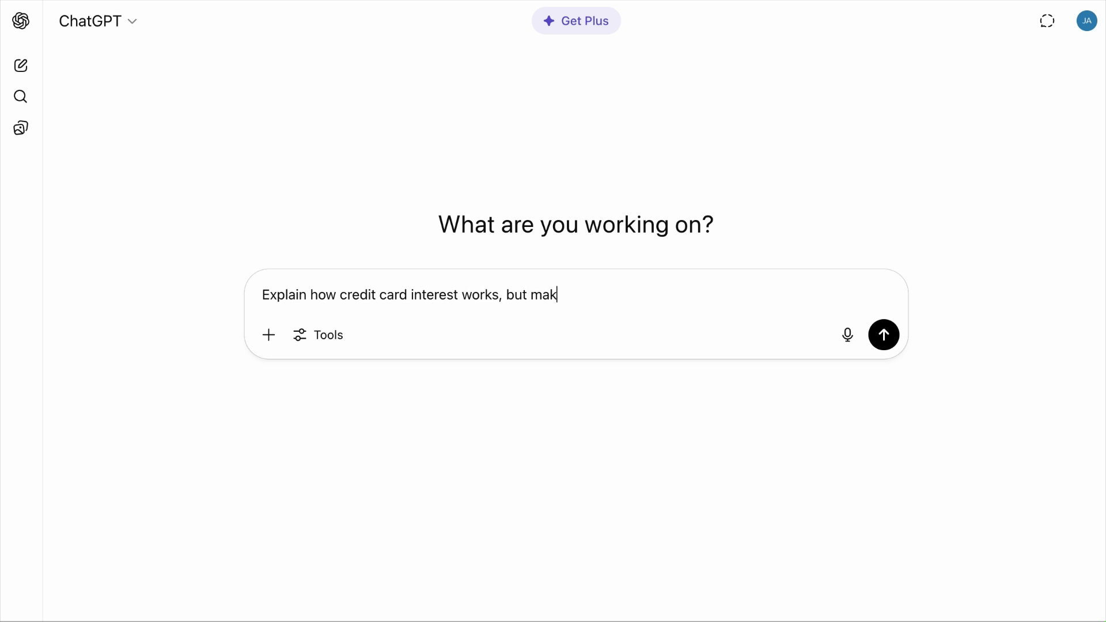
Ask ChatGPT to explain credit card interest simply, then scroll through the reply
text(xplain how credit card interest works, but make it simple.)
key(Return)
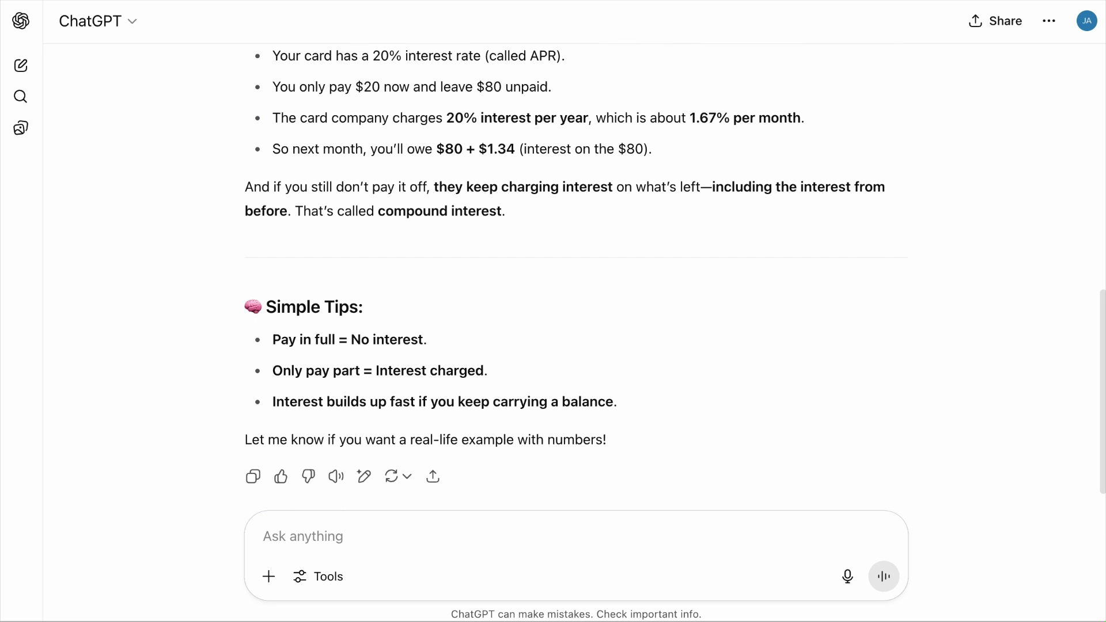
scroll(576, 270, up, 7)
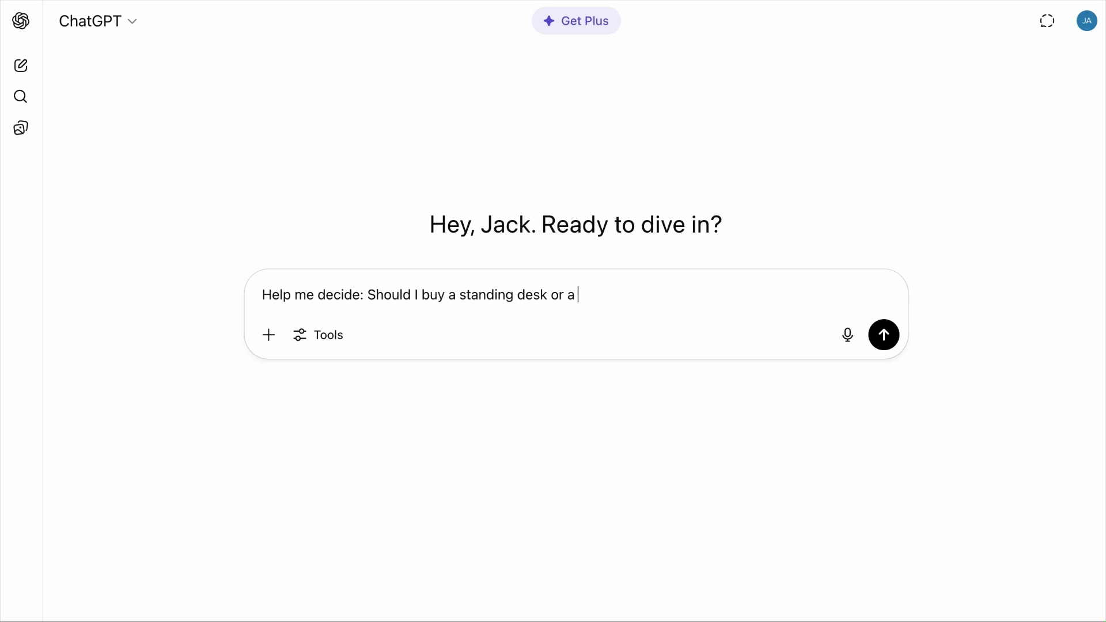
Send the standing-versus-treadmill desk question, then request a friendly note to the neighbor about their loud dog
key(Return)
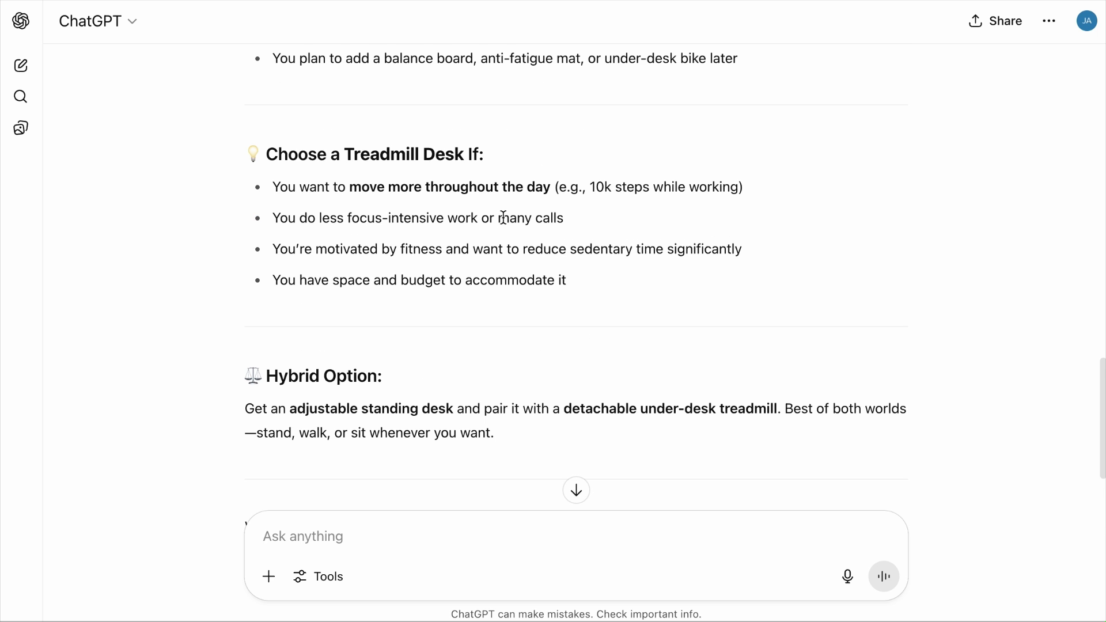
scroll(502, 217, up, 5)
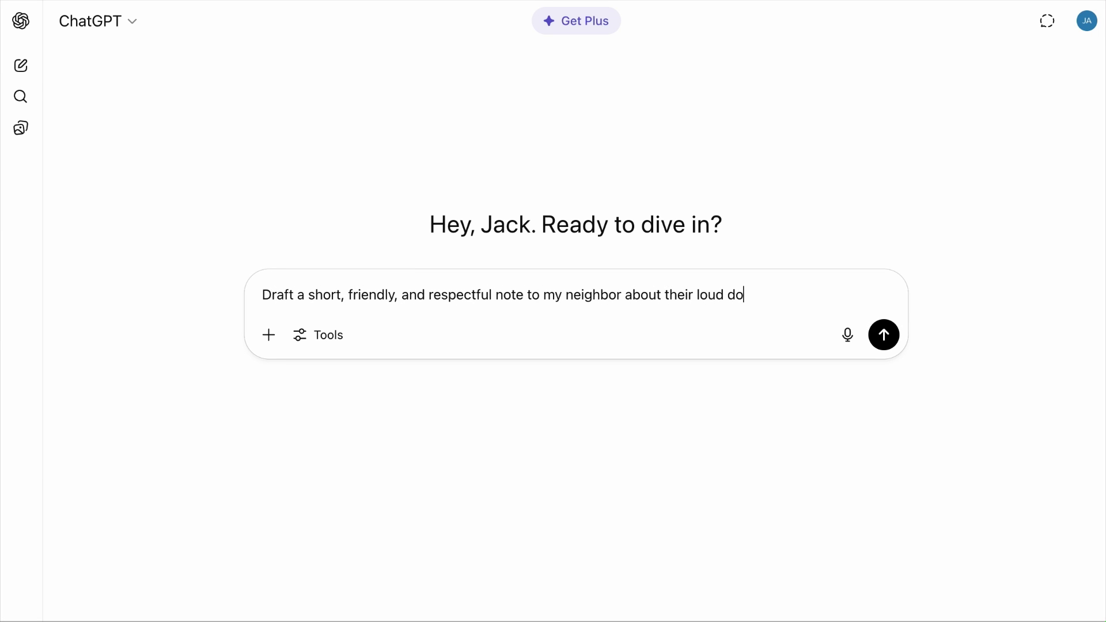
text(g.)
key(Return)
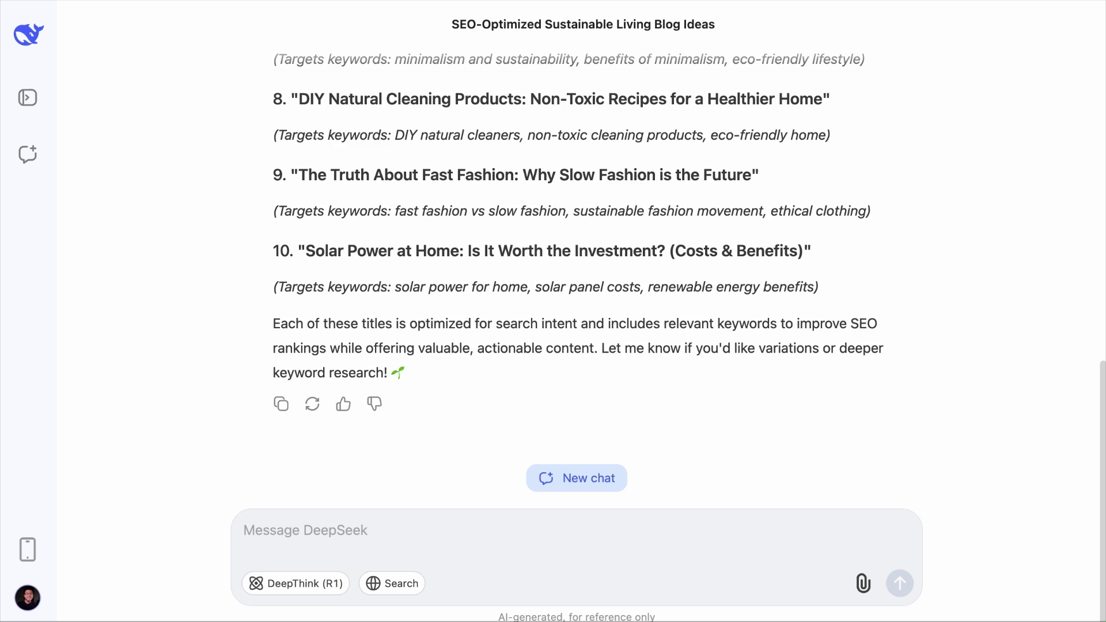
Scroll up through DeepSeek's ten sustainable-living blog titles and their target keywords
scroll(591, 254, up, 3)
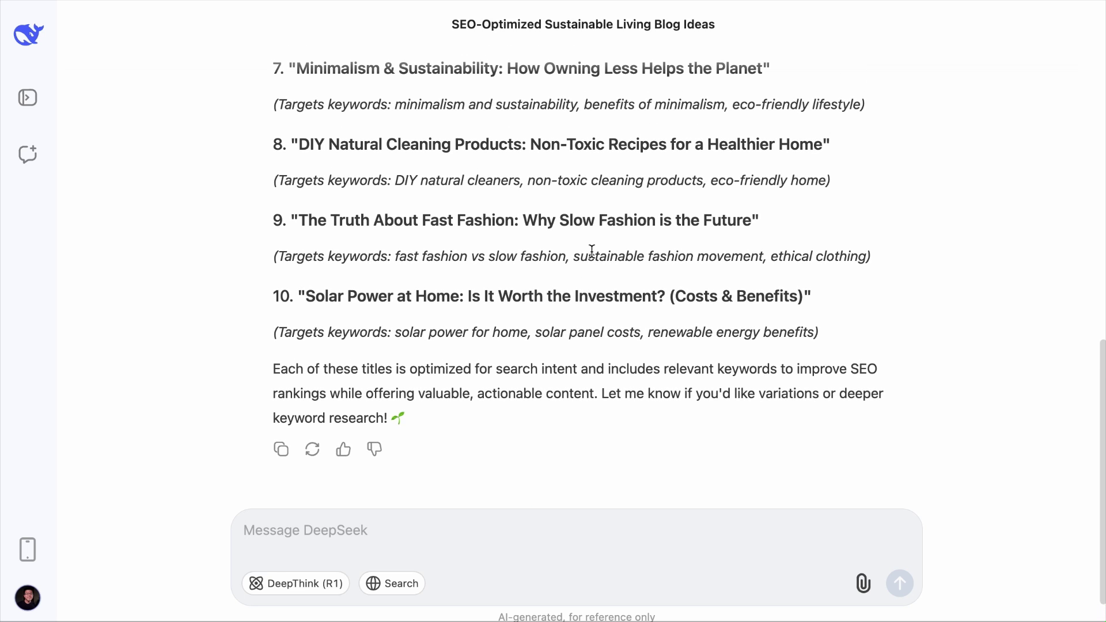
scroll(591, 253, up, 8)
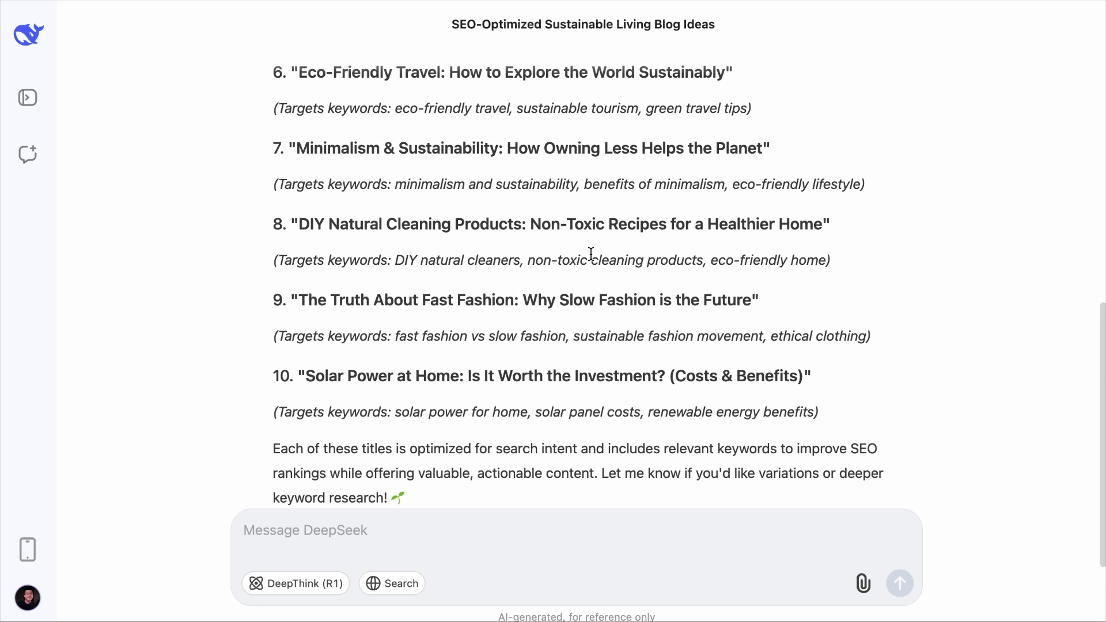
scroll(592, 256, up, 5)
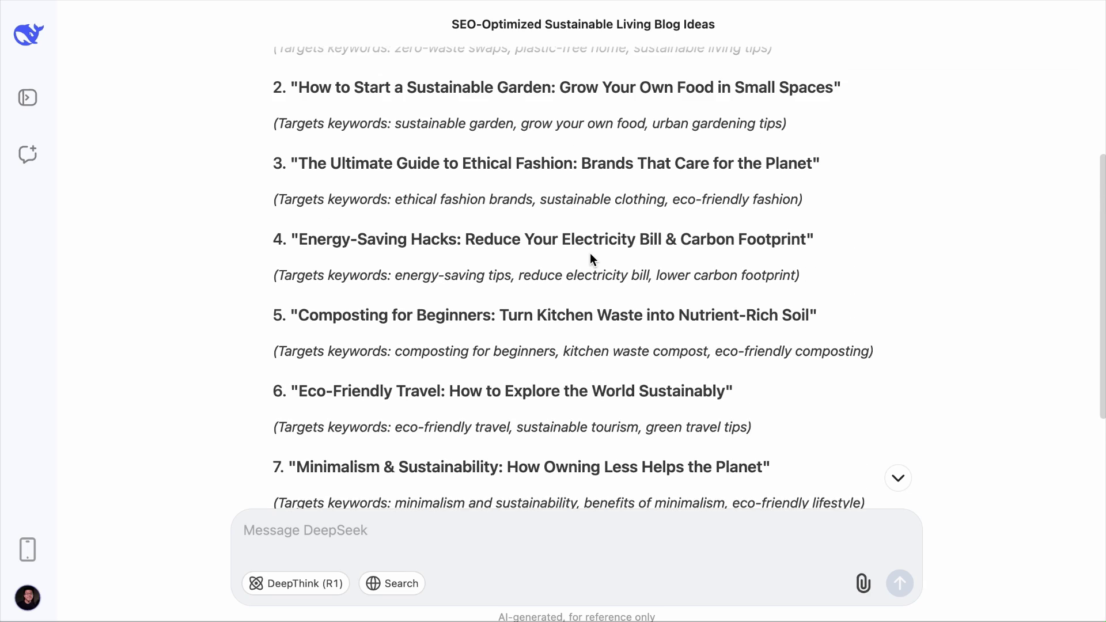
scroll(590, 254, up, 4)
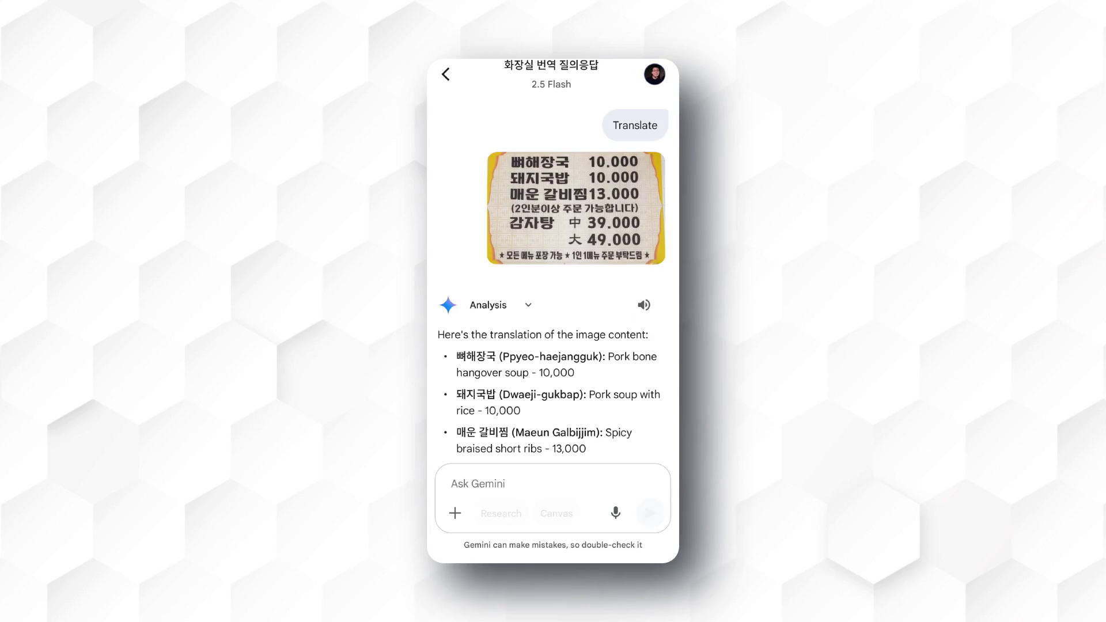
Review Gemini's menu photo translation, then ask it to 'Translate rice in korean'
scroll(553, 276, down, 3)
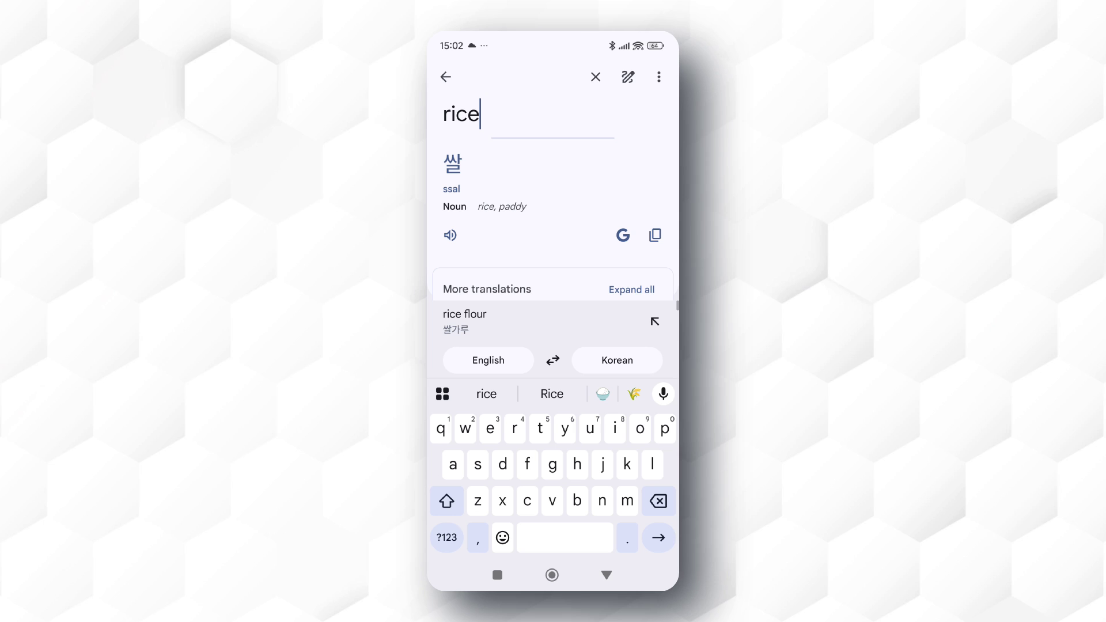
key(Return)
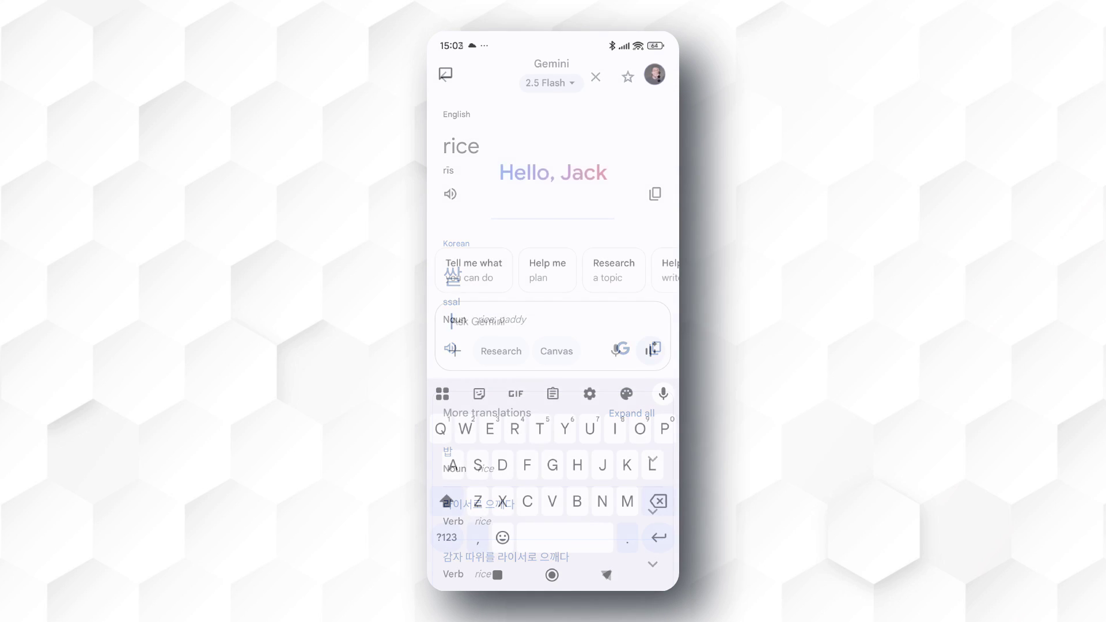
text(Translate rice in korean)
key(Return)
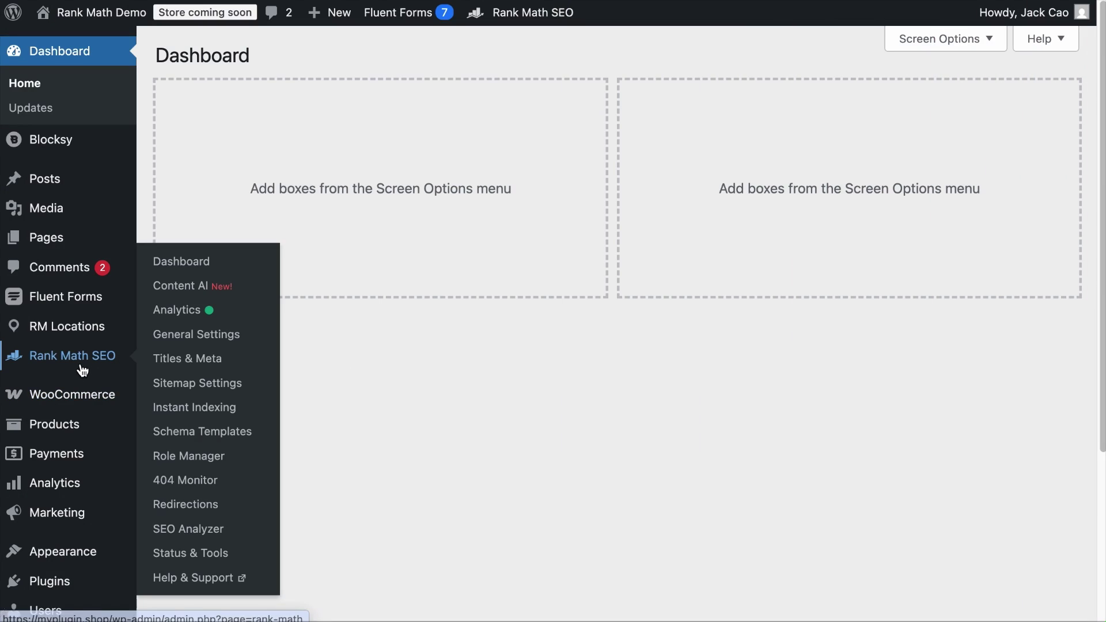
Open Content AI from the Rank Math SEO flyout in the WordPress sidebar
click(216, 296)
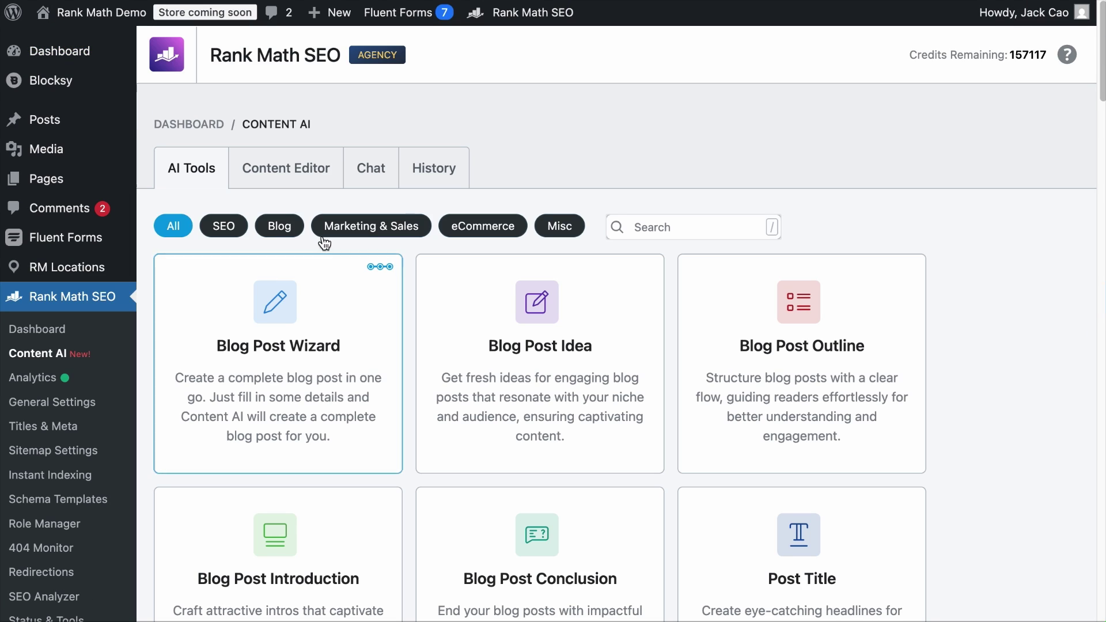
Ask RankBot in Chat for related keywords, entities and questions, then review its eco-friendly travel list
click(379, 164)
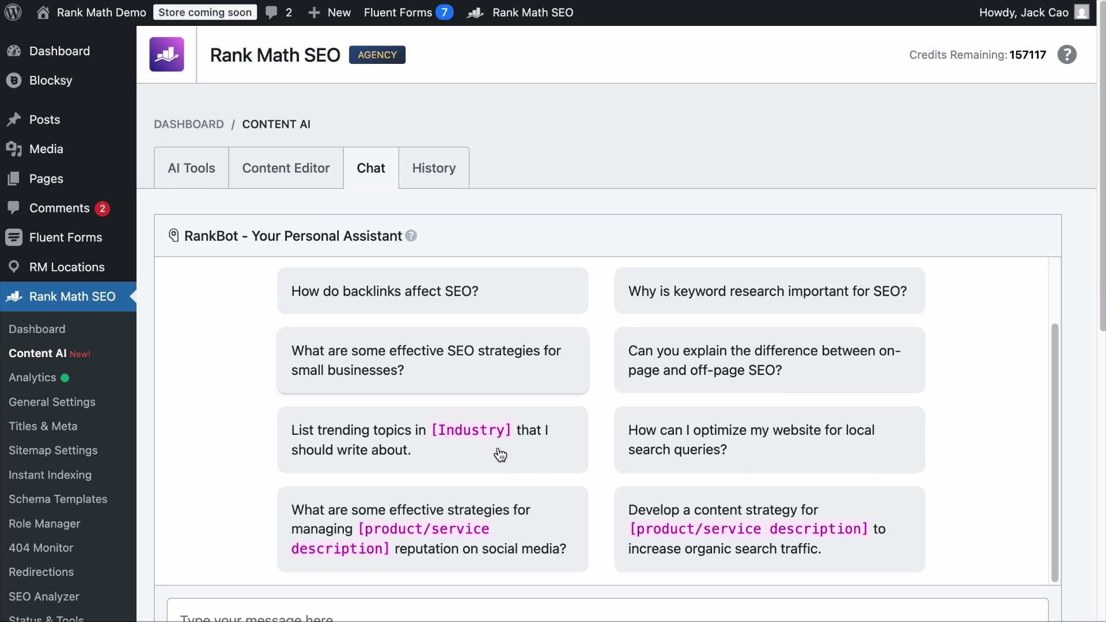
scroll(747, 579, down, 2)
click(696, 505)
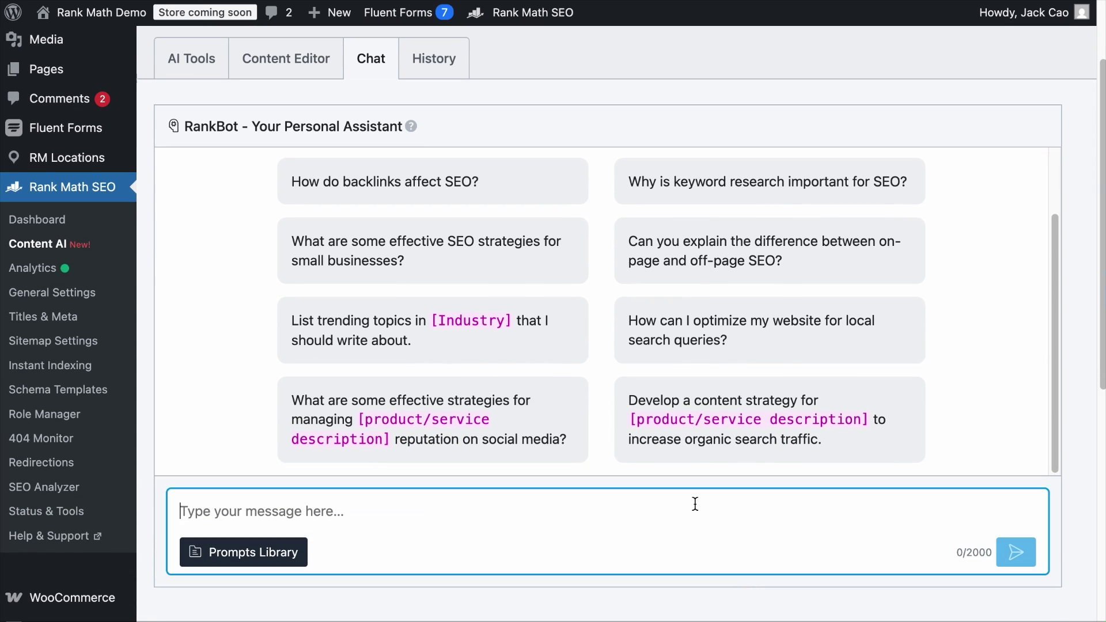
text(What are the related keywords, entities, and questions on my focus keywo)
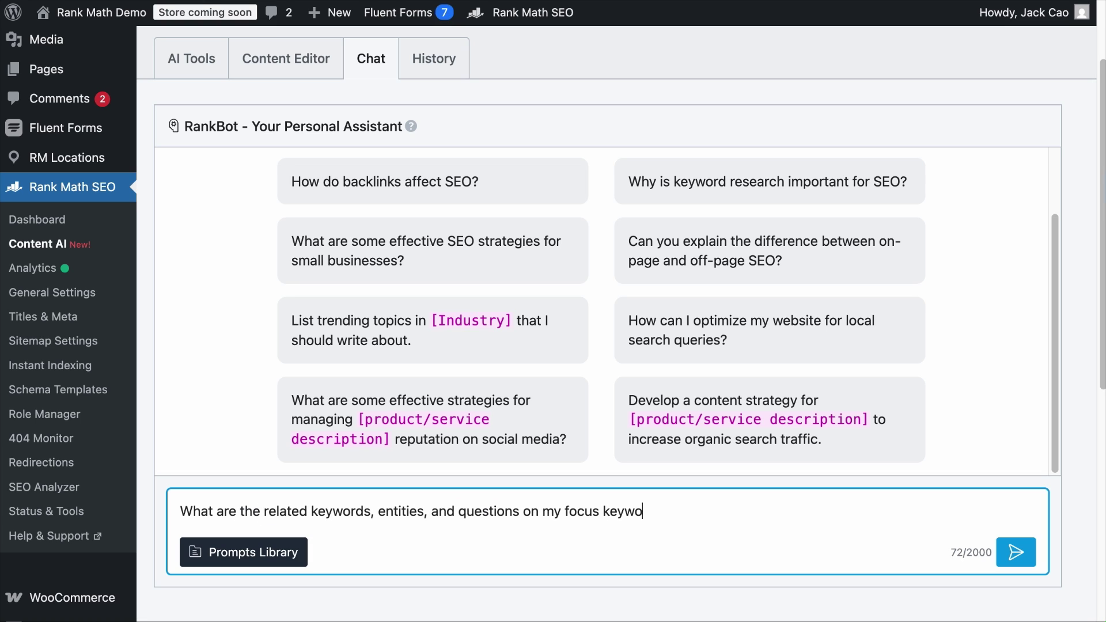
key(Return)
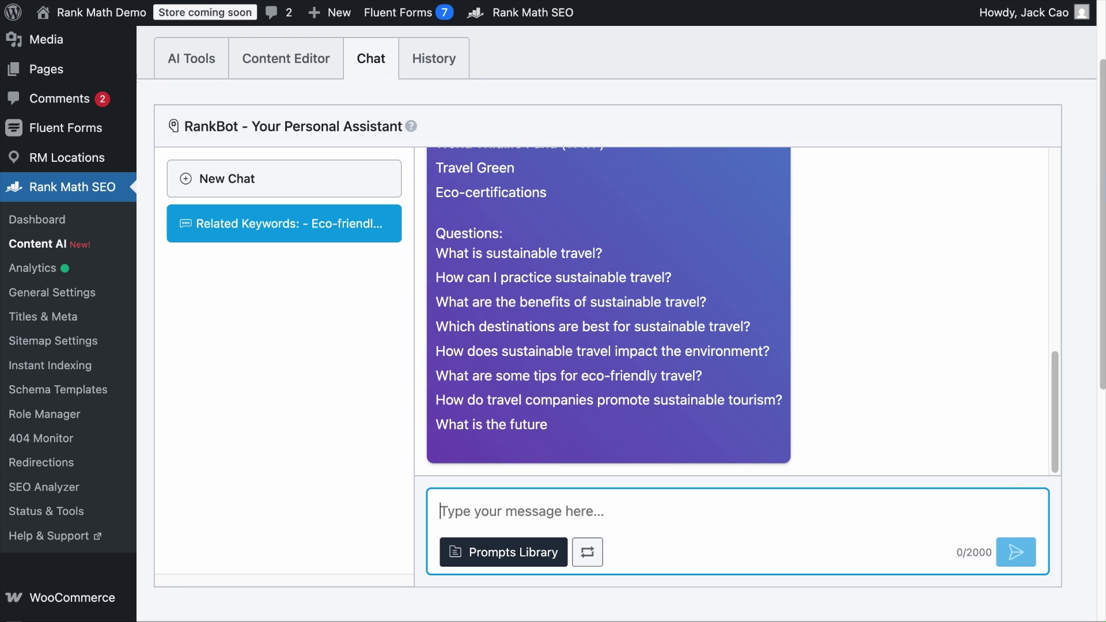
scroll(615, 383, up, 3)
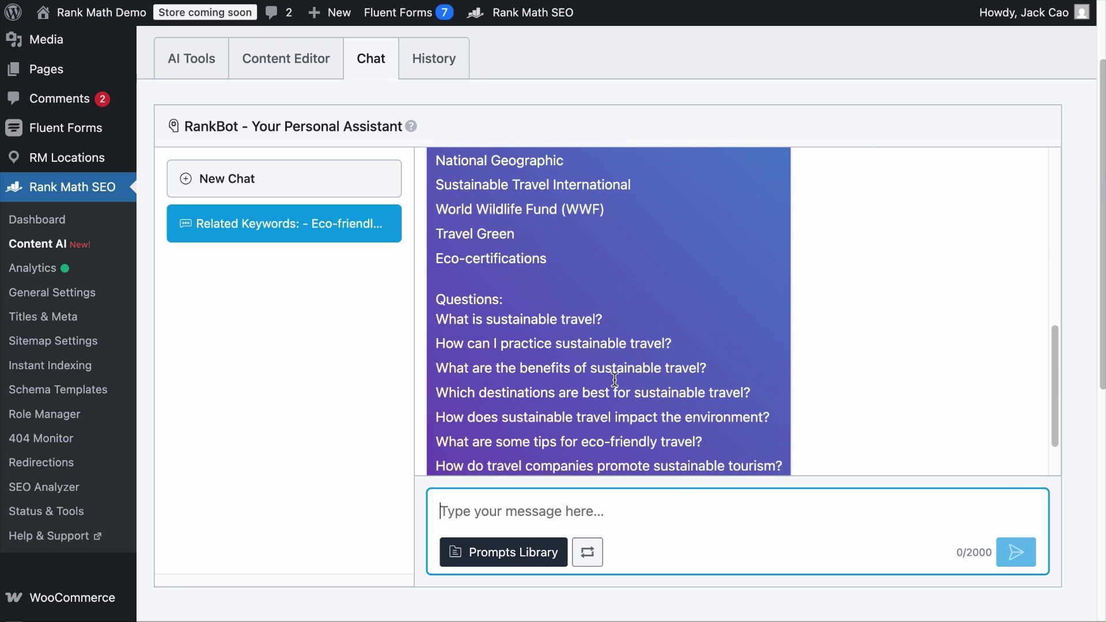
scroll(614, 379, up, 3)
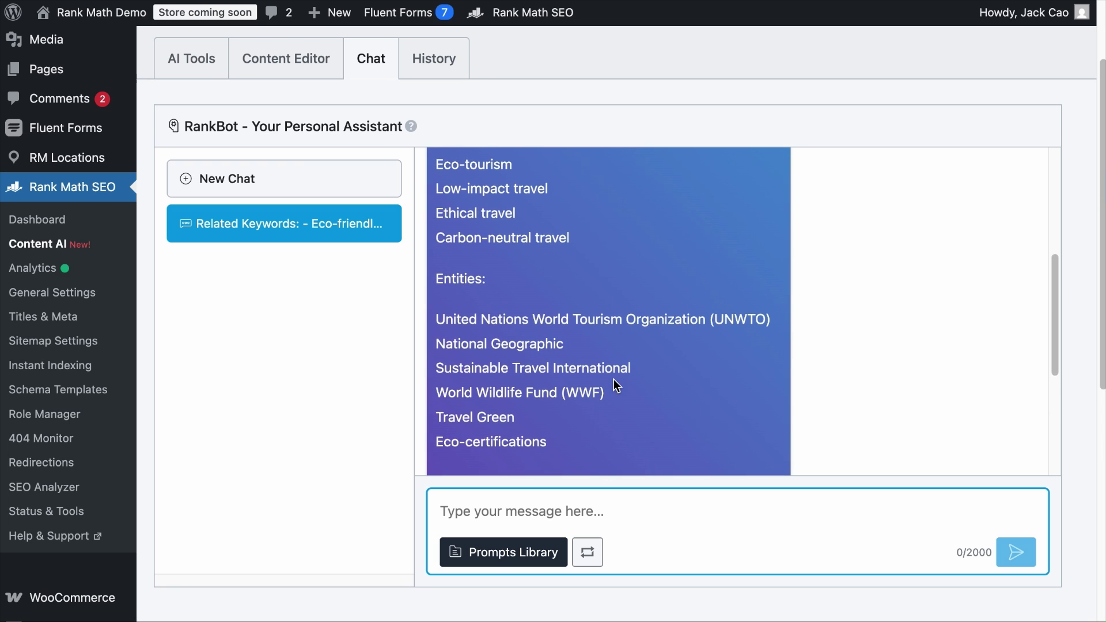
scroll(613, 378, up, 5)
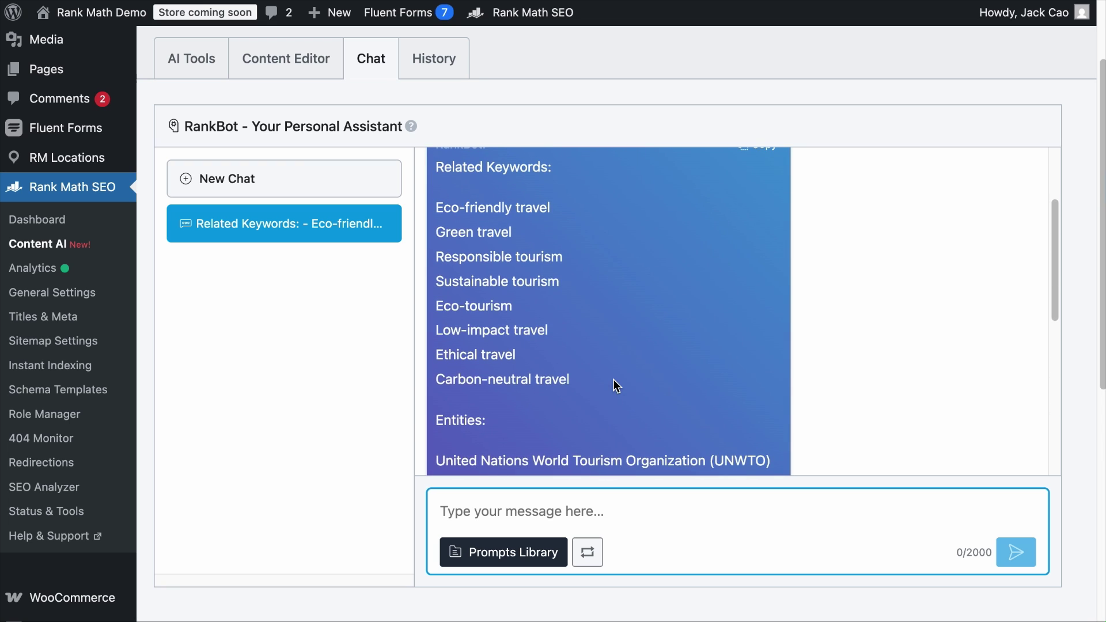
scroll(611, 383, down, 5)
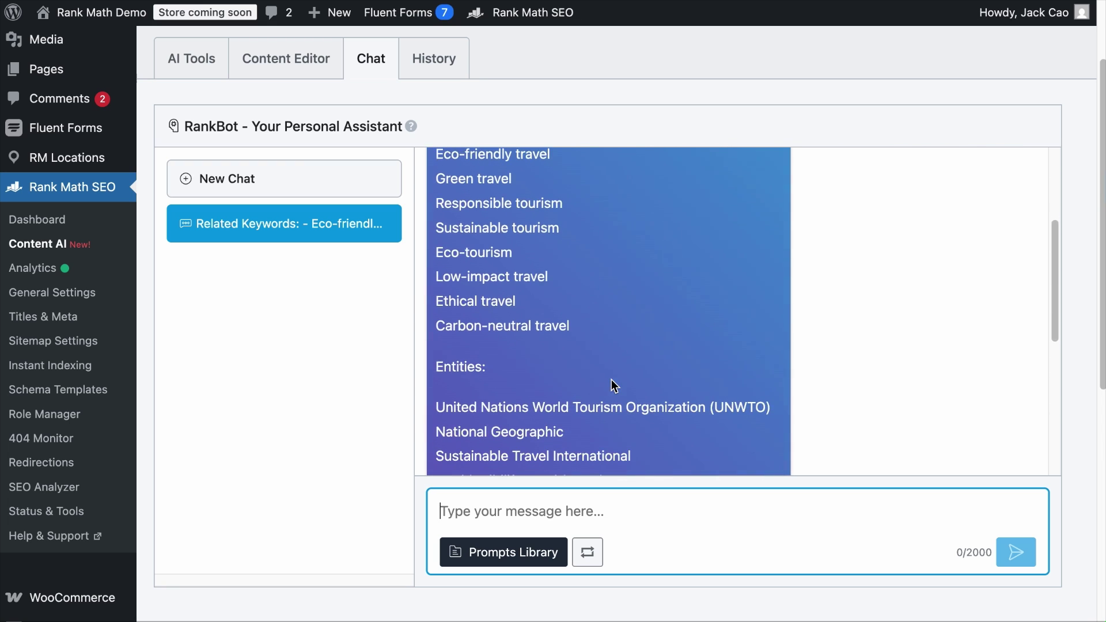
scroll(614, 384, down, 5)
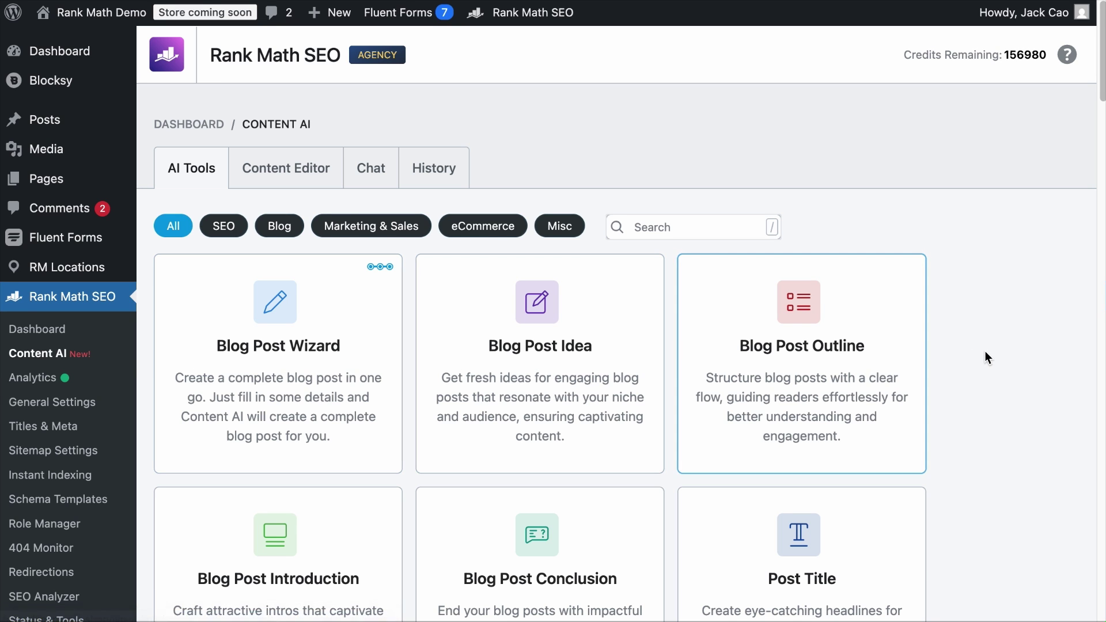
Open the Blog Post Wizard from the AI Tools cards and place the cursor in the industry/niche field
scroll(986, 350, down, 5)
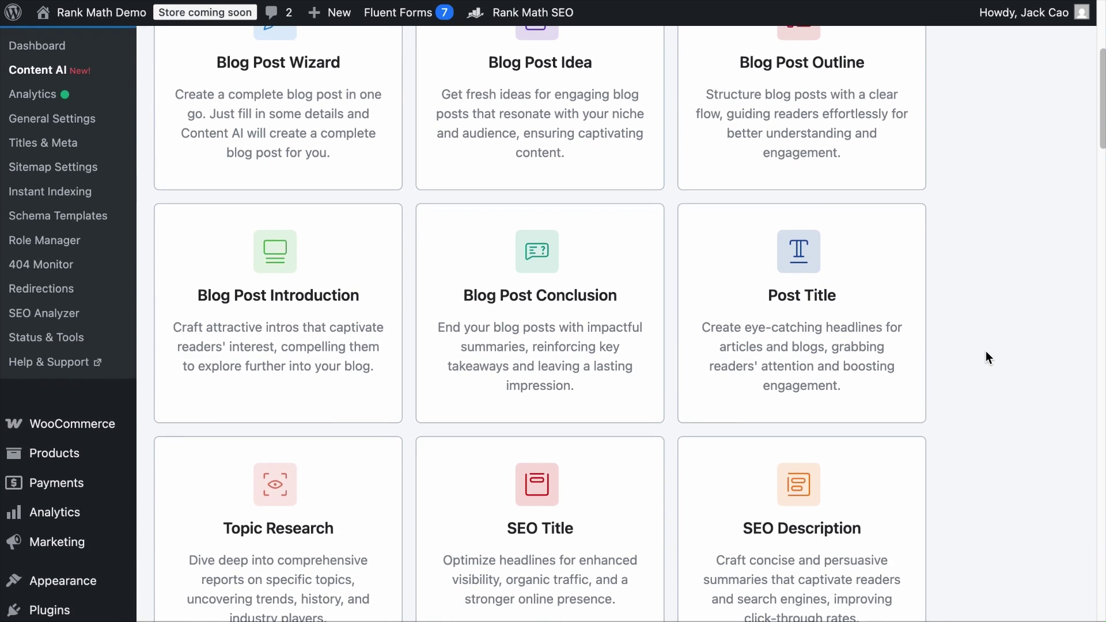
scroll(986, 357, down, 5)
scroll(985, 349, down, 4)
scroll(984, 348, up, 14)
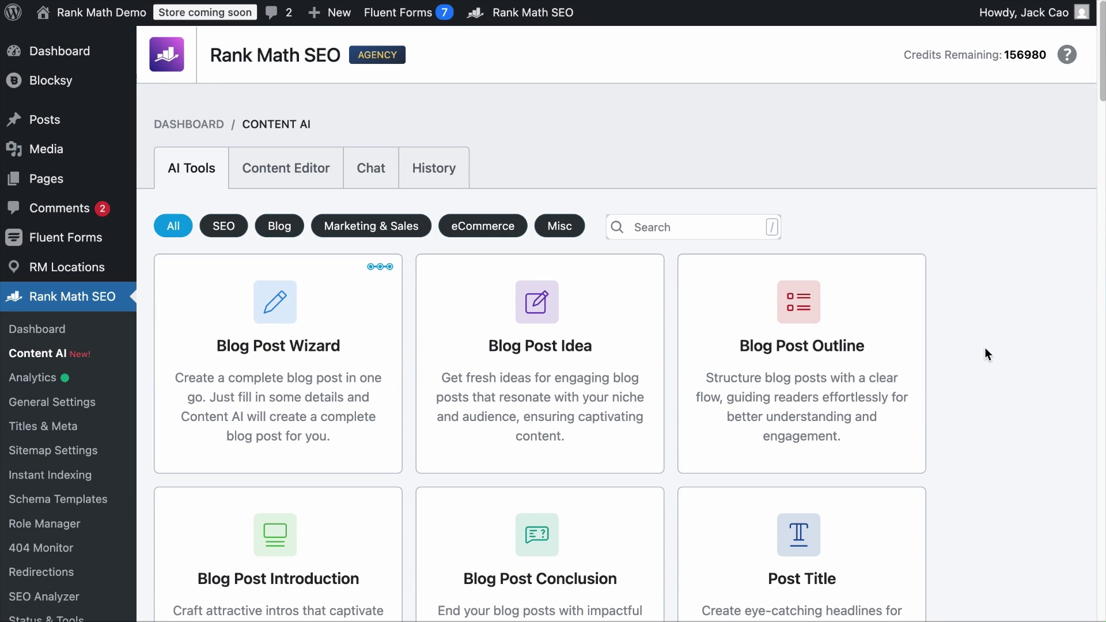
click(295, 361)
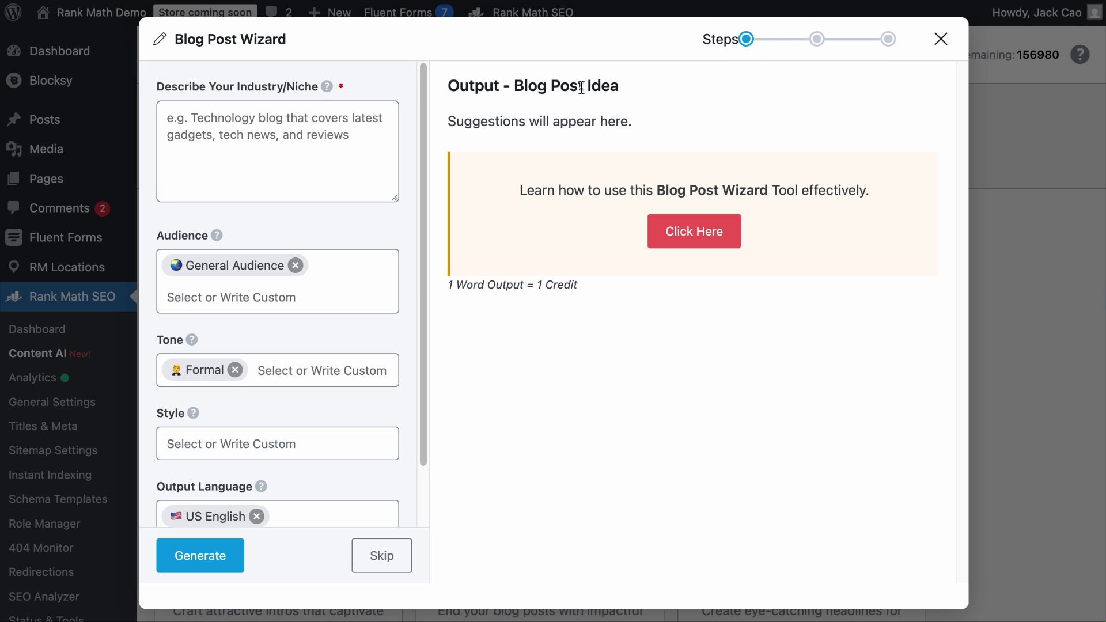
click(226, 189)
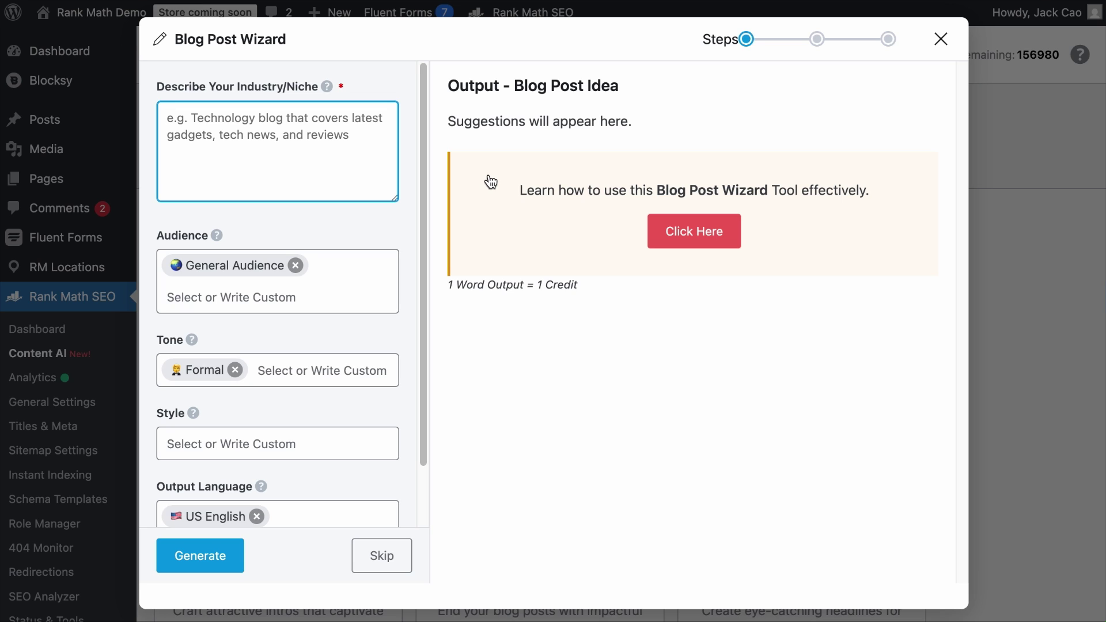
Skip to the outline step, enter a '10 Tips to' sustainable travel topic, and clear AI-generated main points
click(403, 567)
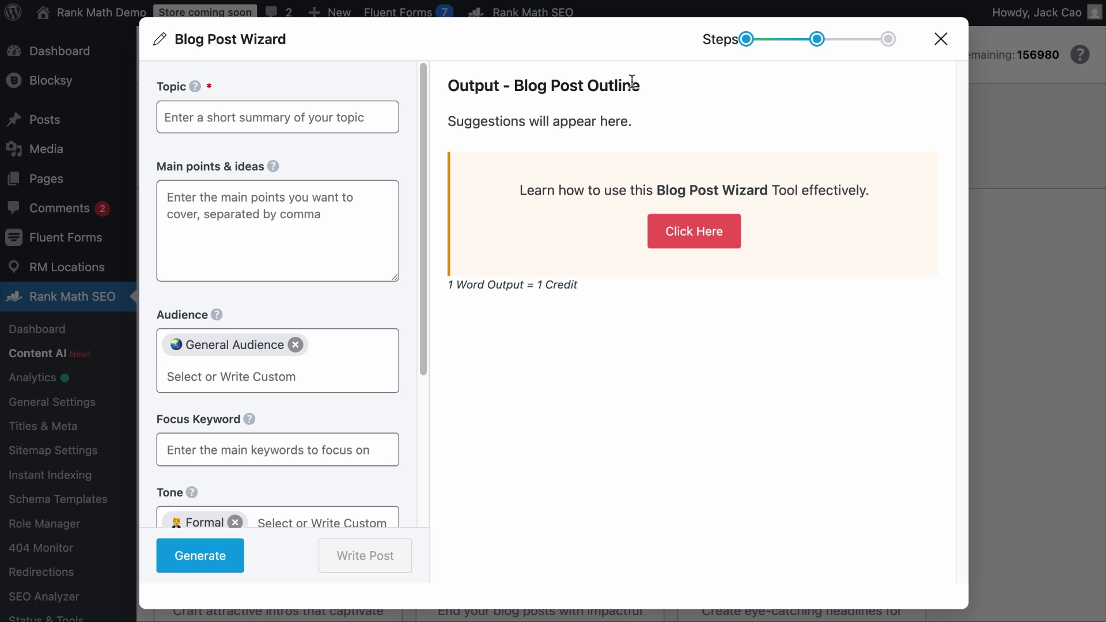
click(324, 118)
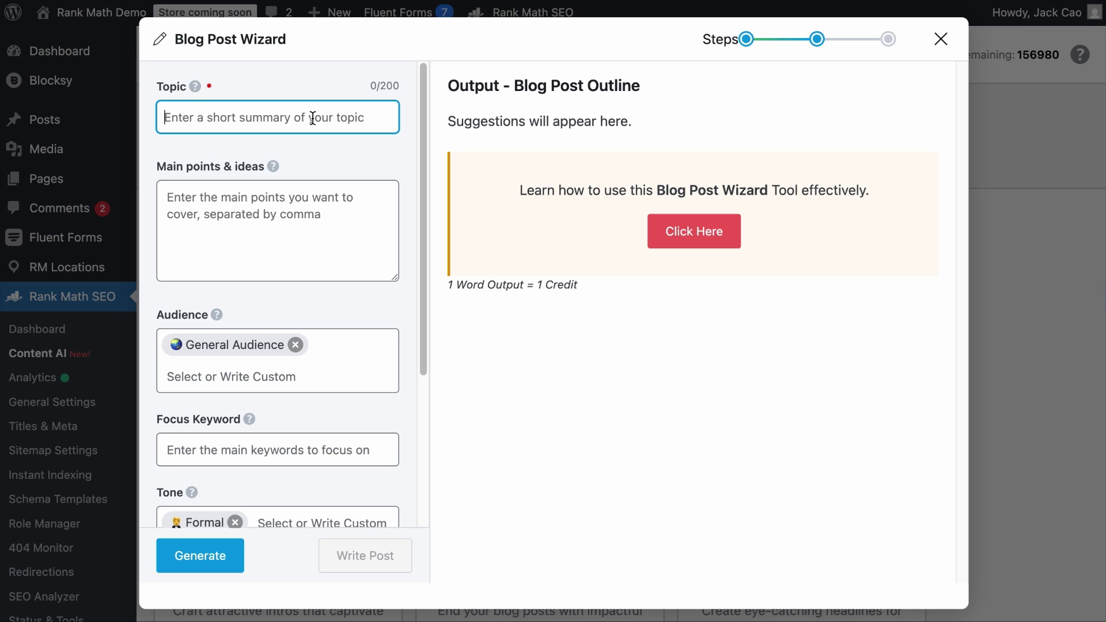
text(Sustainable Travel)
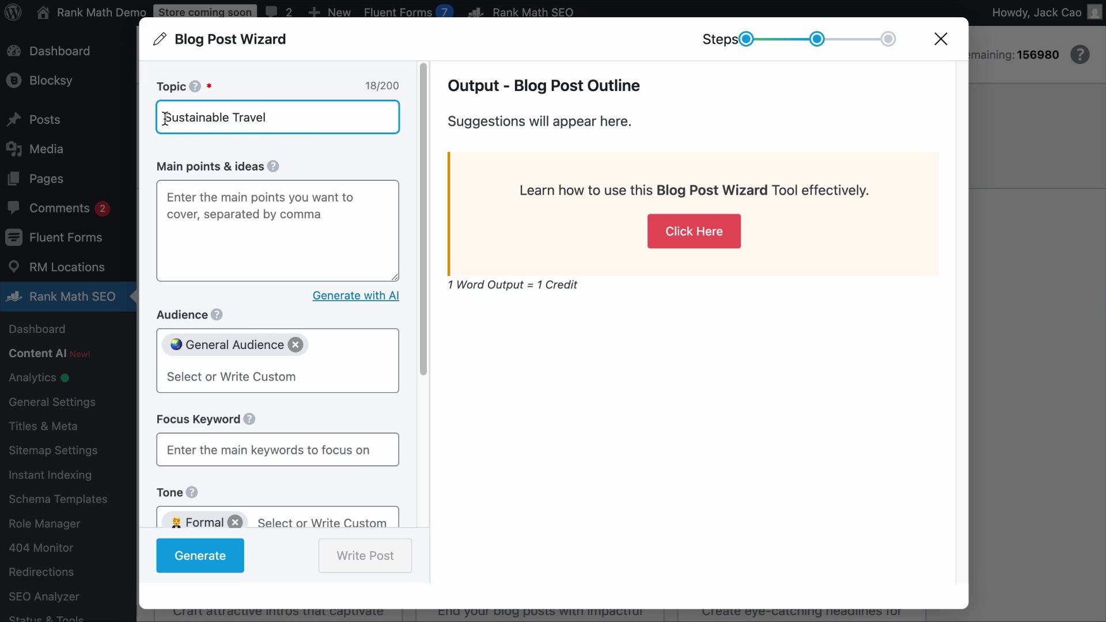
click(165, 118)
text(10 Tips to)
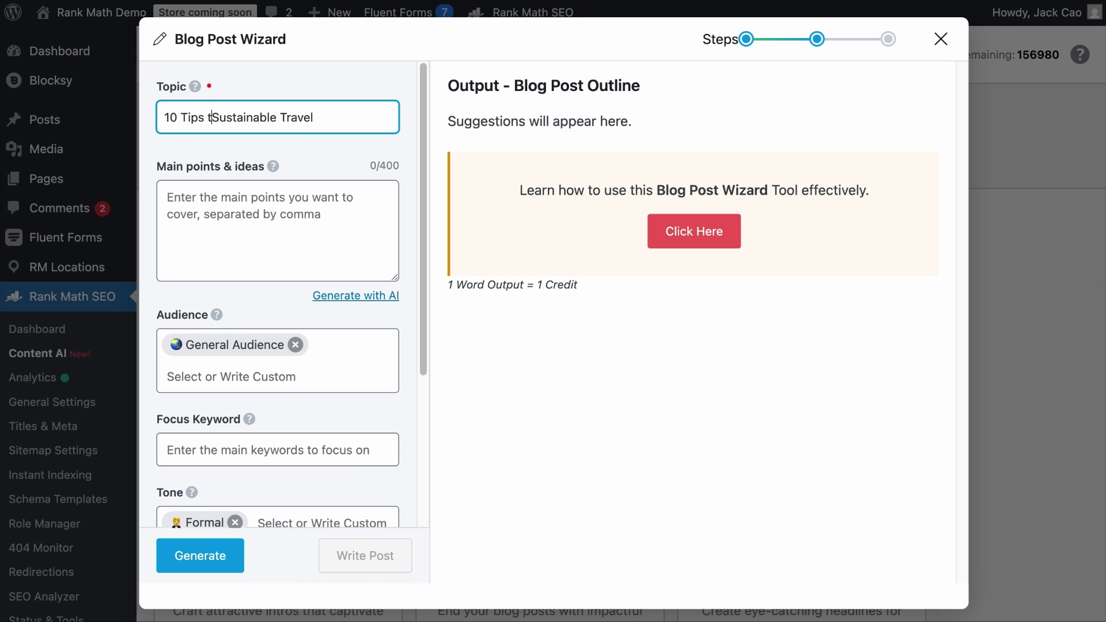
click(352, 213)
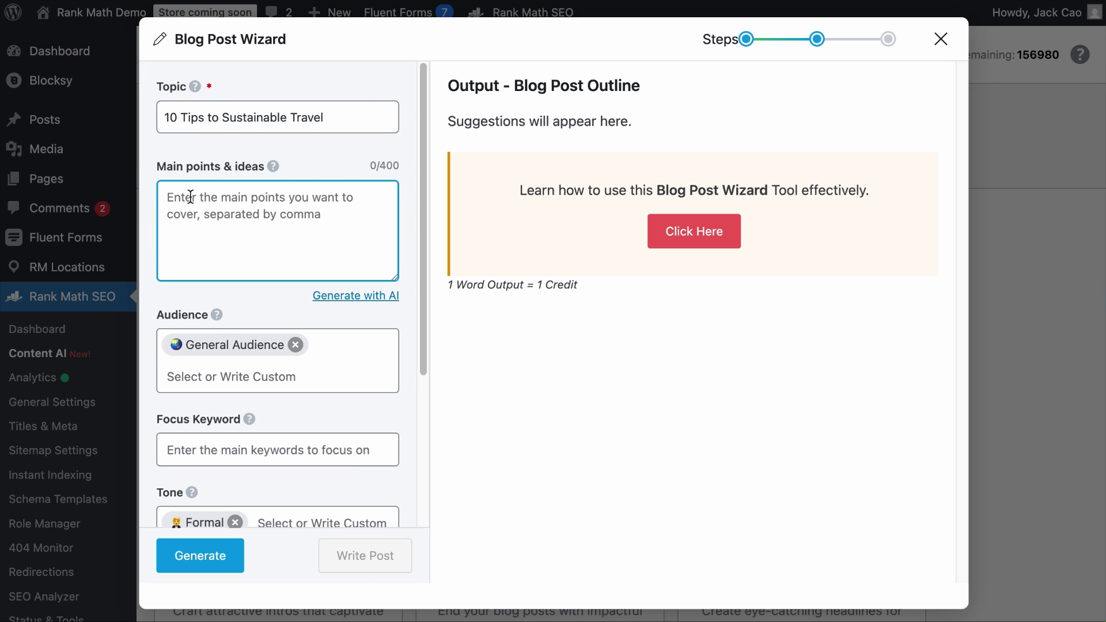
click(357, 297)
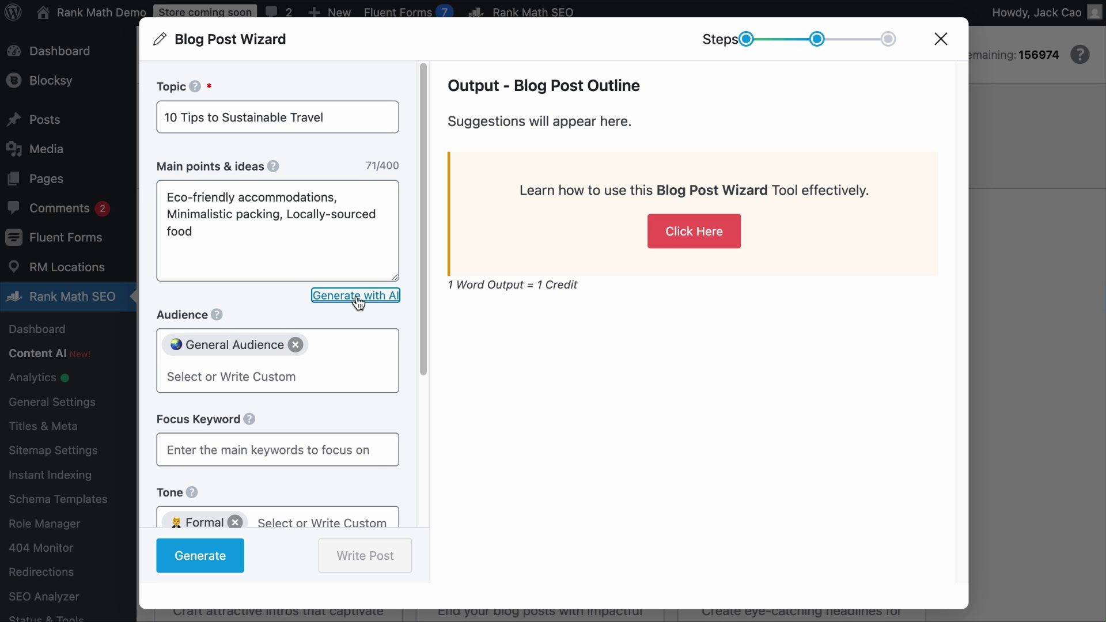
drag(300, 265, 164, 188)
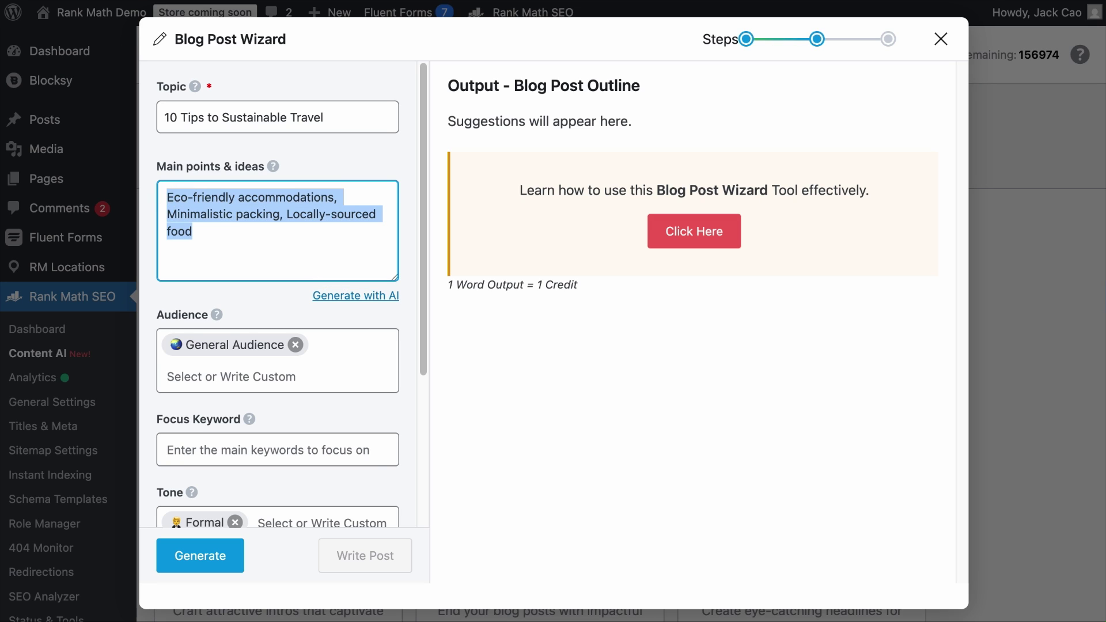
key(BackSpace)
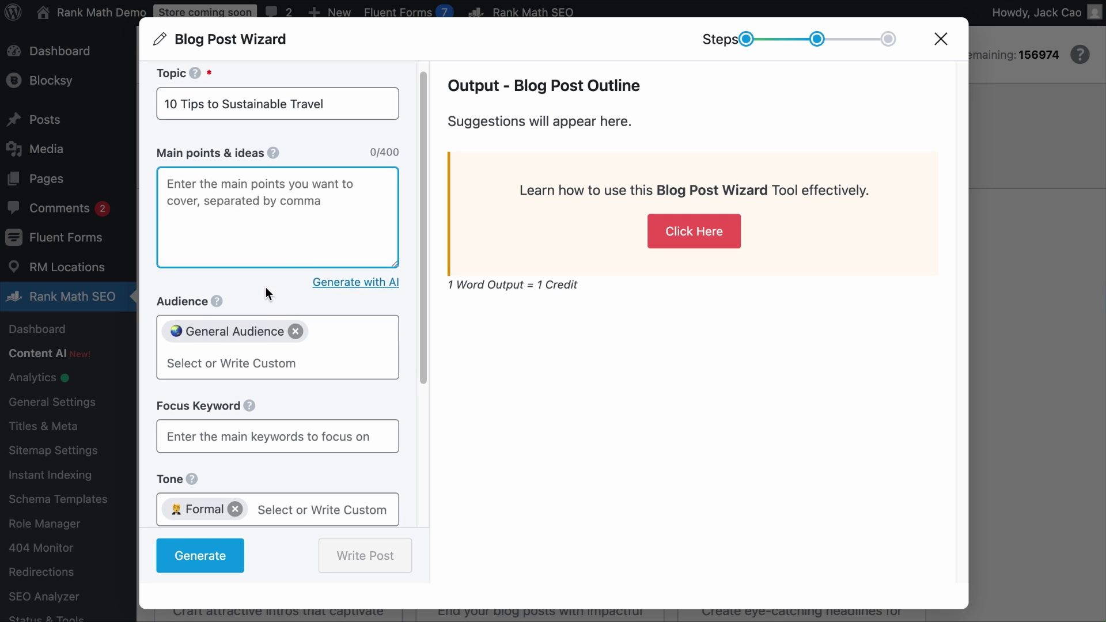
Set the audience to Environmentalists plus a custom Eco-Conscious Travelers entry
scroll(265, 287, down, 1)
click(326, 332)
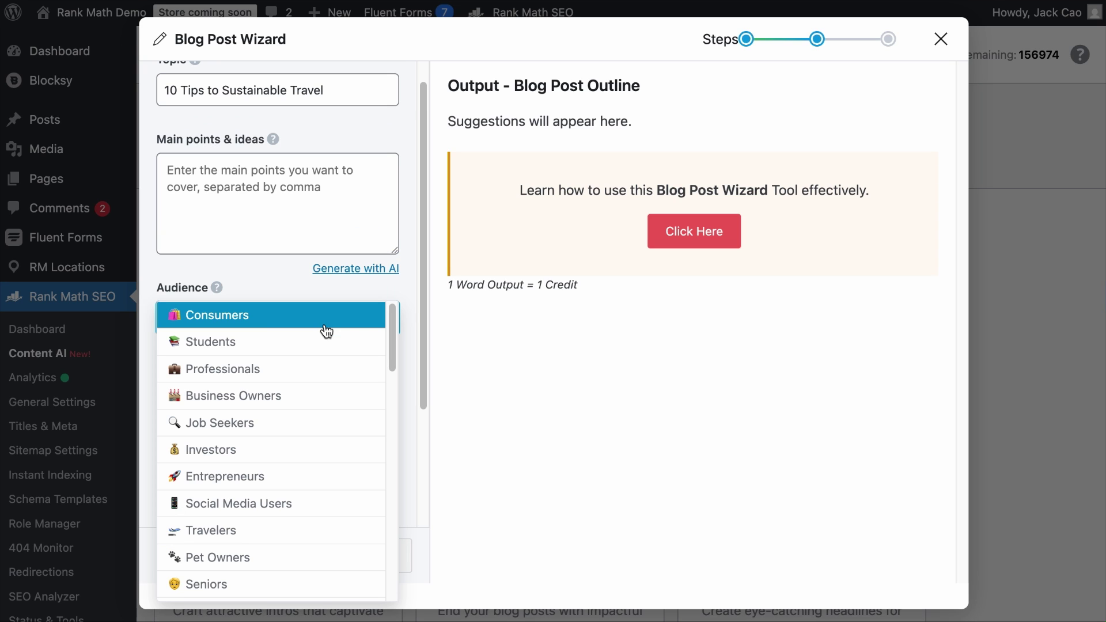
scroll(324, 343, down, 5)
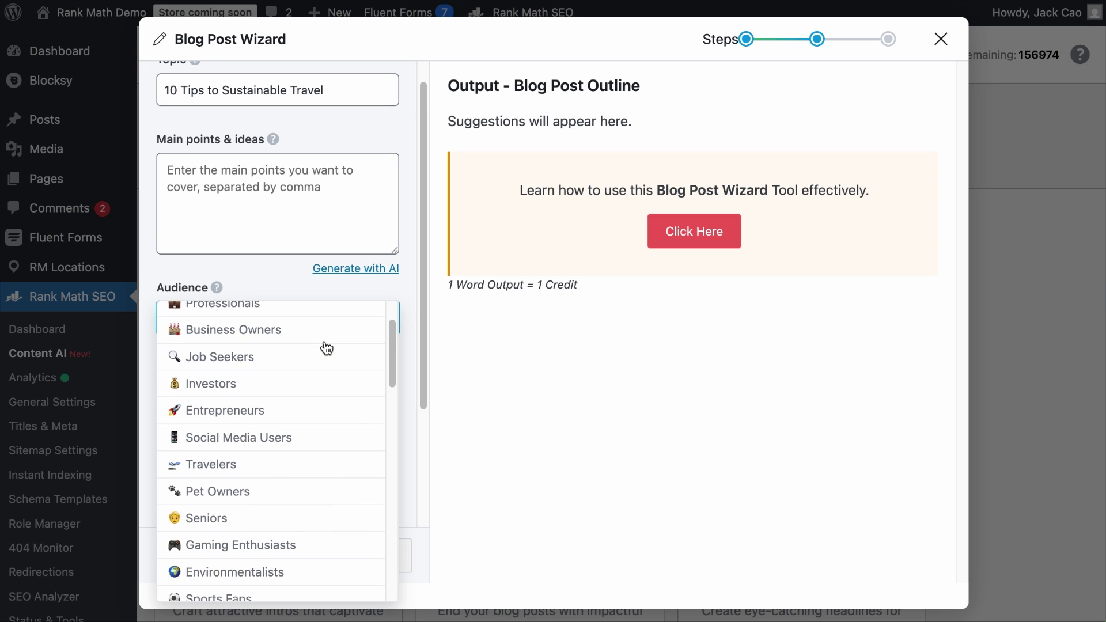
scroll(324, 346, down, 2)
scroll(321, 346, down, 1)
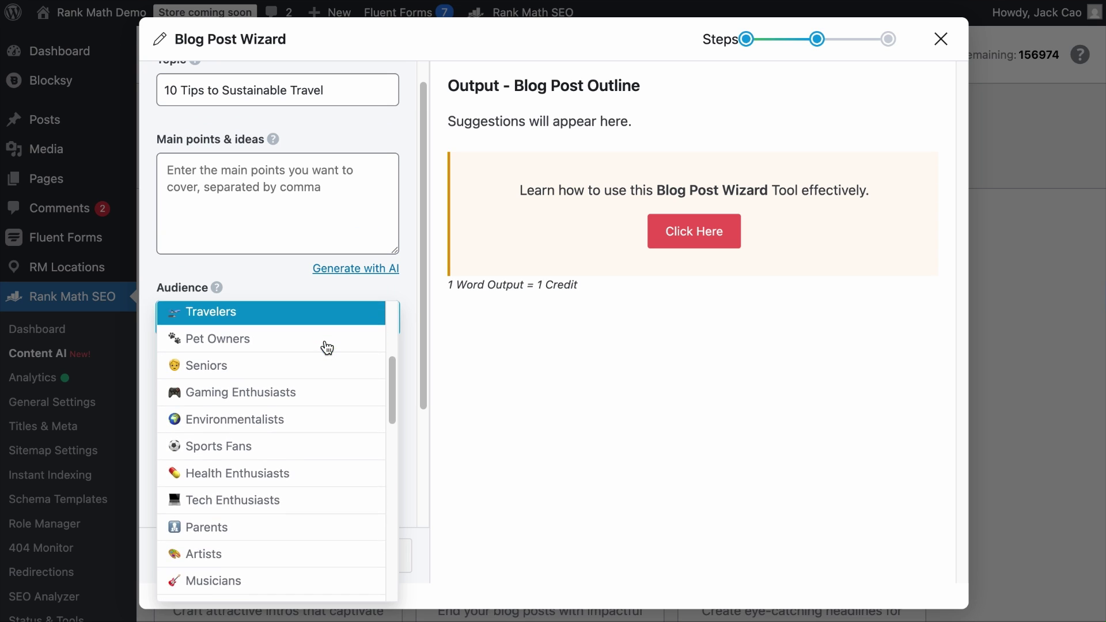
click(300, 415)
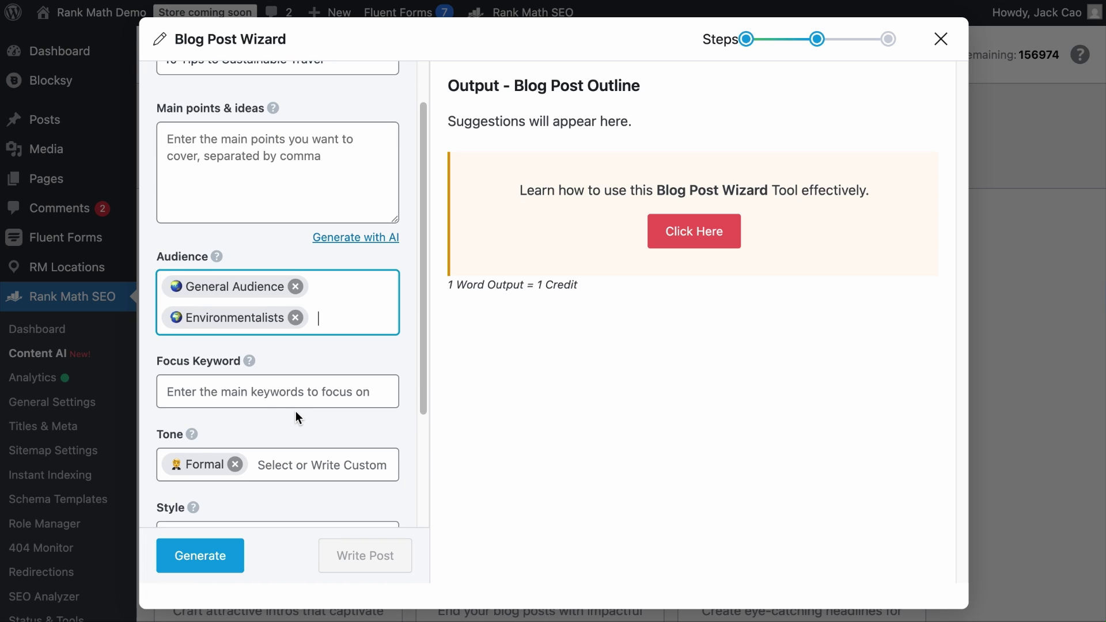
click(323, 326)
scroll(336, 334, down, 2)
scroll(336, 334, down, 10)
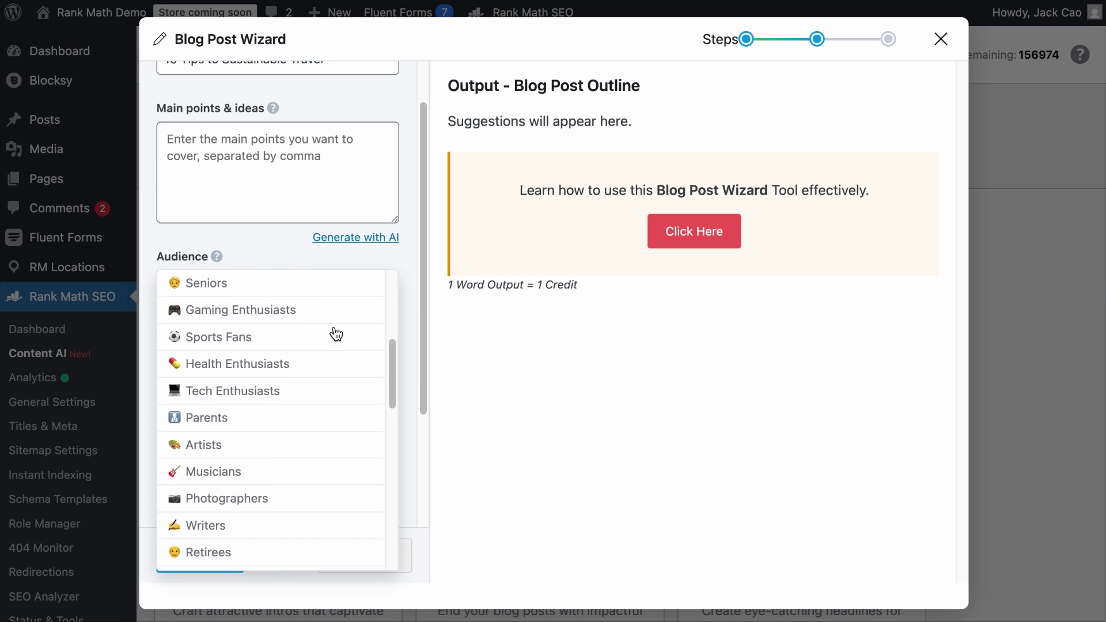
scroll(337, 334, down, 4)
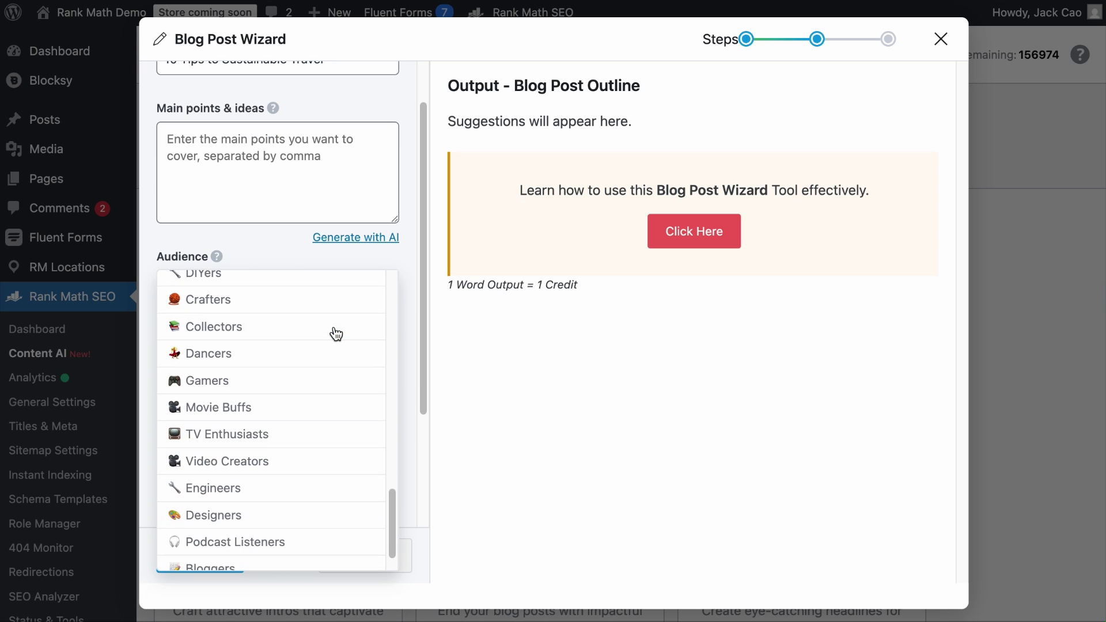
text(Eco-Conscious Travelers)
key(Return)
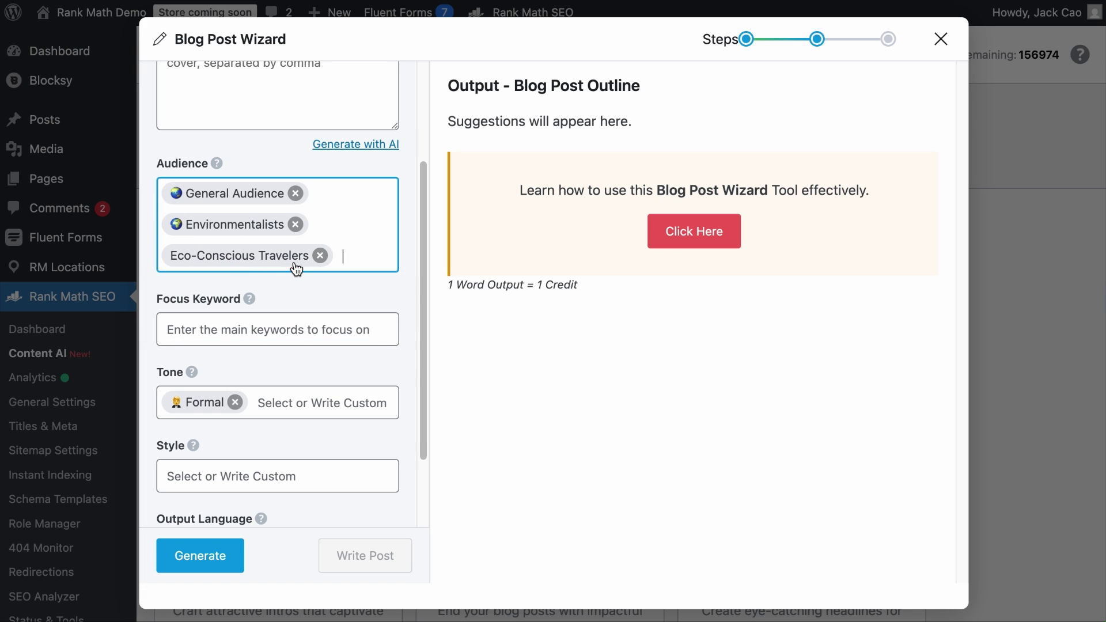
Add Eco-friendly travel and Sustainable vacation as focus keywords
click(342, 329)
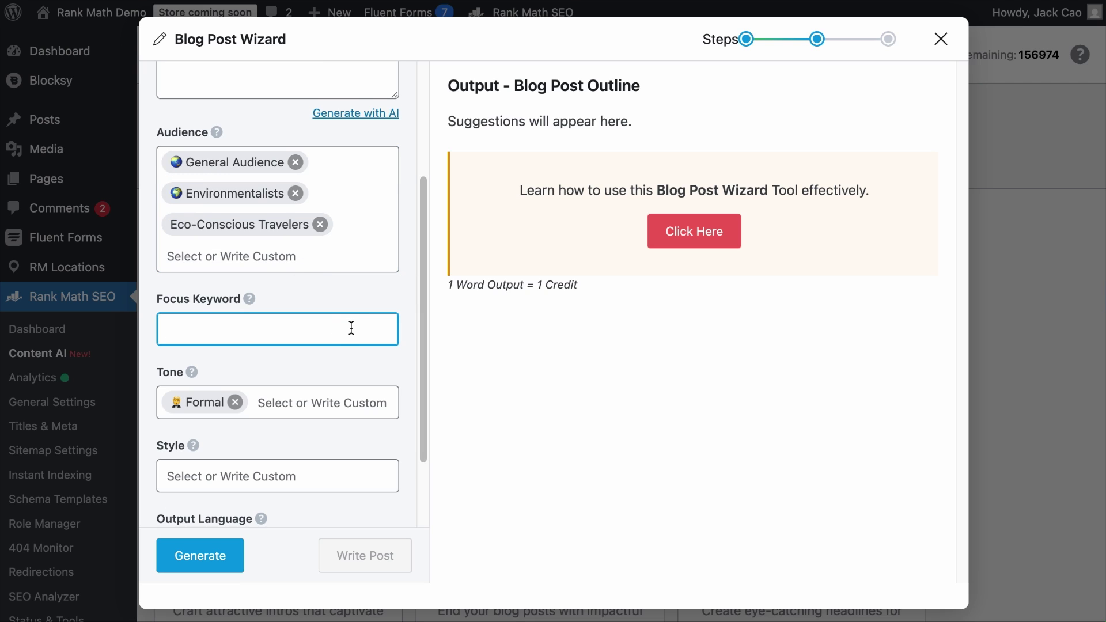
text(Eco-friendly travel)
key(Return)
text(Sustainable vacation)
key(Return)
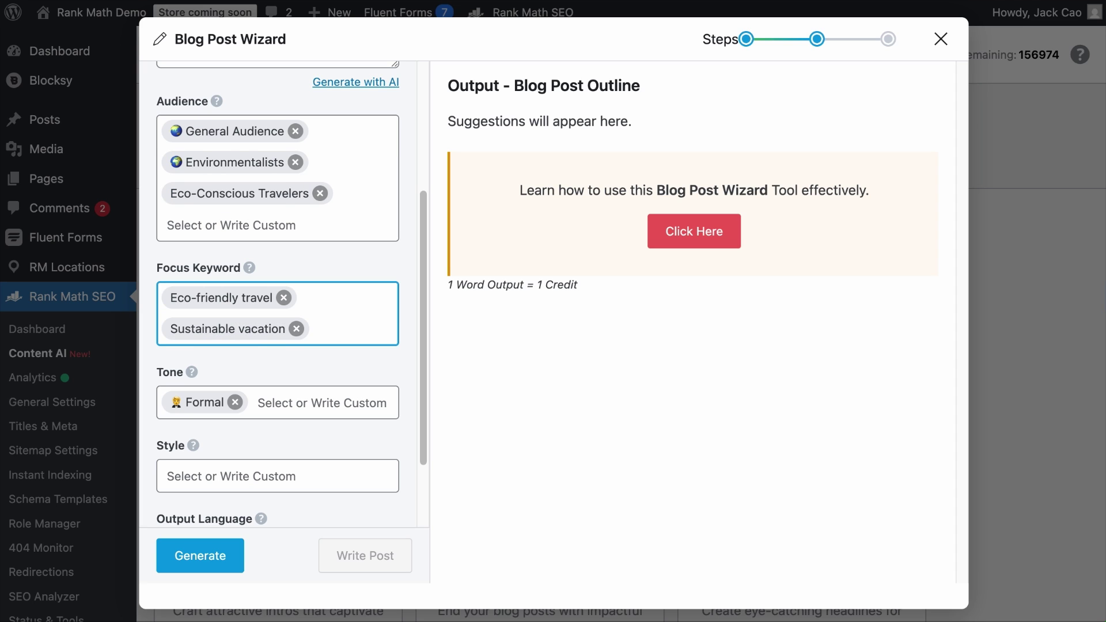
Replace the Formal tone with Friendly, Conversational and Witty
scroll(361, 395, down, 2)
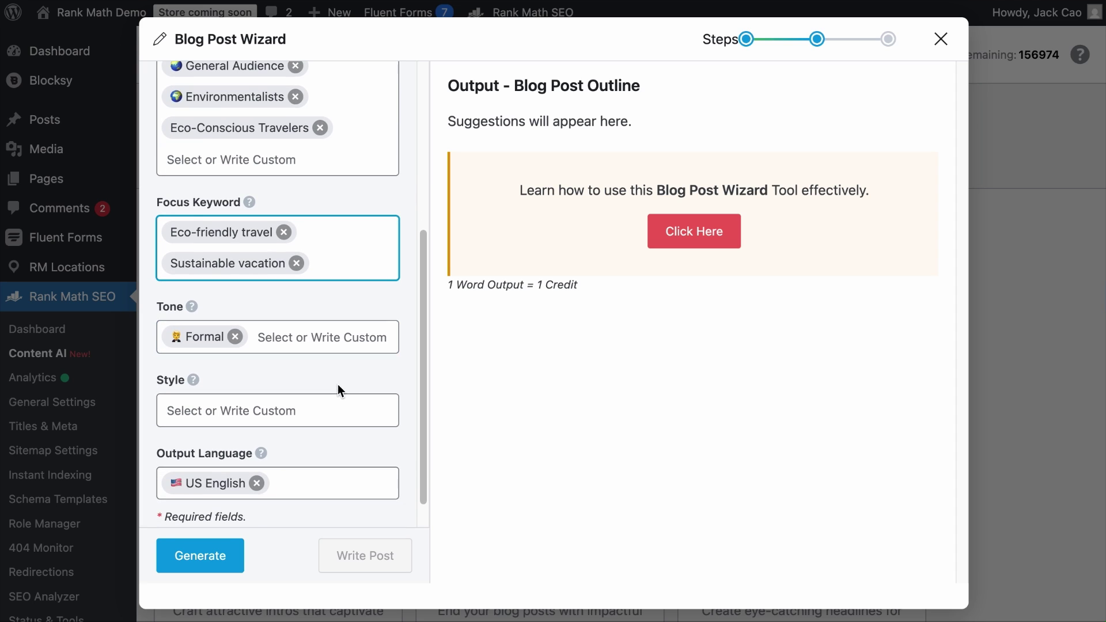
click(324, 353)
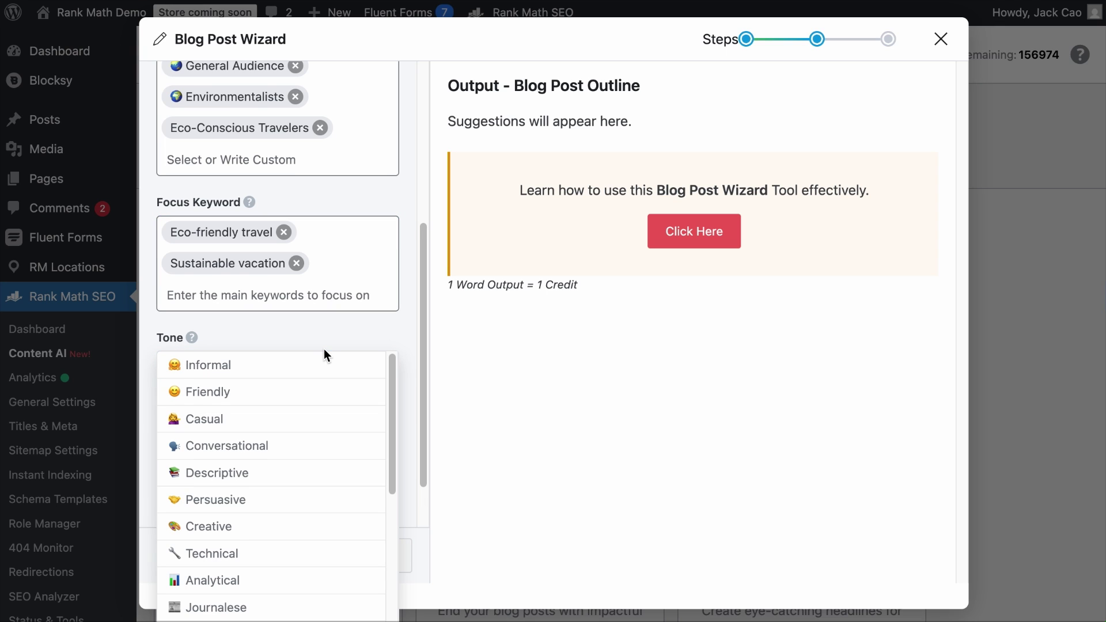
scroll(311, 406, down, 3)
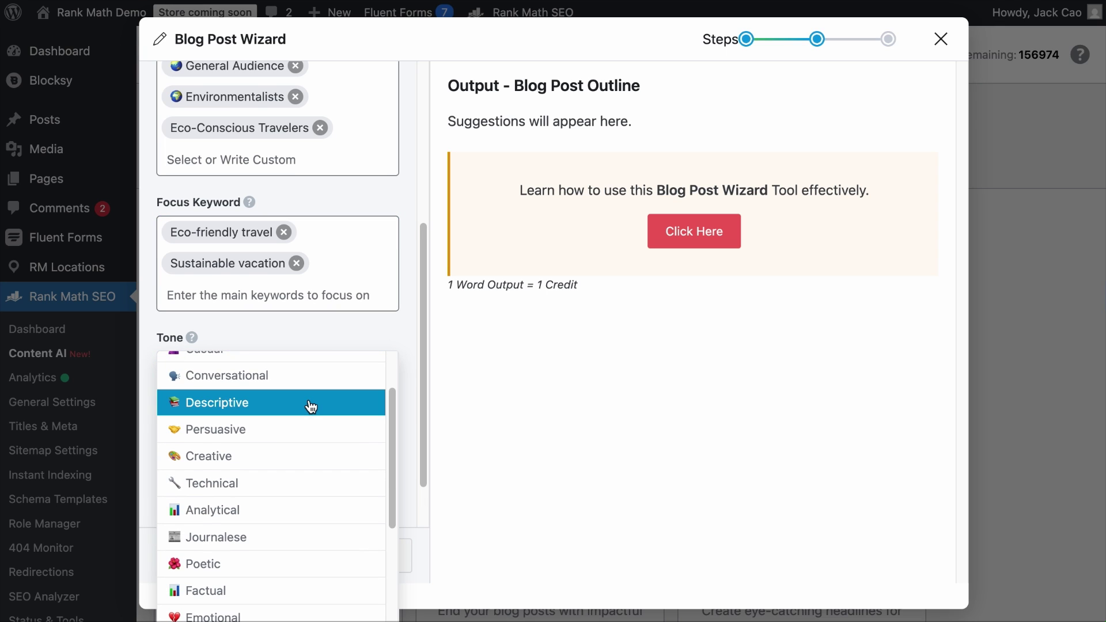
scroll(311, 406, down, 5)
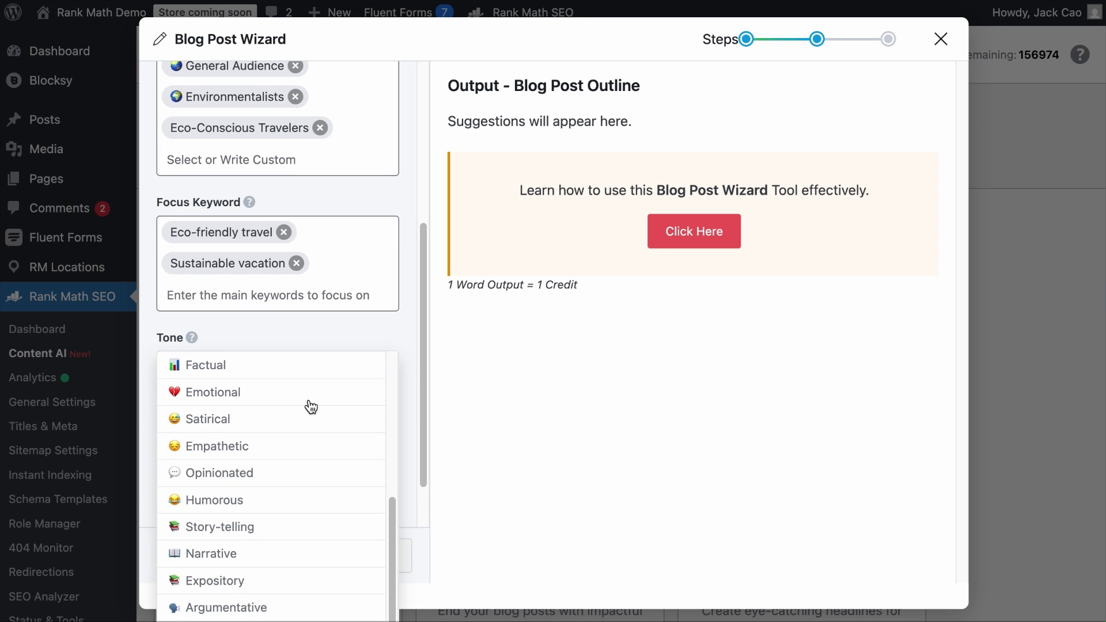
scroll(308, 405, up, 8)
click(296, 395)
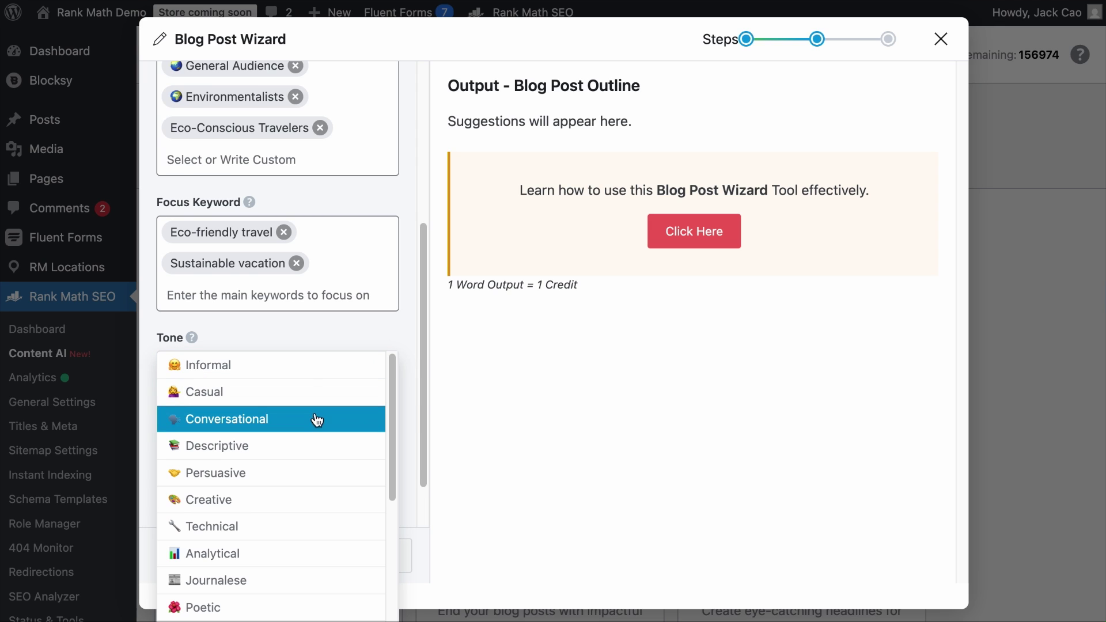
click(316, 420)
click(237, 337)
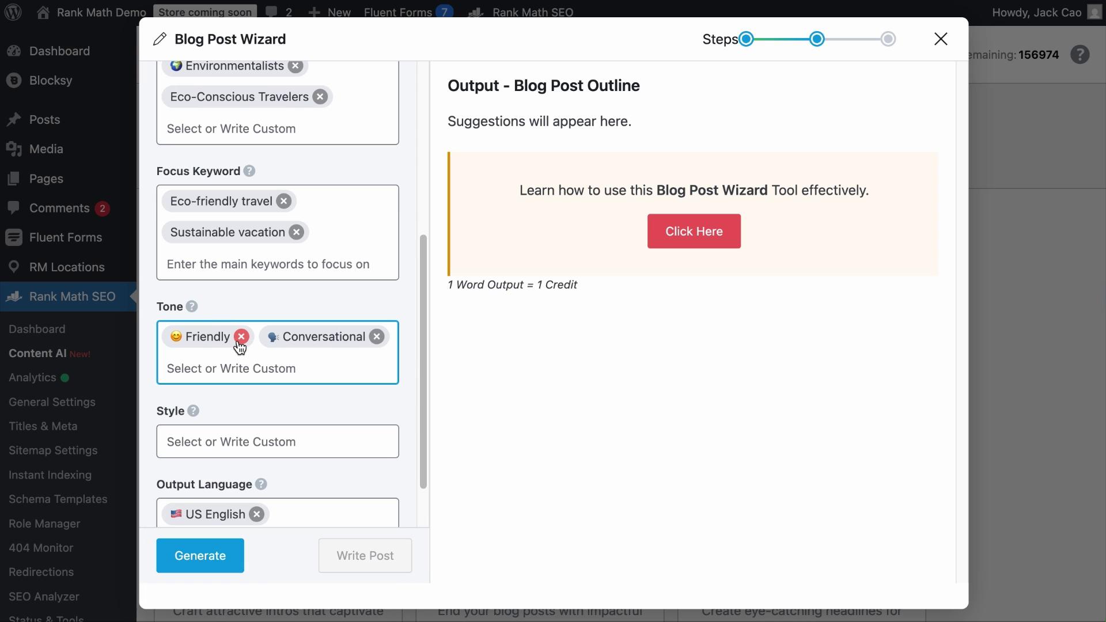
click(247, 351)
scroll(299, 414, down, 5)
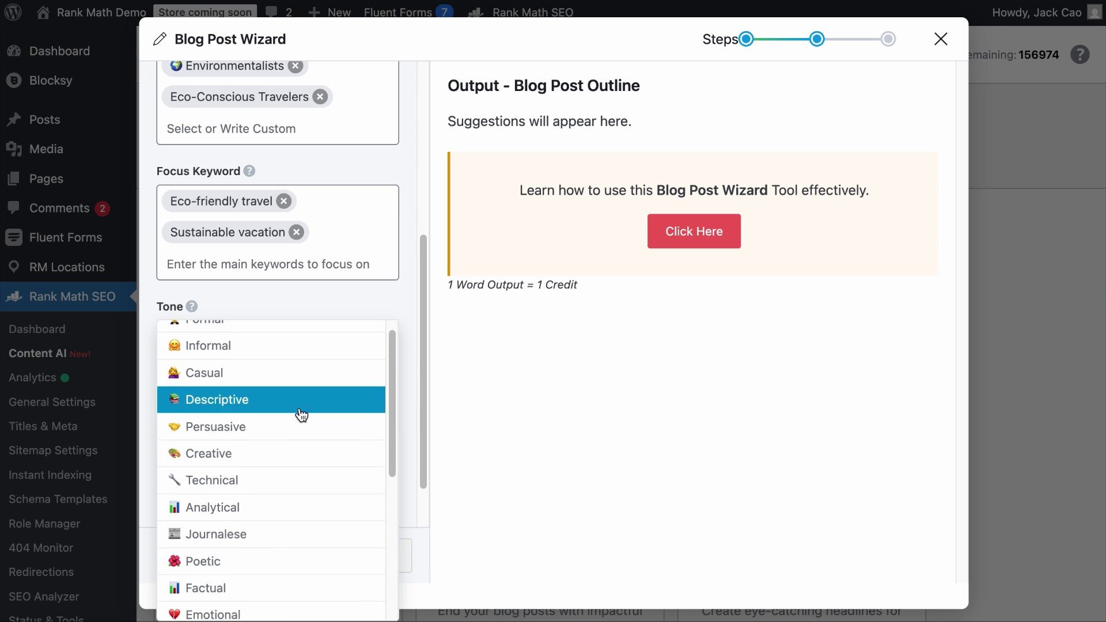
scroll(300, 413, down, 3)
text(Witty)
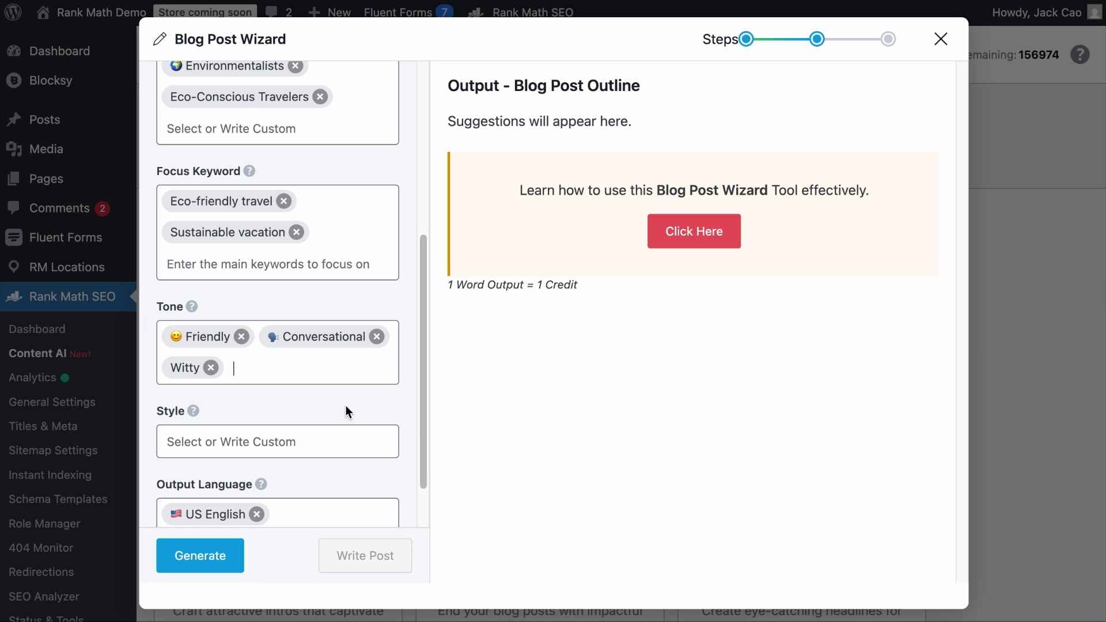
Choose Listicle and Story-telling as the post's writing styles
scroll(345, 405, down, 2)
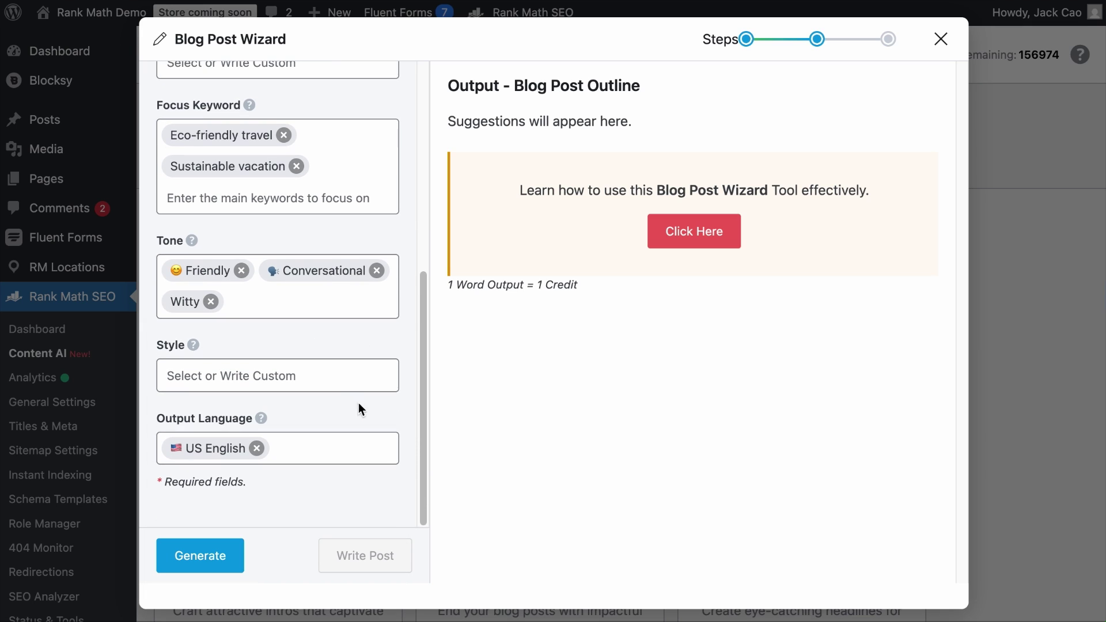
click(323, 371)
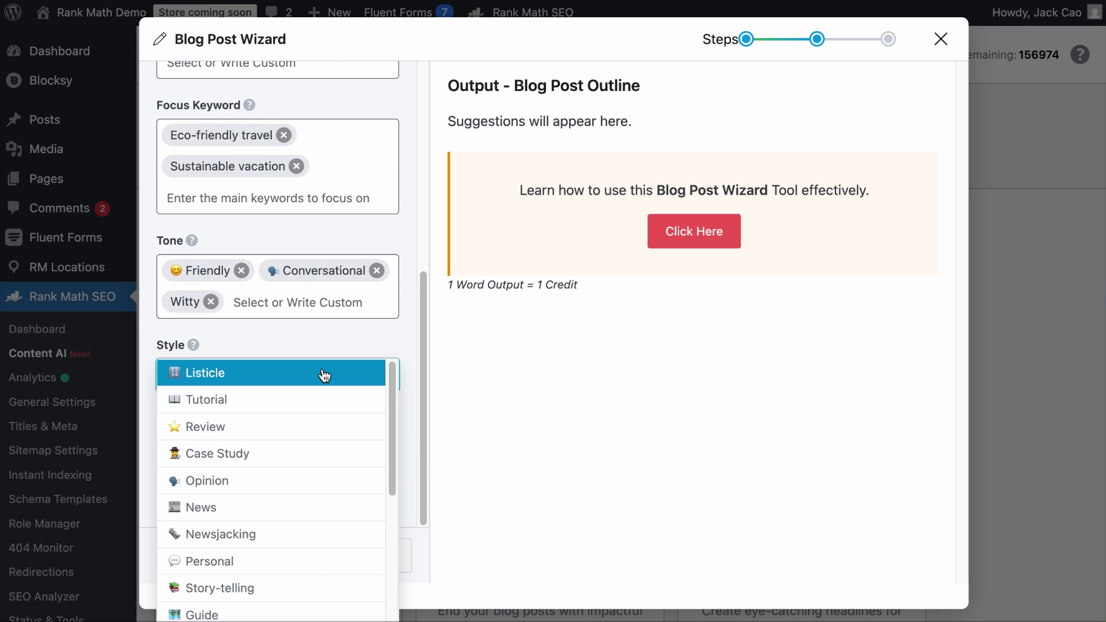
click(215, 382)
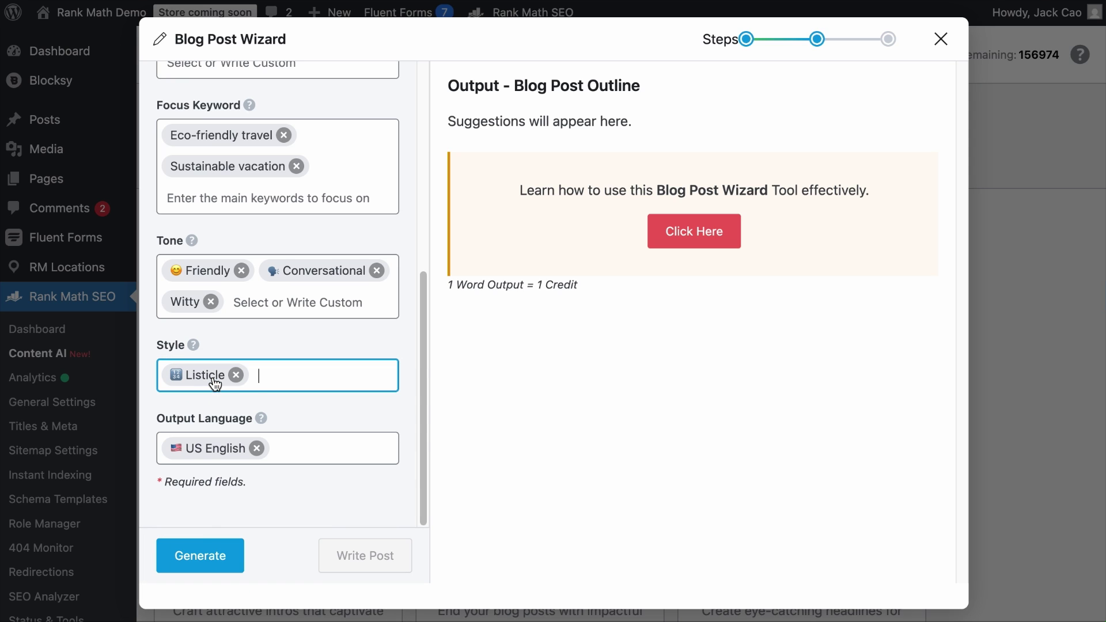
click(264, 389)
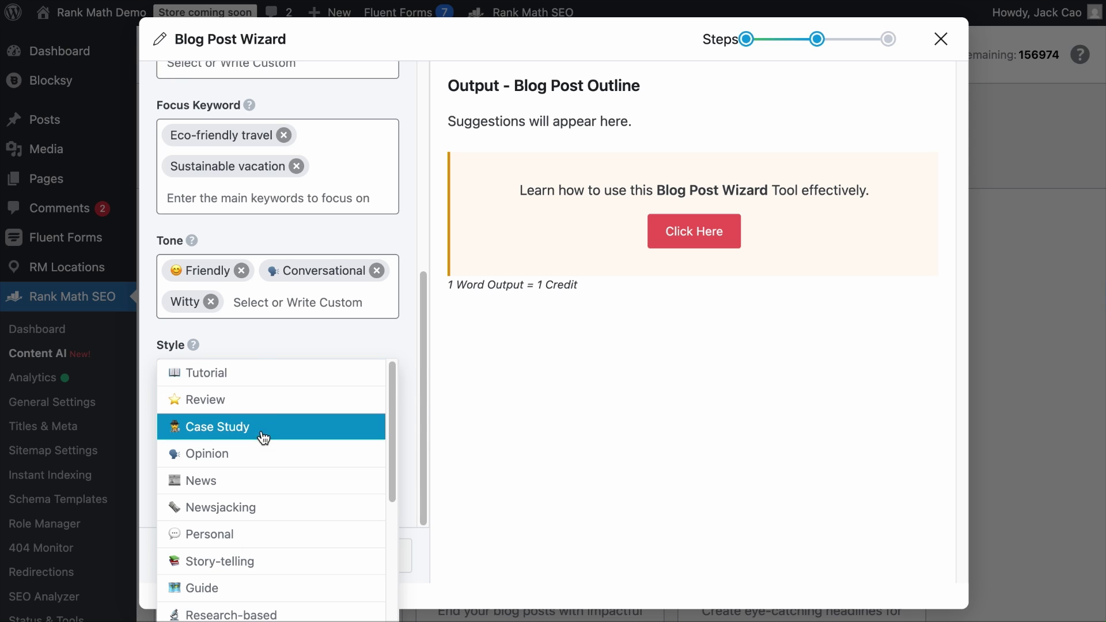
scroll(259, 449, down, 2)
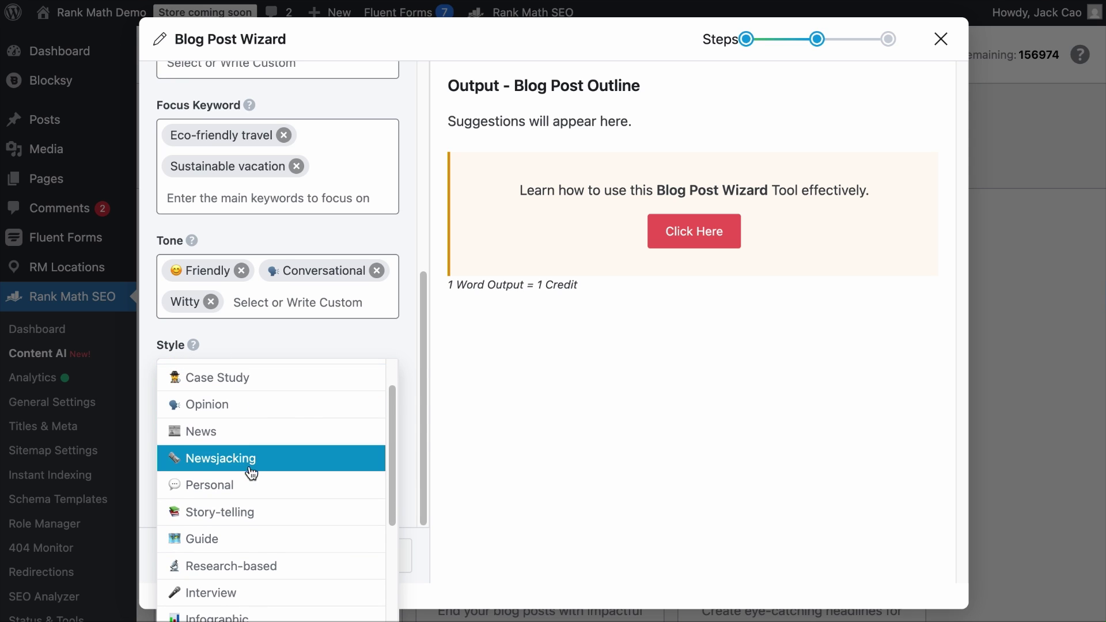
click(249, 510)
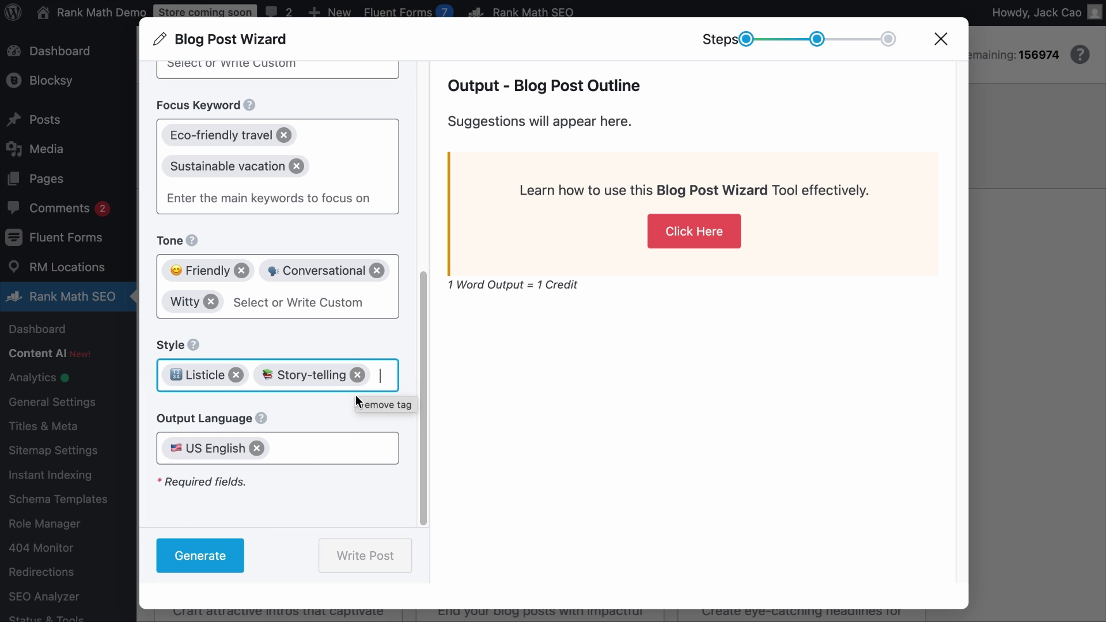
Remove and re-select US English as the output language
click(256, 453)
click(256, 479)
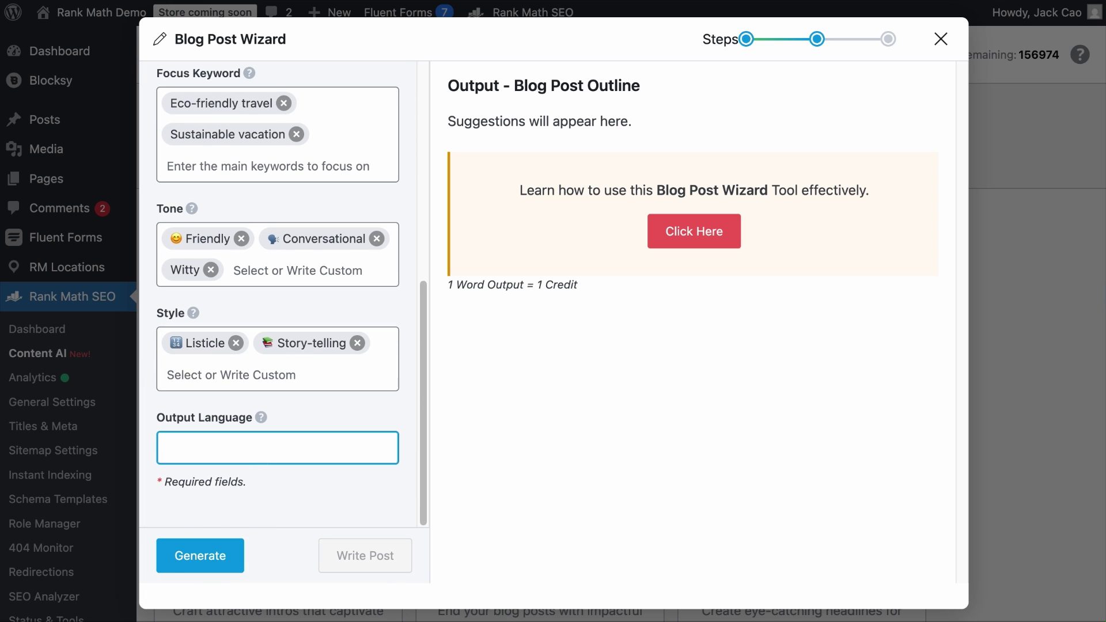
click(264, 455)
scroll(273, 500, down, 8)
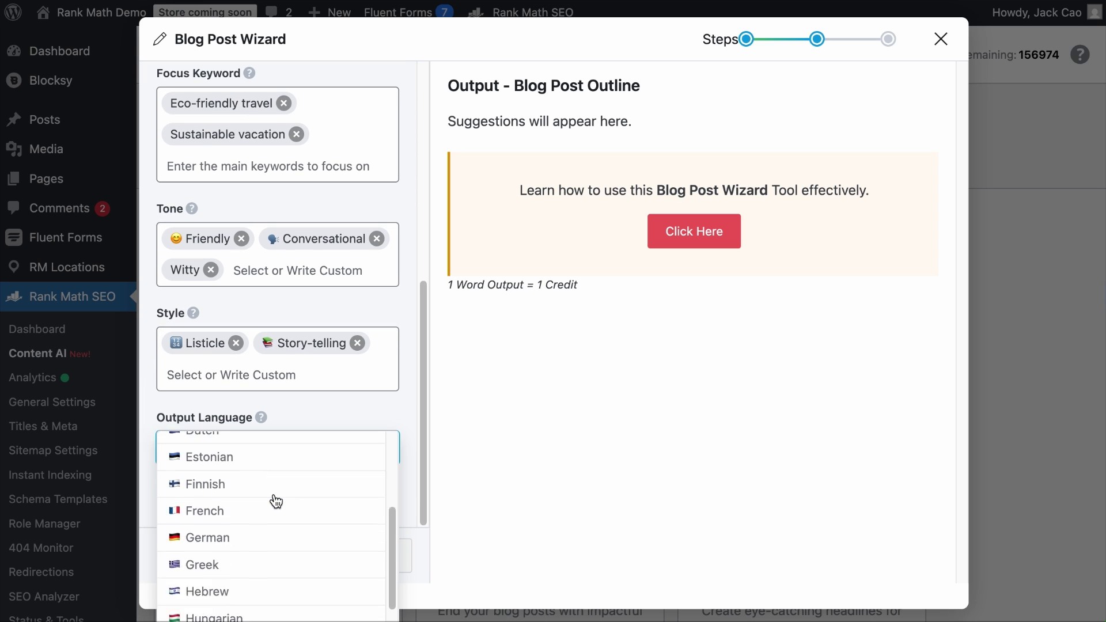
scroll(273, 500, down, 2)
scroll(271, 495, up, 15)
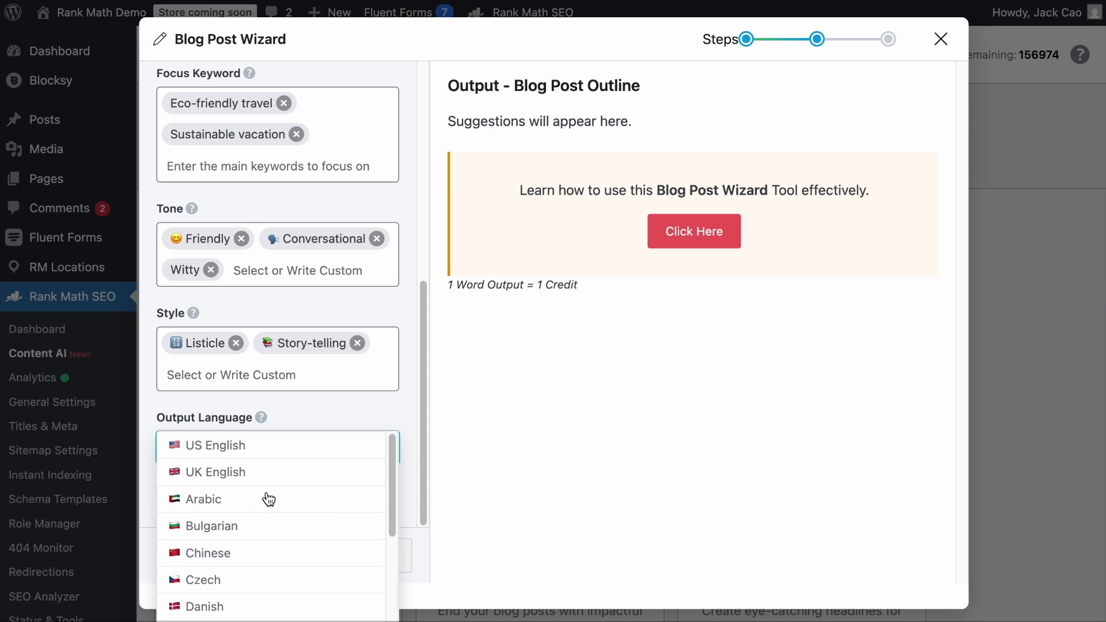
click(255, 463)
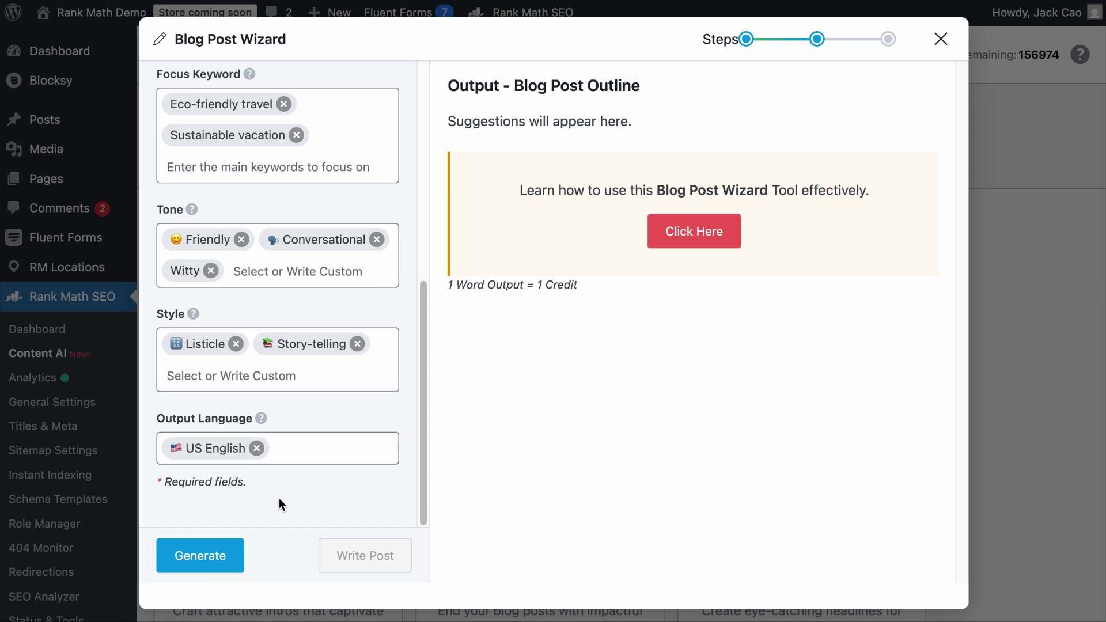
Generate the 10 Tips for Sustainable Travel outline and review it
click(203, 554)
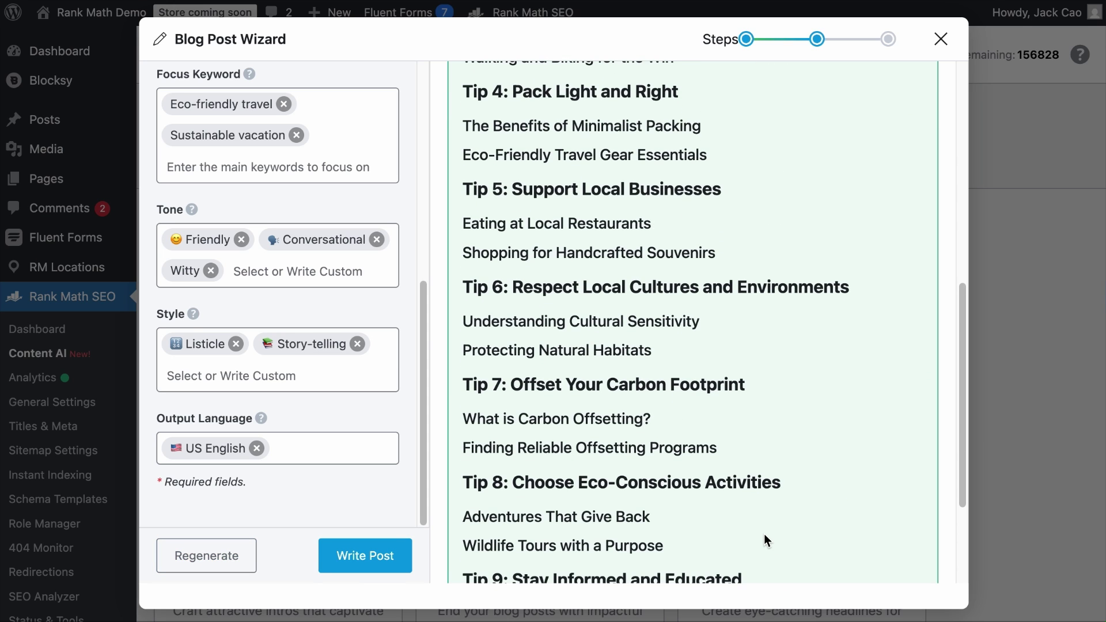
scroll(764, 533, up, 10)
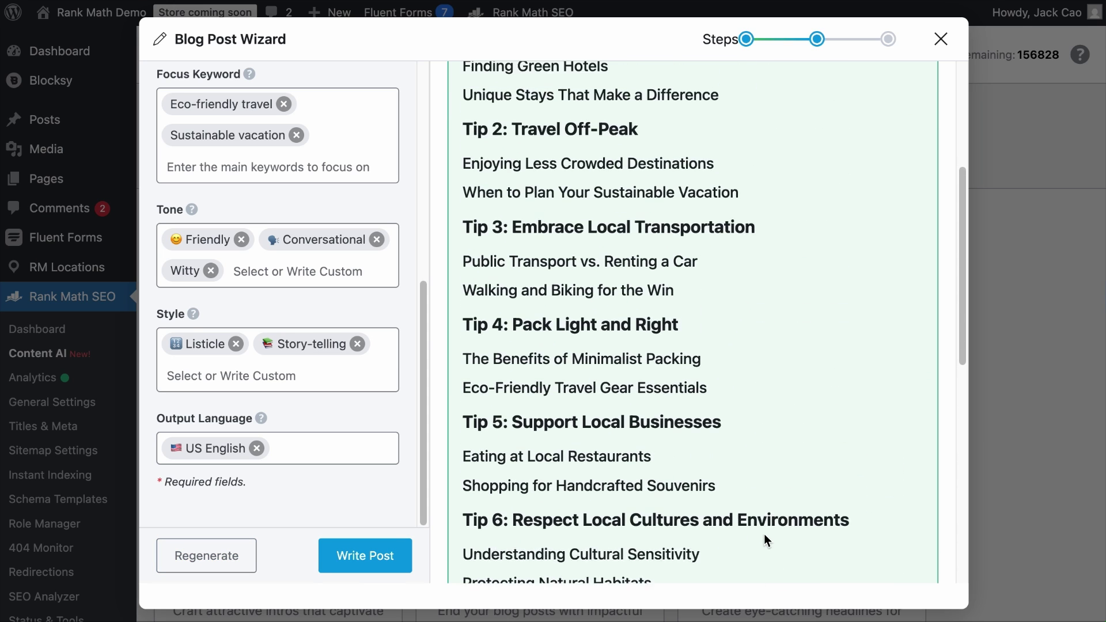
scroll(763, 533, up, 2)
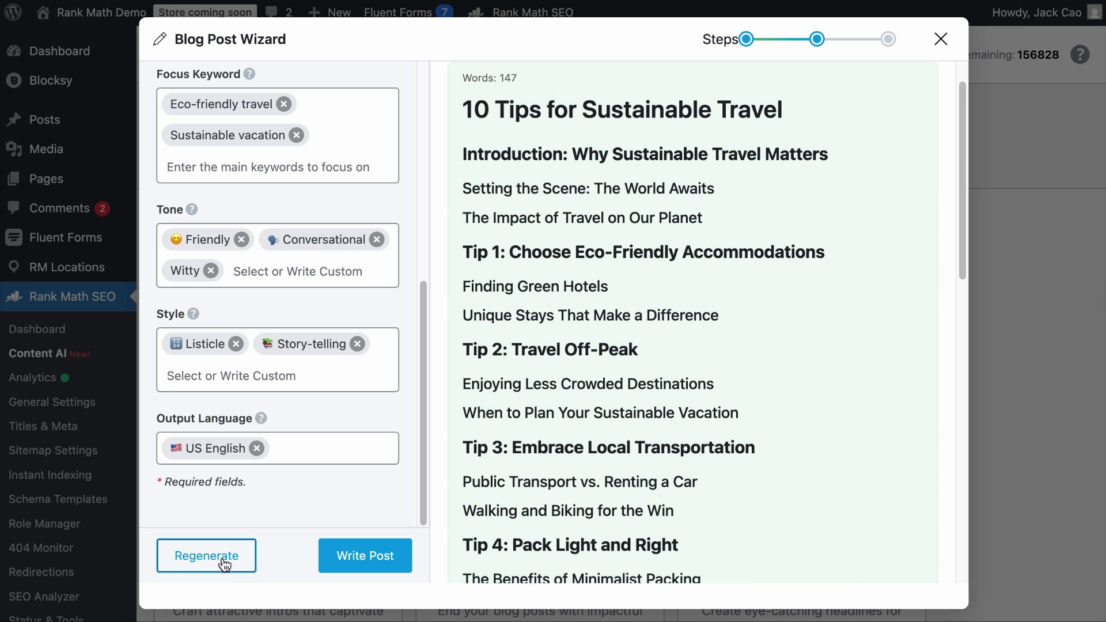
mouse_move(814, 514)
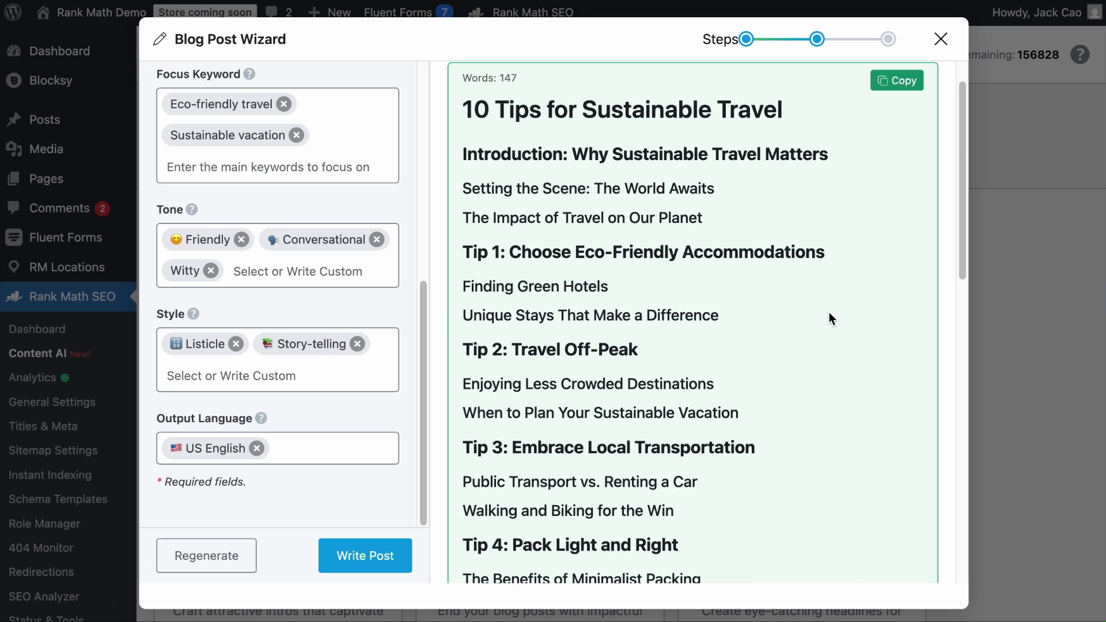
scroll(197, 279, up, 5)
Add Green Travel, Responsible Tourism and Eco-Certifications as focus keywords
click(203, 313)
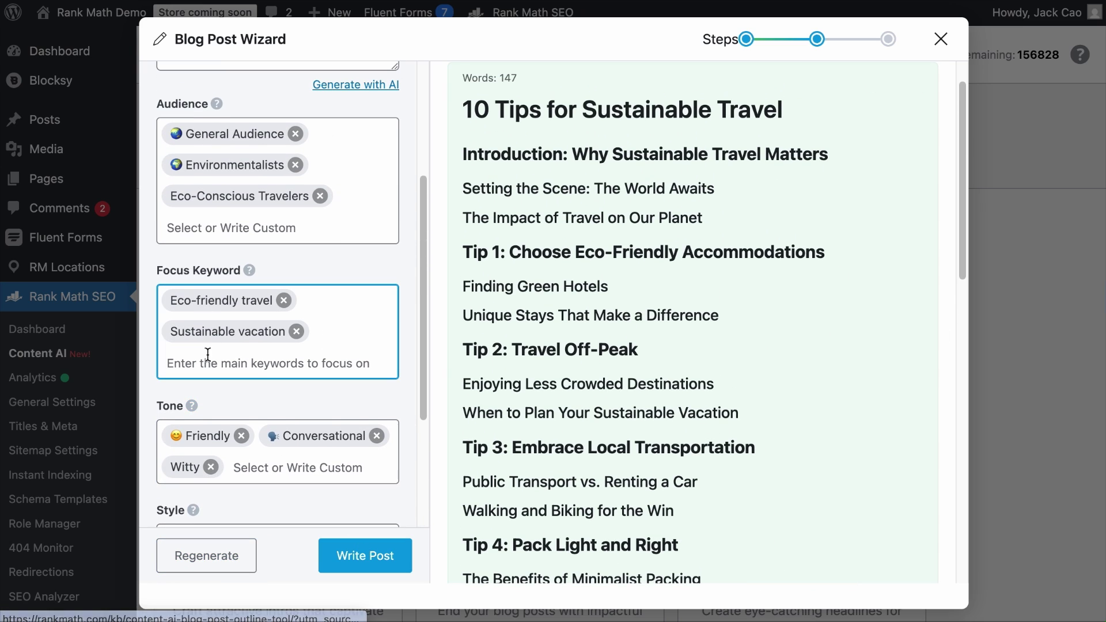
text(Green Travel)
key(Return)
text(Responsib)
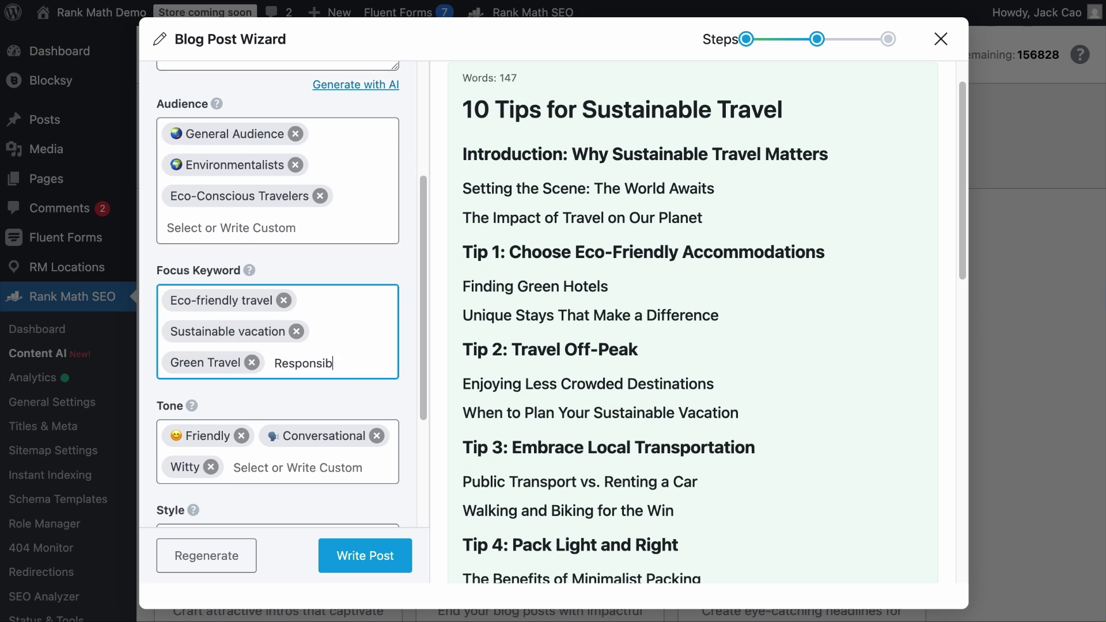
text(le Tourism)
key(Return)
text(Eco-Certifications)
key(Return)
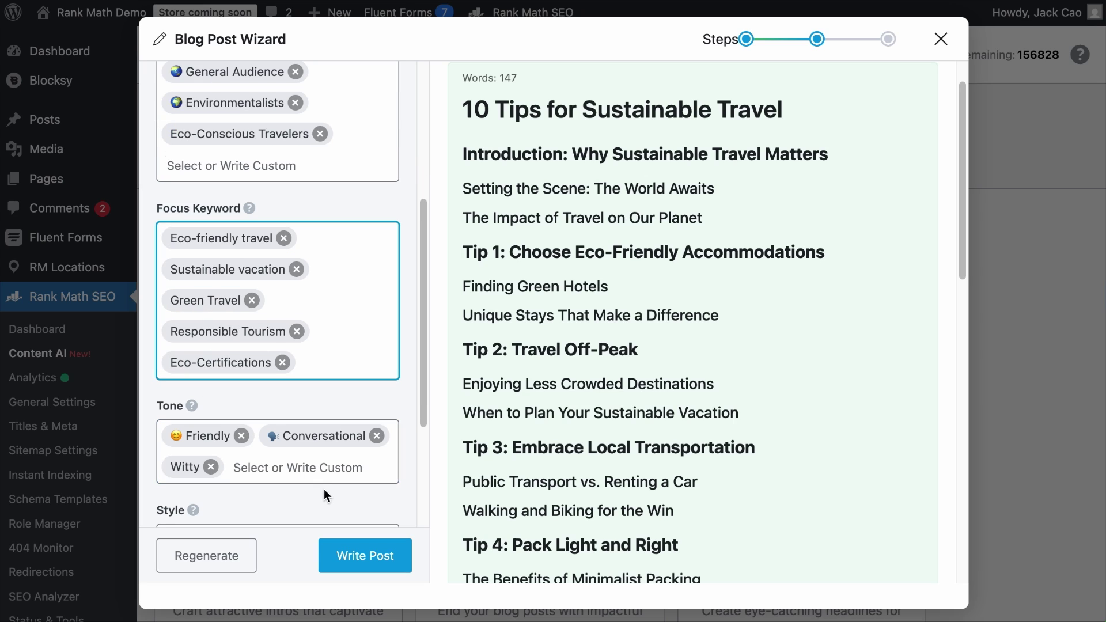
Write the post from the outline and scroll through the 2,248-word article, from introduction to FAQs
click(394, 554)
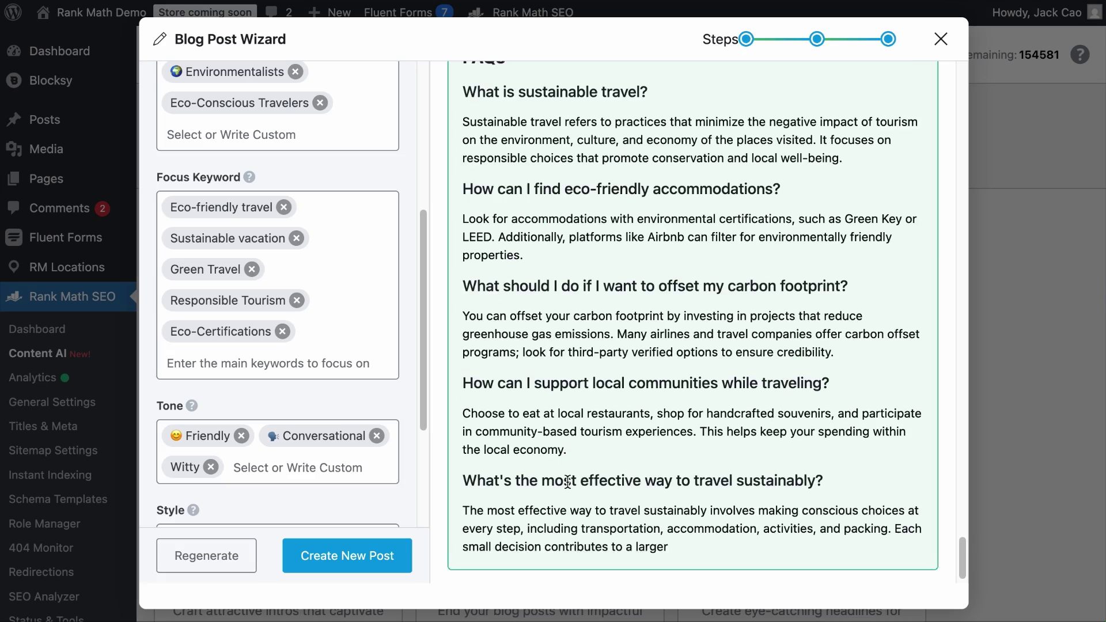
scroll(568, 481, down, 1)
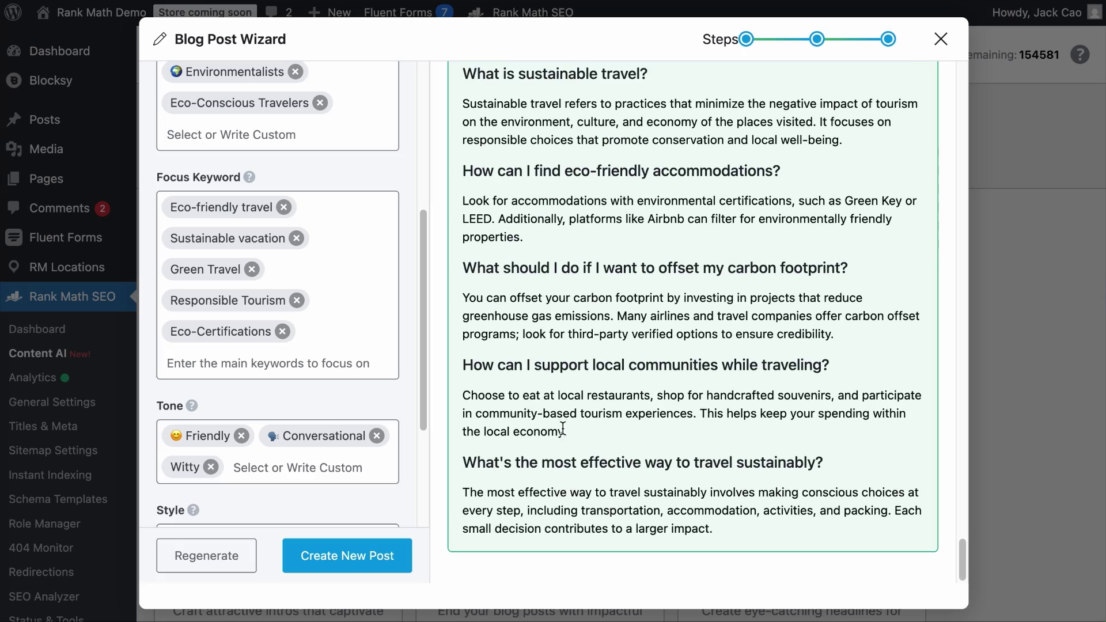
scroll(562, 416, up, 20)
scroll(561, 415, up, 6)
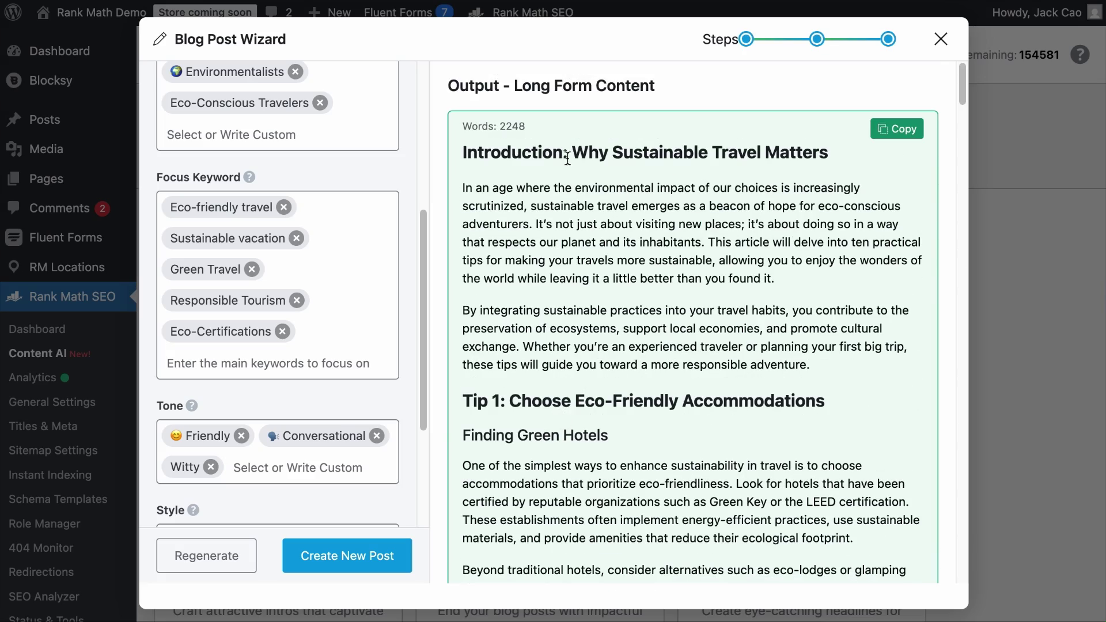
scroll(595, 251, down, 10)
scroll(628, 333, down, 8)
scroll(628, 333, down, 12)
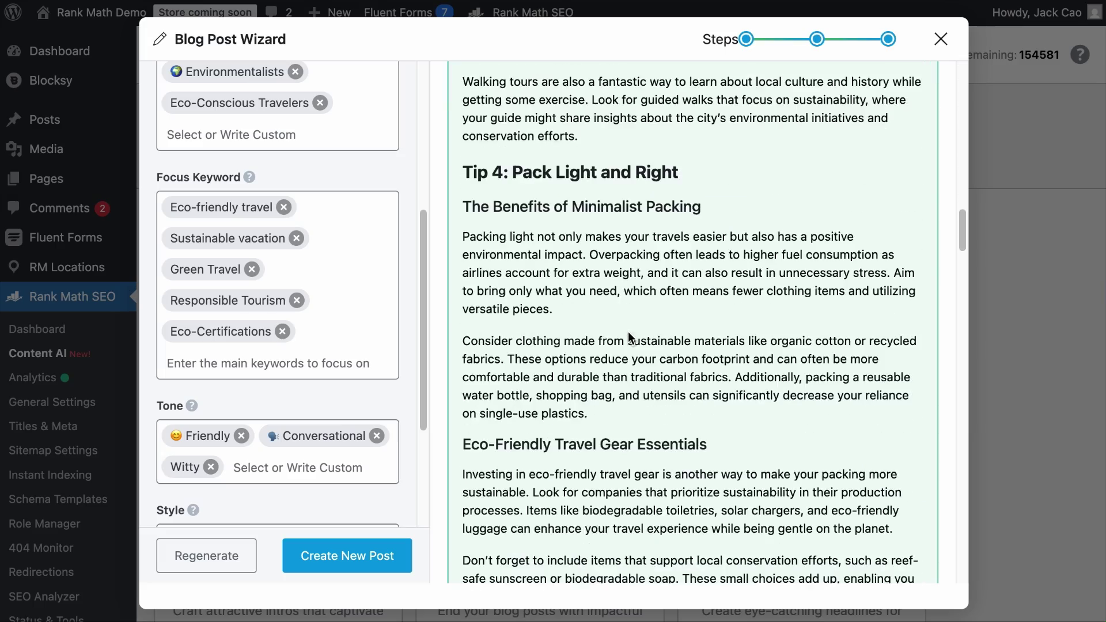
scroll(628, 332, down, 8)
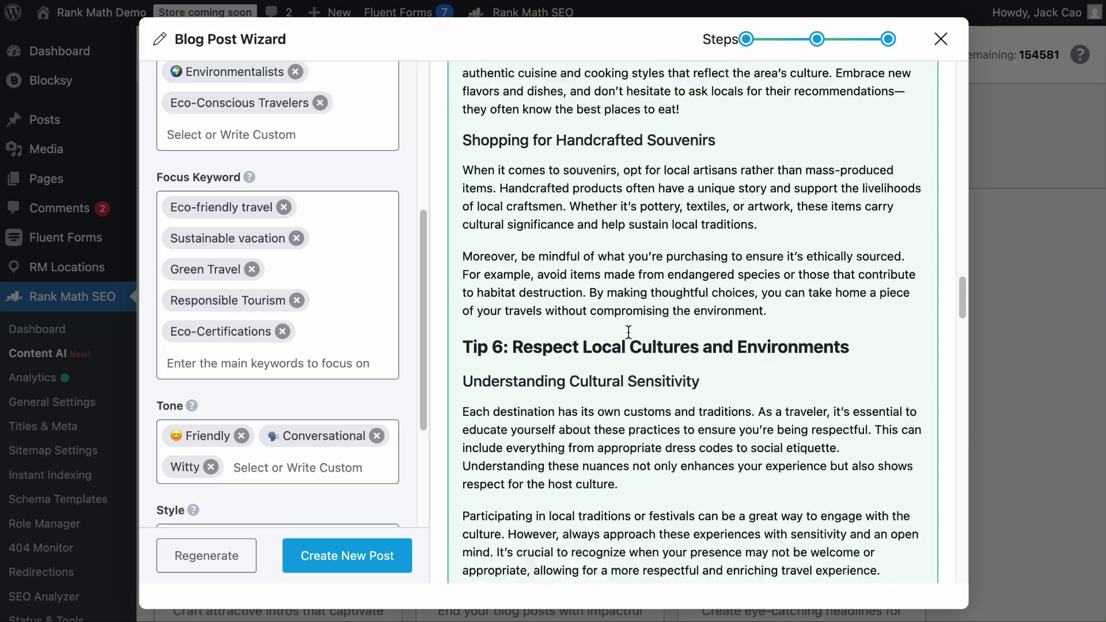
scroll(627, 337, down, 6)
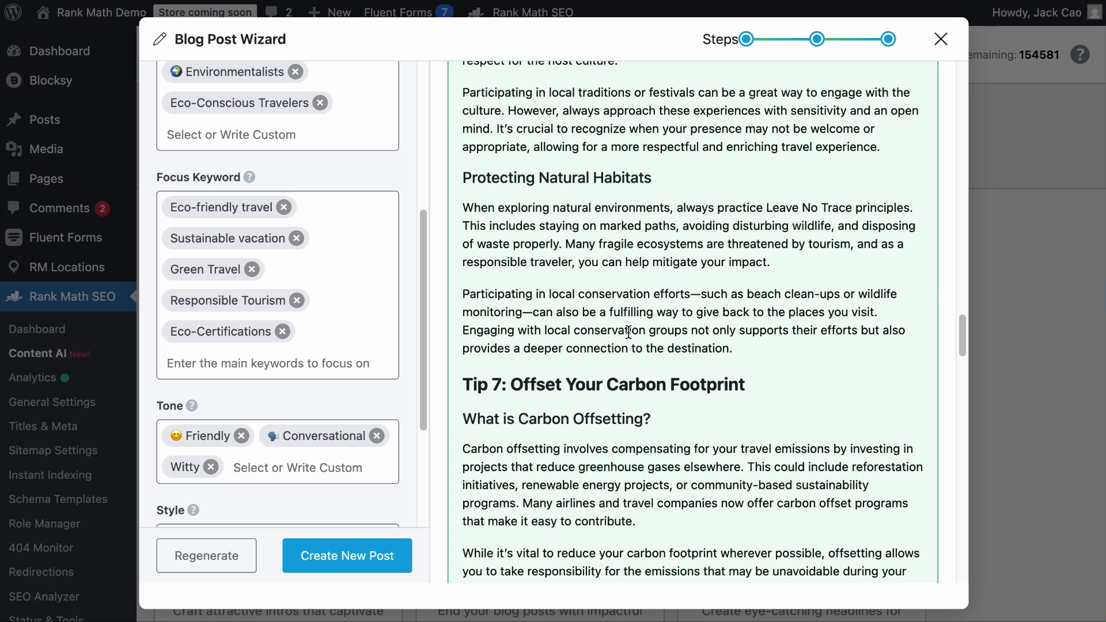
Create a new post from the generated article and scroll through its tips
click(342, 559)
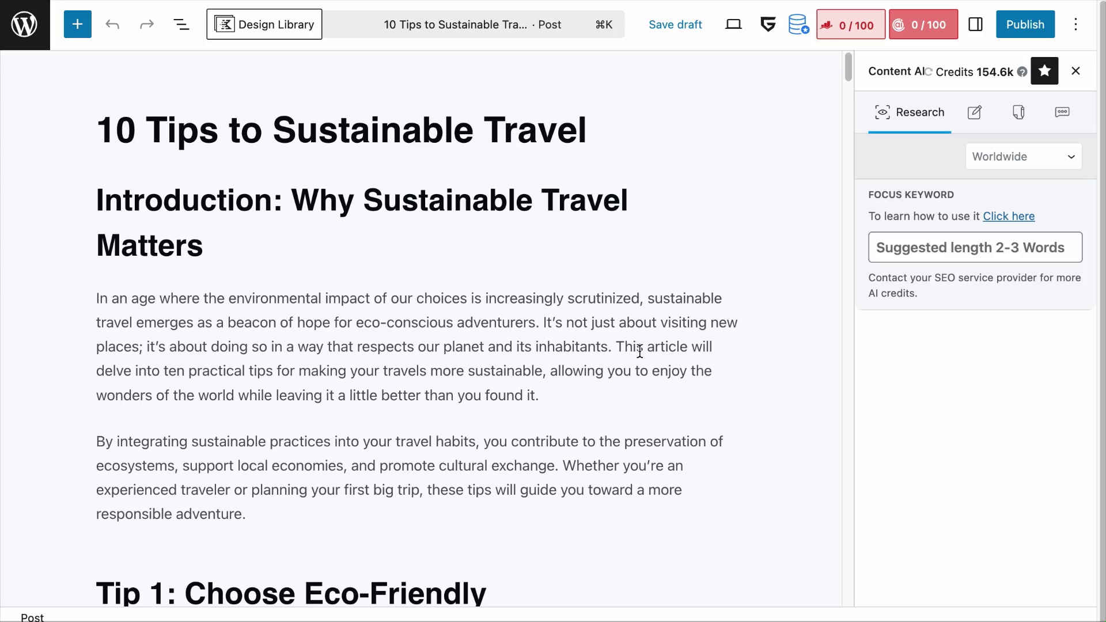
scroll(554, 290, down, 5)
click(401, 367)
scroll(403, 369, down, 15)
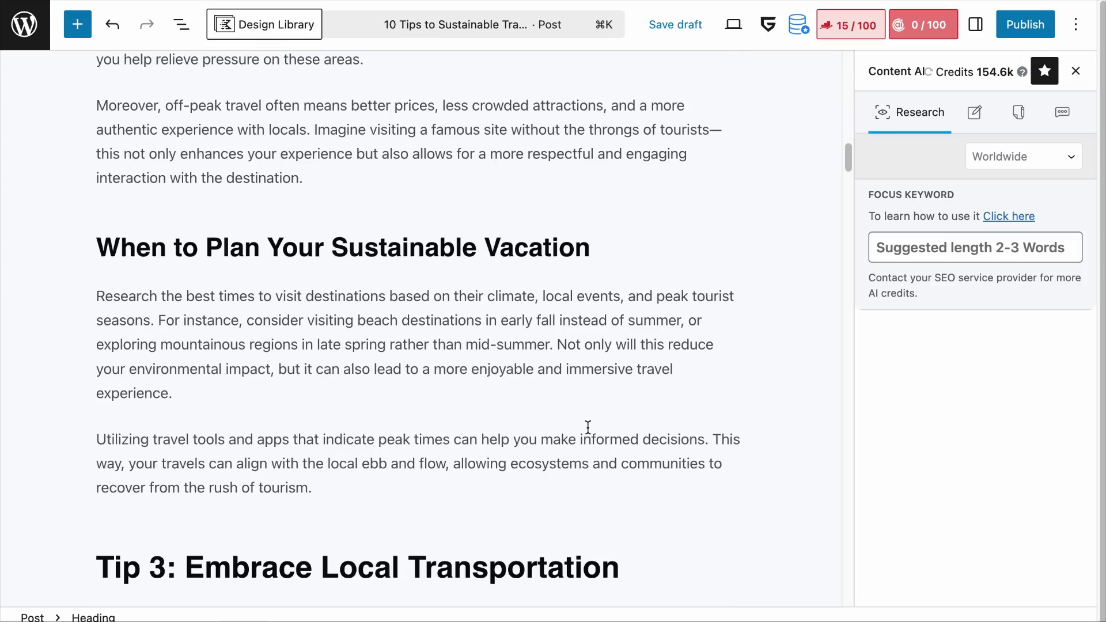
drag(848, 157, 806, 578)
scroll(379, 185, up, 5)
Add an H3 heading 'What are the benefits of Sustainable Travel?' after the carbon footprint answer
click(379, 184)
key(Return)
text(What are the benef)
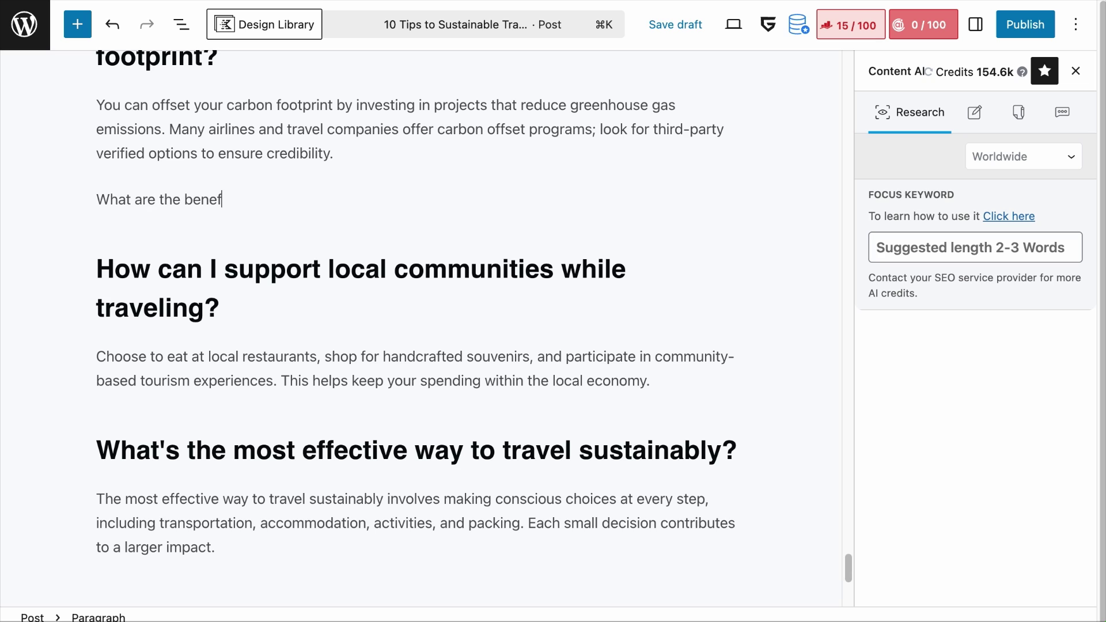
text(its of Sustainable Travel?)
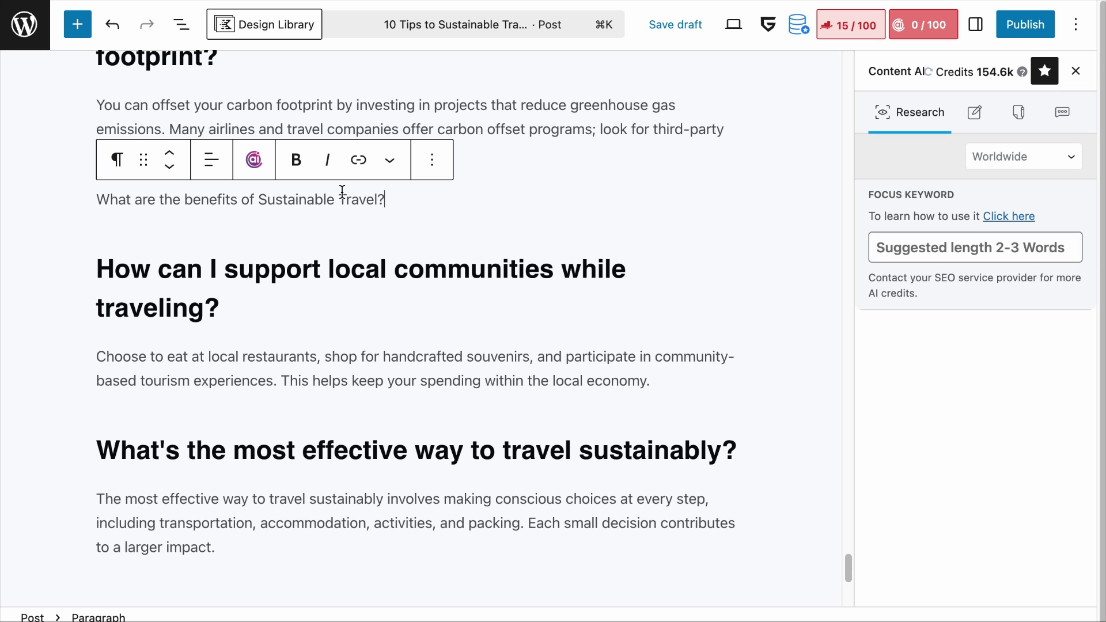
click(115, 158)
click(227, 239)
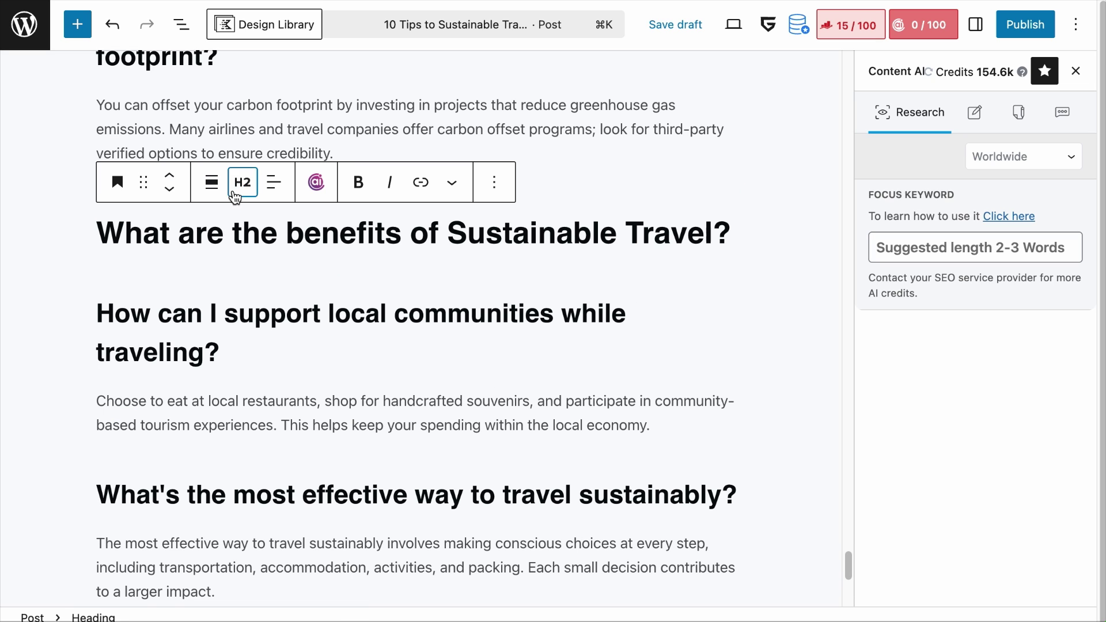
click(236, 190)
click(254, 304)
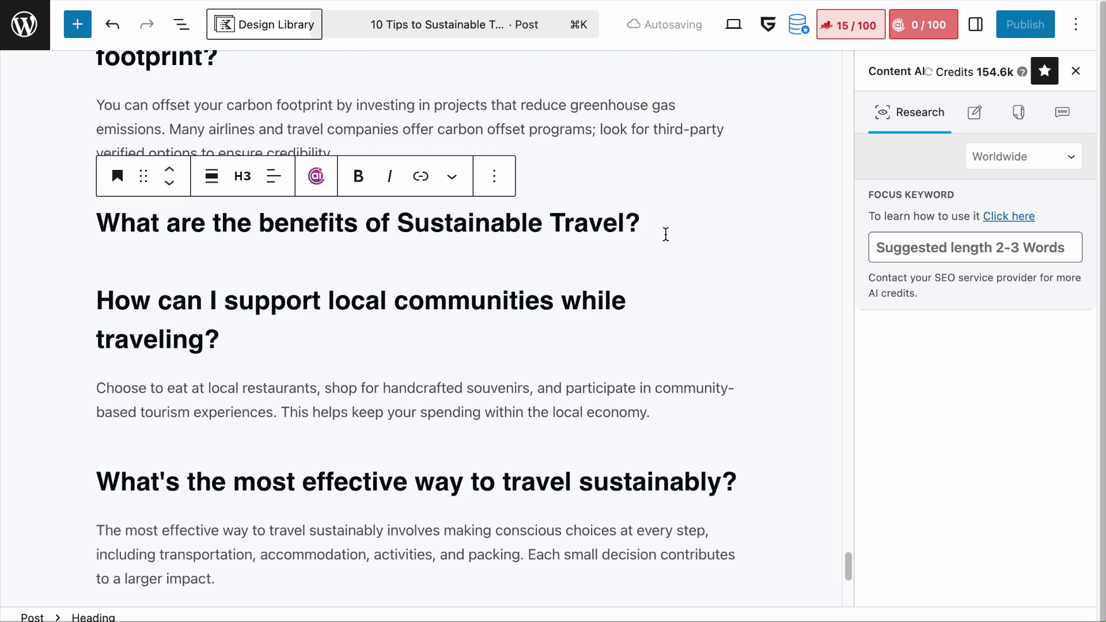
Have Content AI write a sustainable-travel benefits section with examples from a prompt paragraph, then review it
key(Return)
text(write a s)
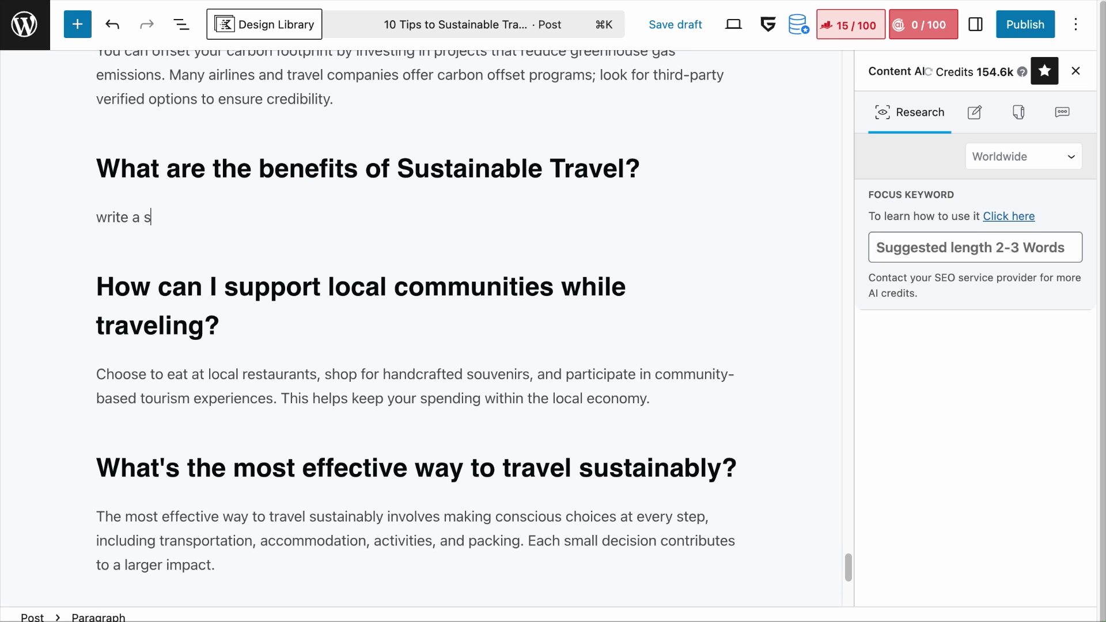
text(ection that discusses the benefits of sustainable travel and include examples.)
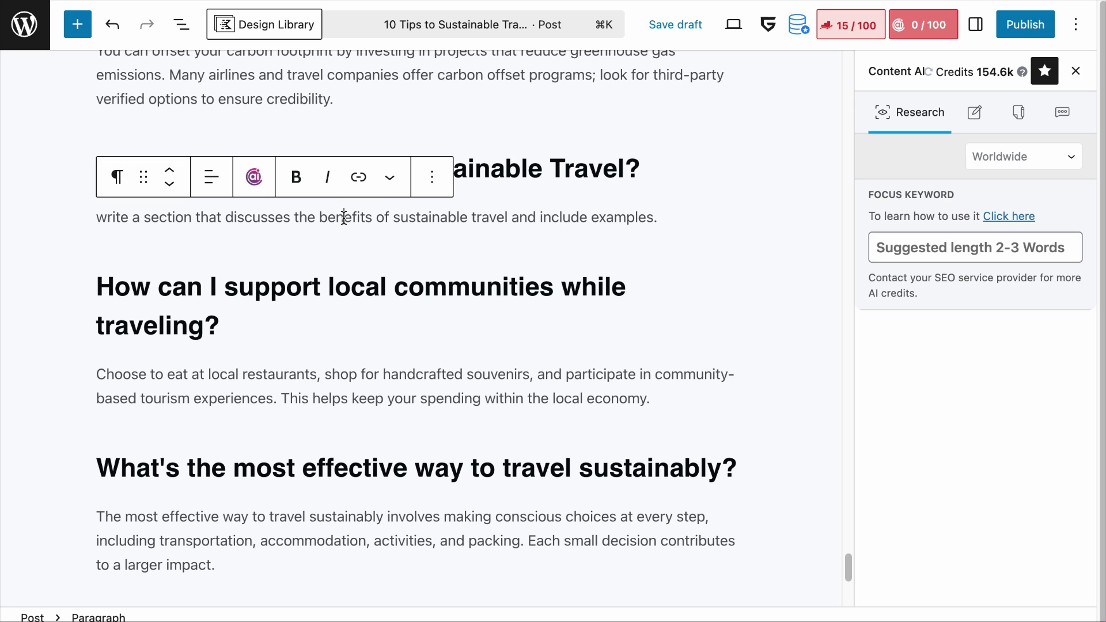
click(253, 177)
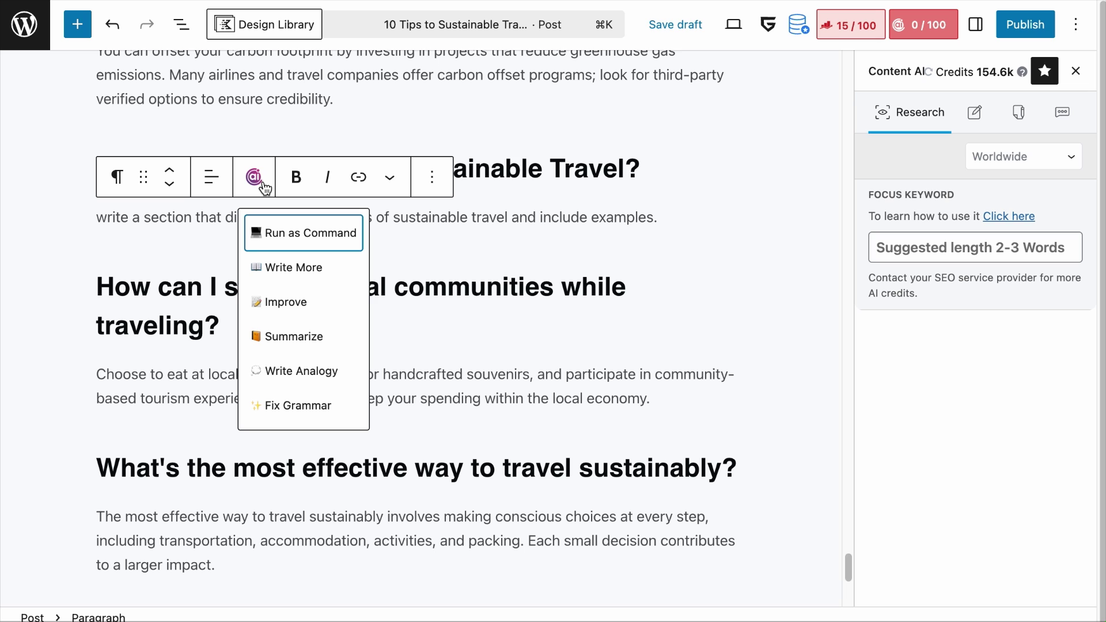
click(281, 235)
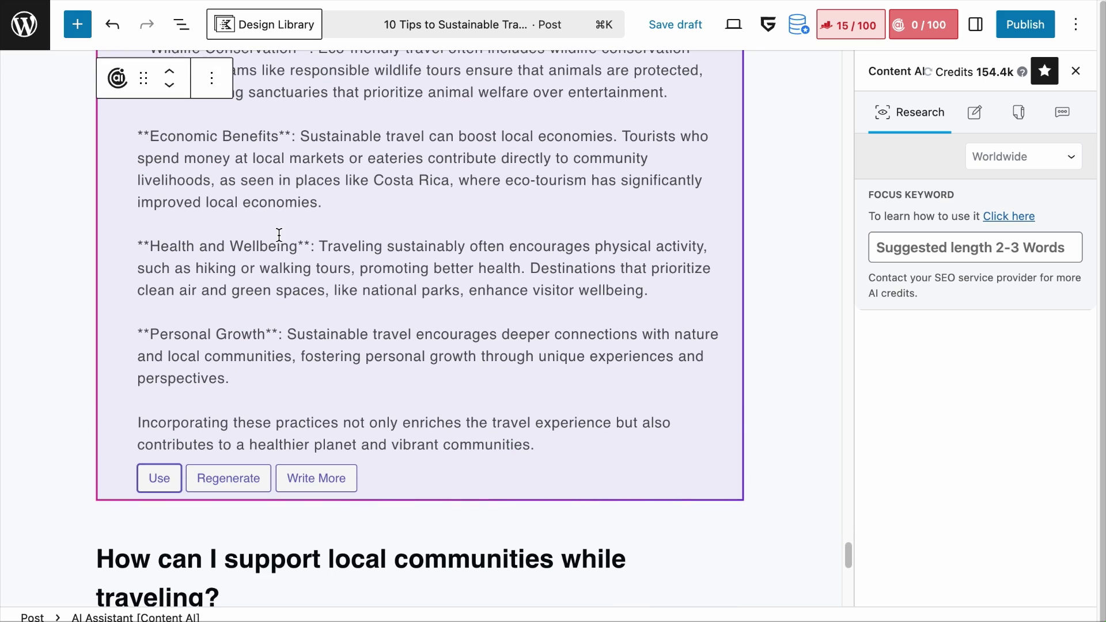
scroll(278, 235, up, 5)
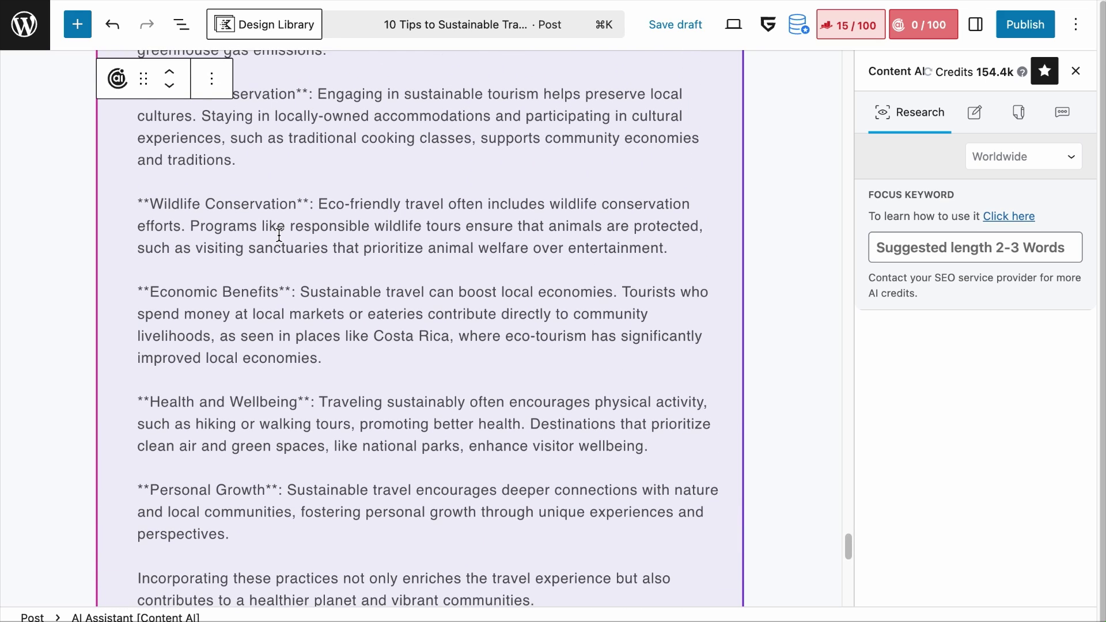
scroll(278, 235, up, 5)
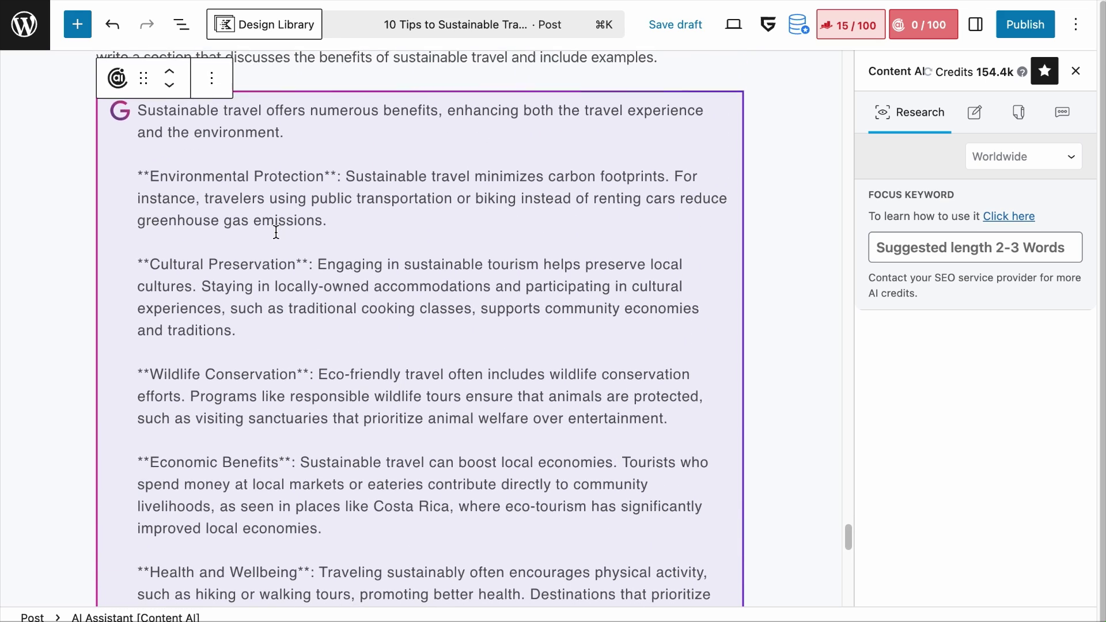
scroll(276, 233, down, 6)
scroll(275, 232, down, 6)
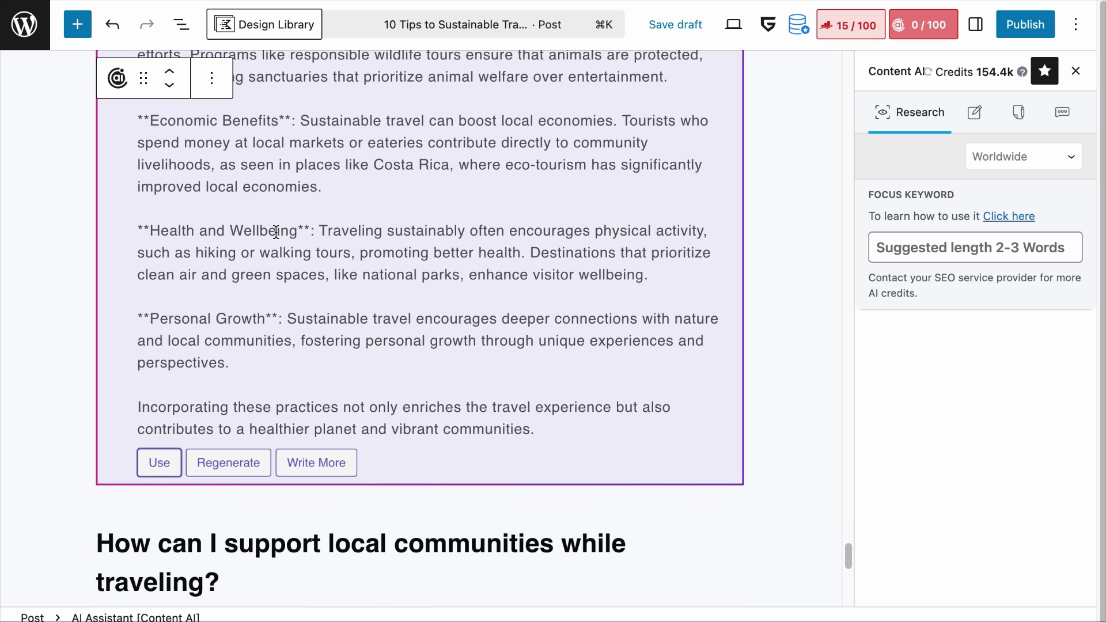
Insert the AI-written benefits section into the post and review it
click(159, 462)
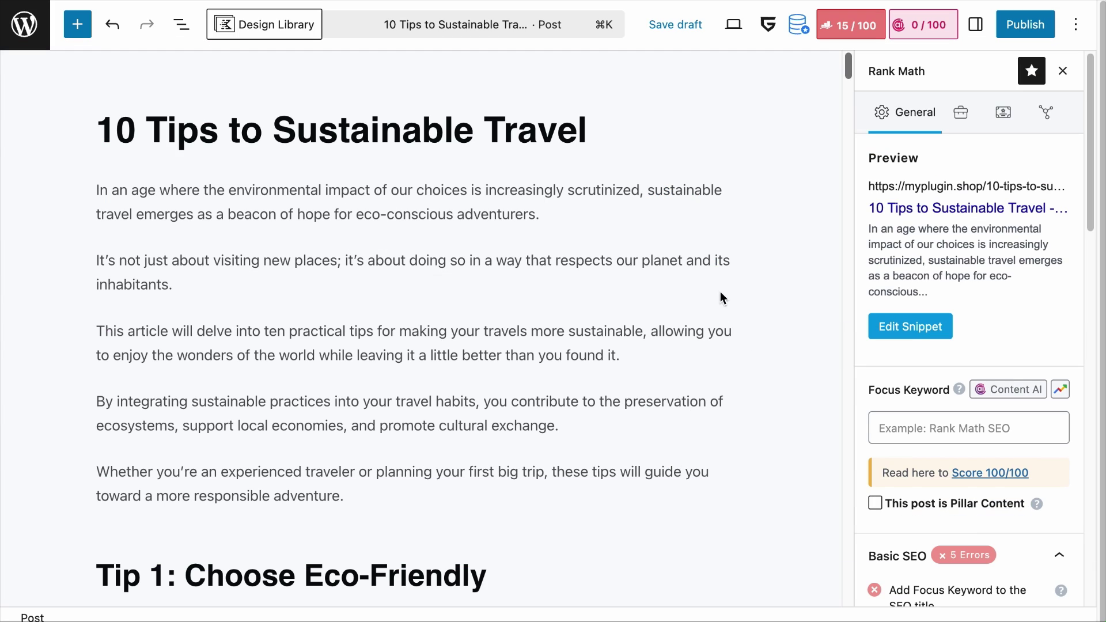
scroll(1007, 449, down, 4)
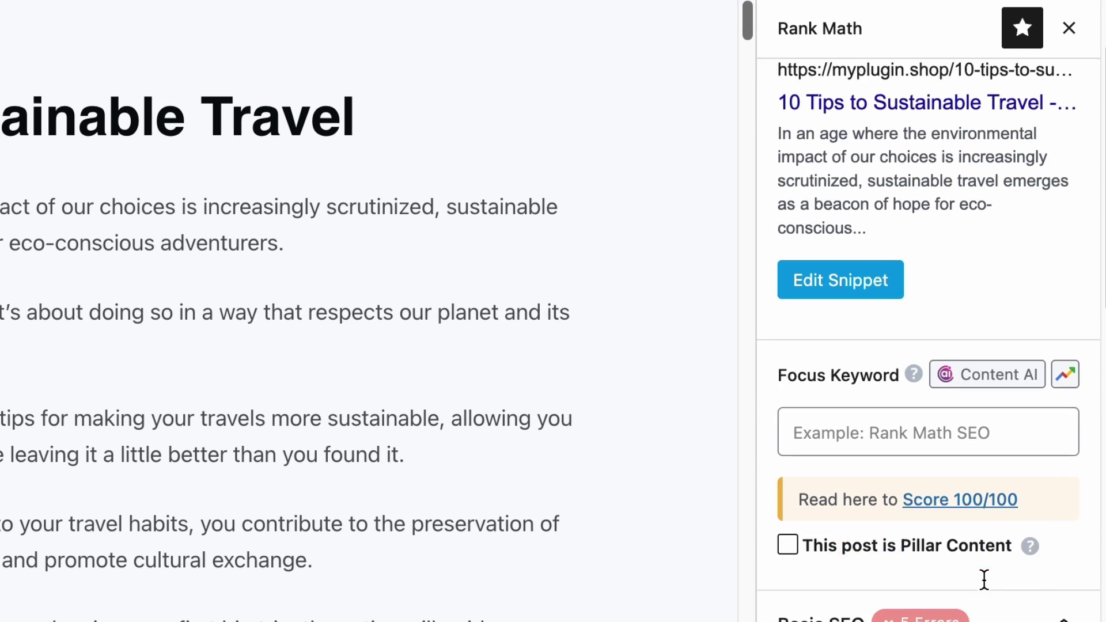
scroll(981, 572, down, 10)
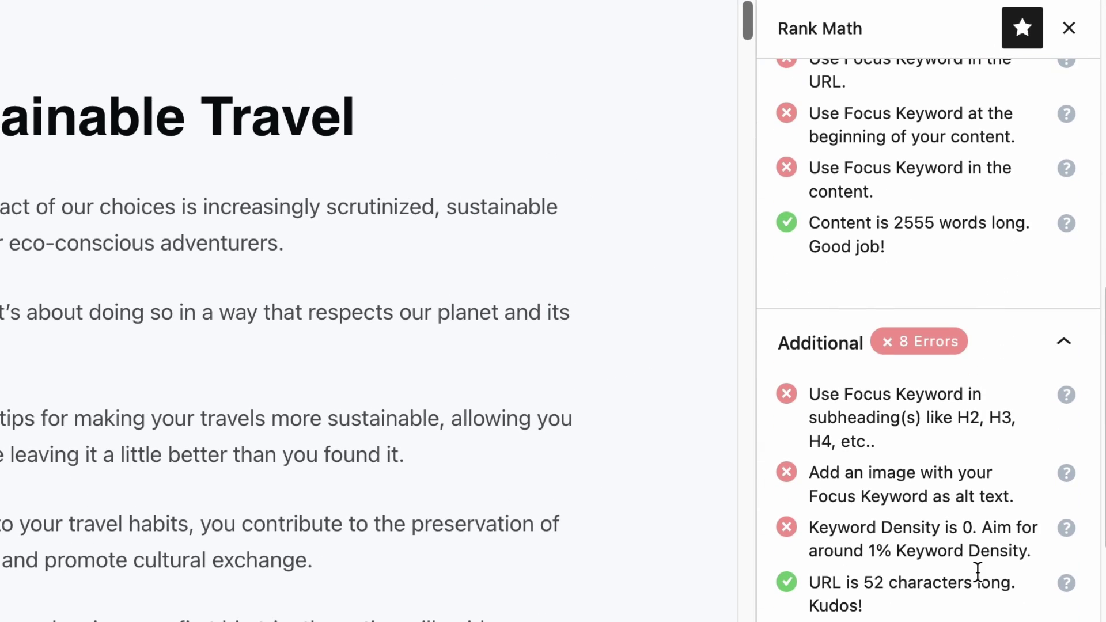
scroll(977, 570, down, 15)
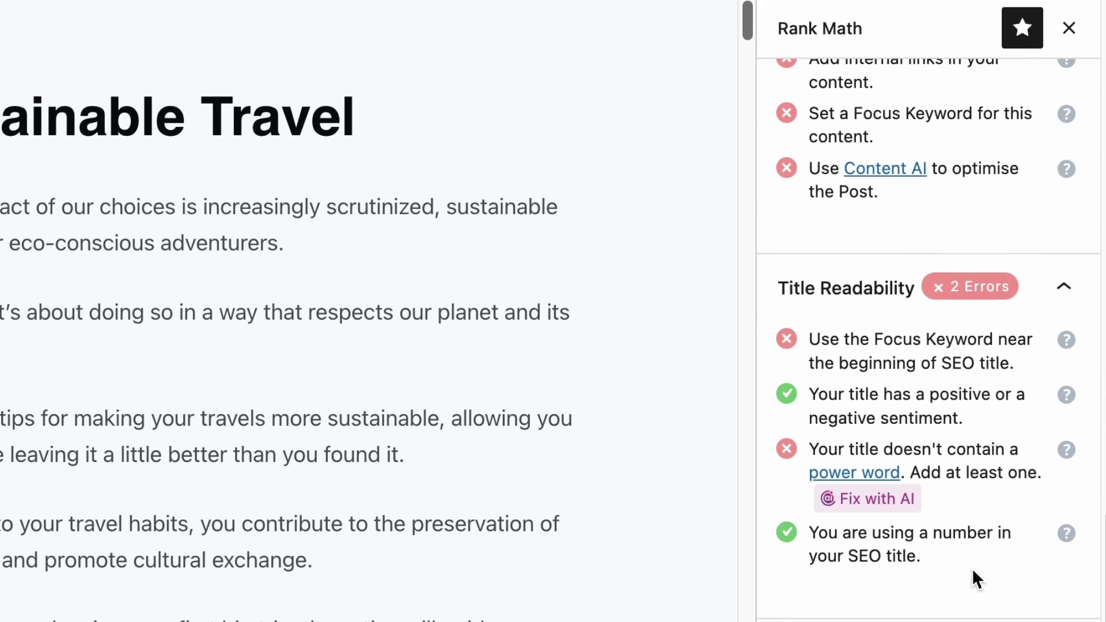
scroll(970, 382, up, 20)
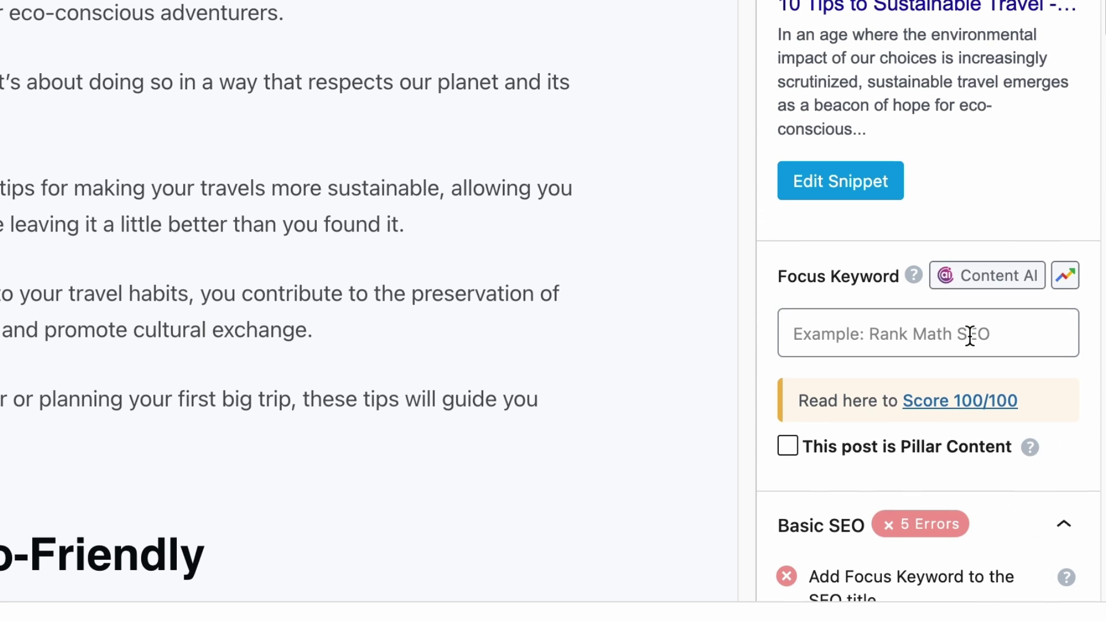
Set 'Tips to Sustainable Travel' as the Rank Math focus keyword
click(896, 331)
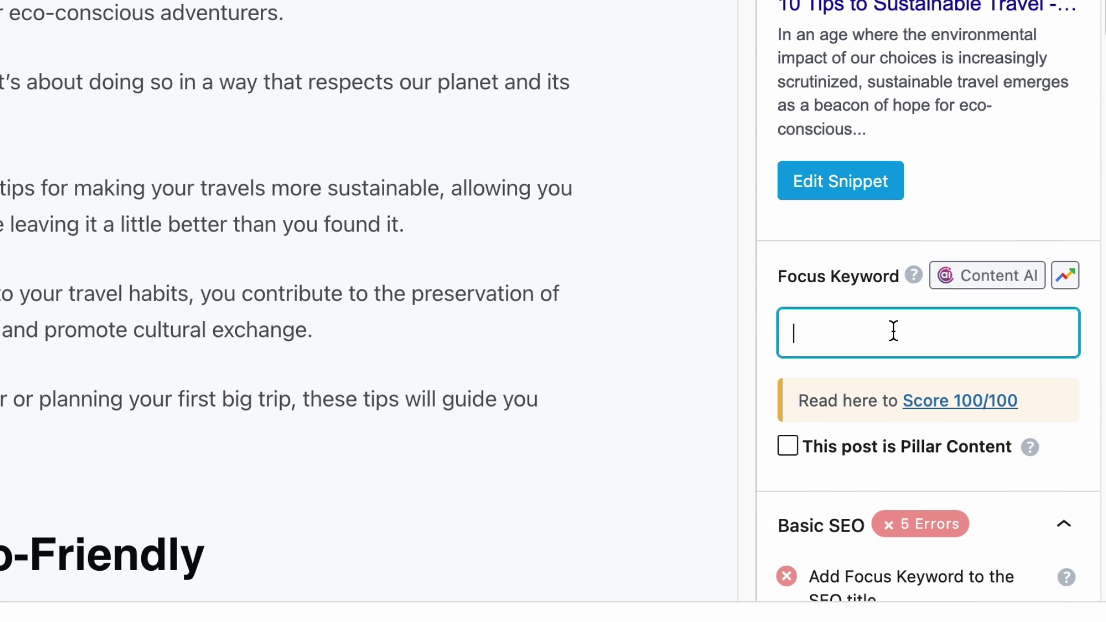
text(Tips to Sustainable Travel)
key(Return)
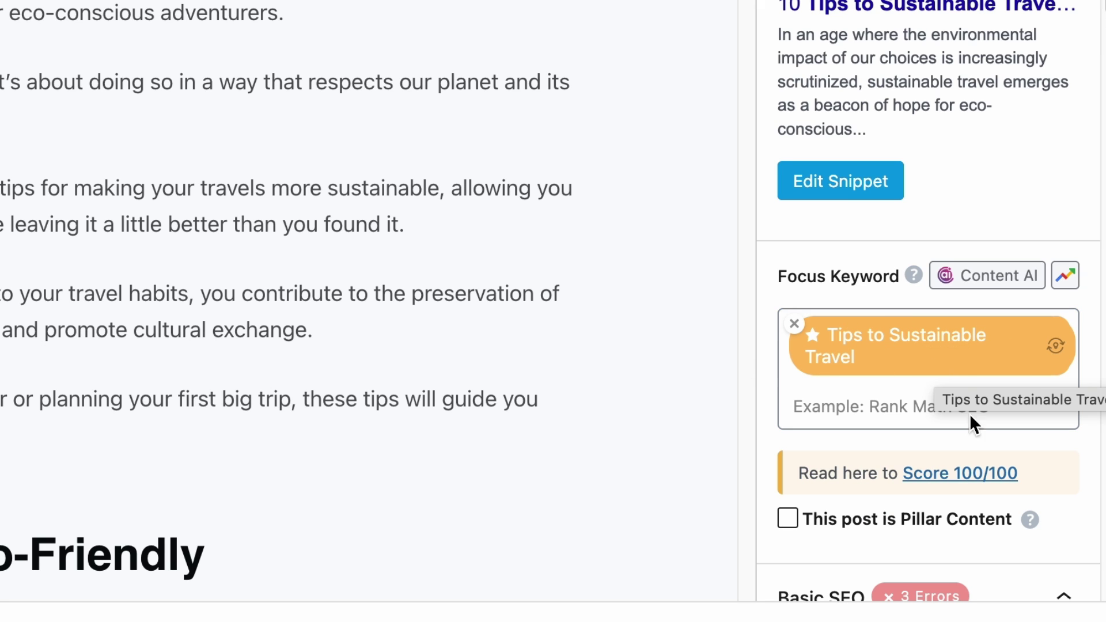
scroll(973, 451, down, 8)
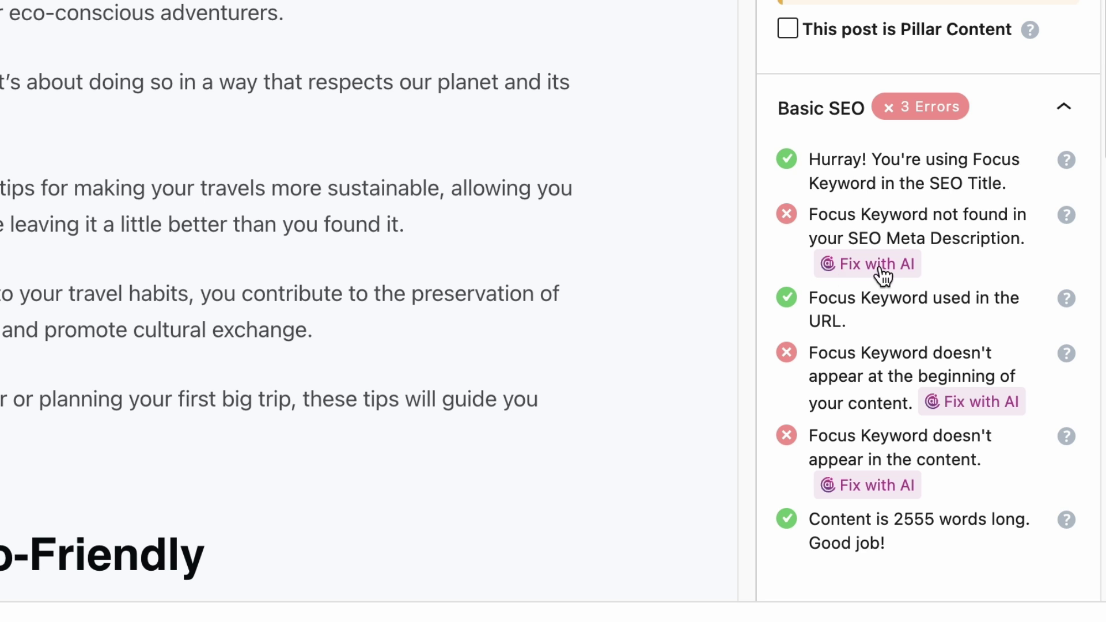
Approve an AI-generated meta description containing the focus keyword and close the snippet editor
click(892, 283)
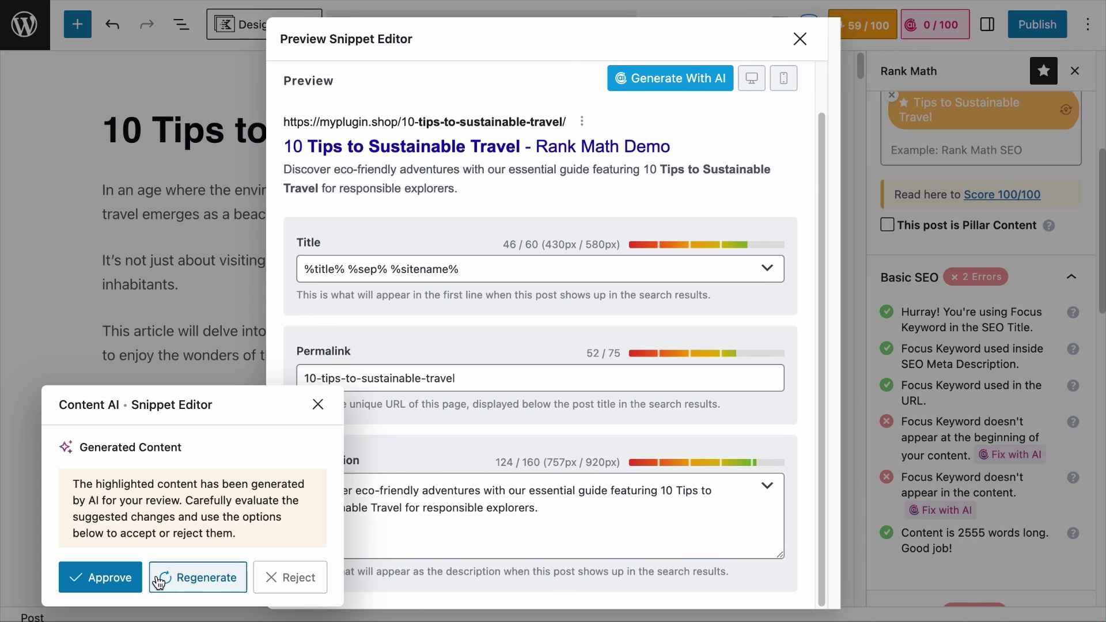
click(130, 577)
click(793, 40)
scroll(943, 383, down, 8)
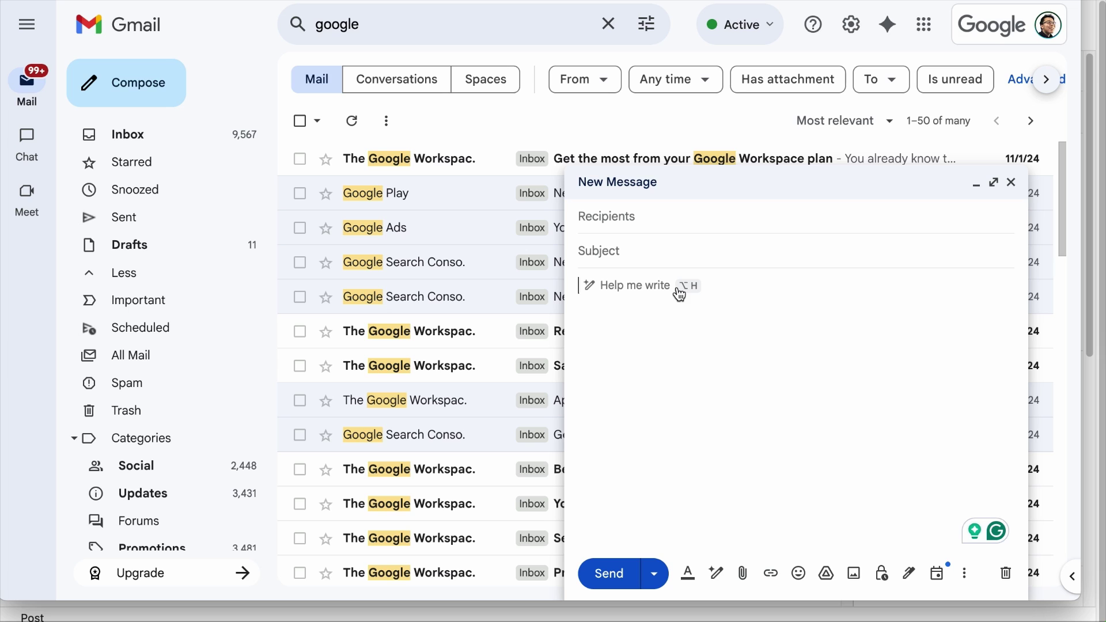
Use Help me write to draft a professional email praising WP Rocket's page speed guide and recommending the post
click(680, 294)
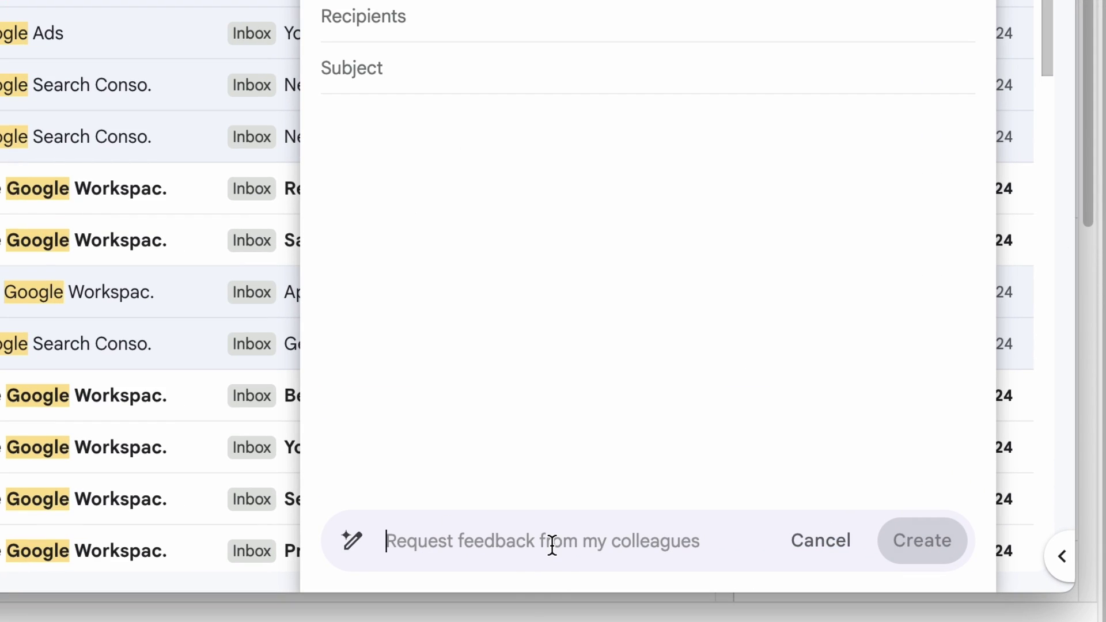
text(write a pr)
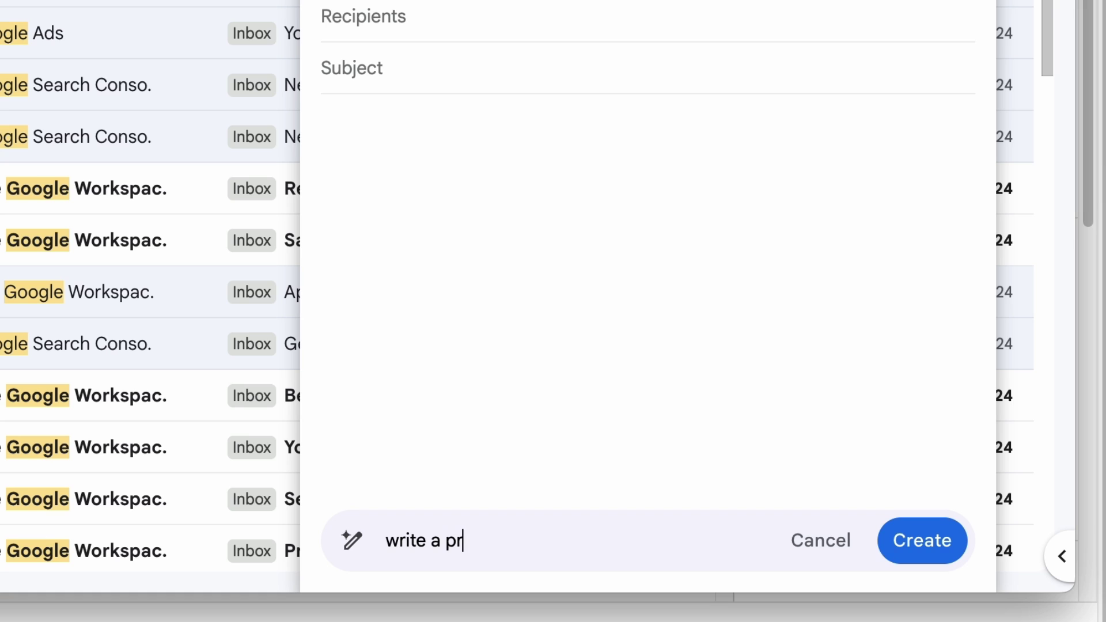
text( telling t)
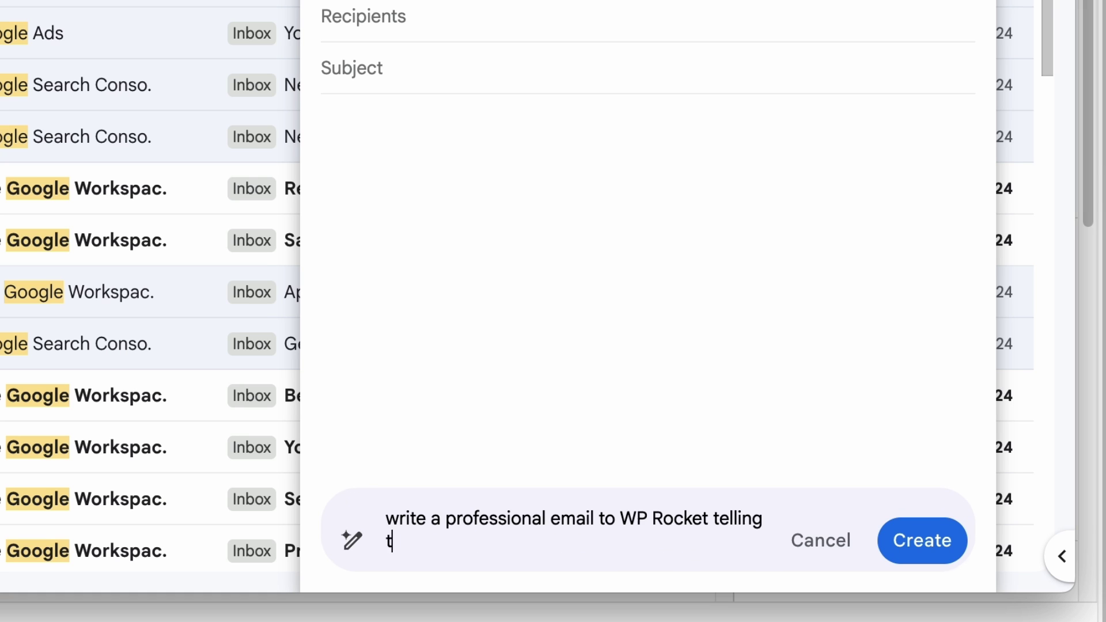
text(post o)
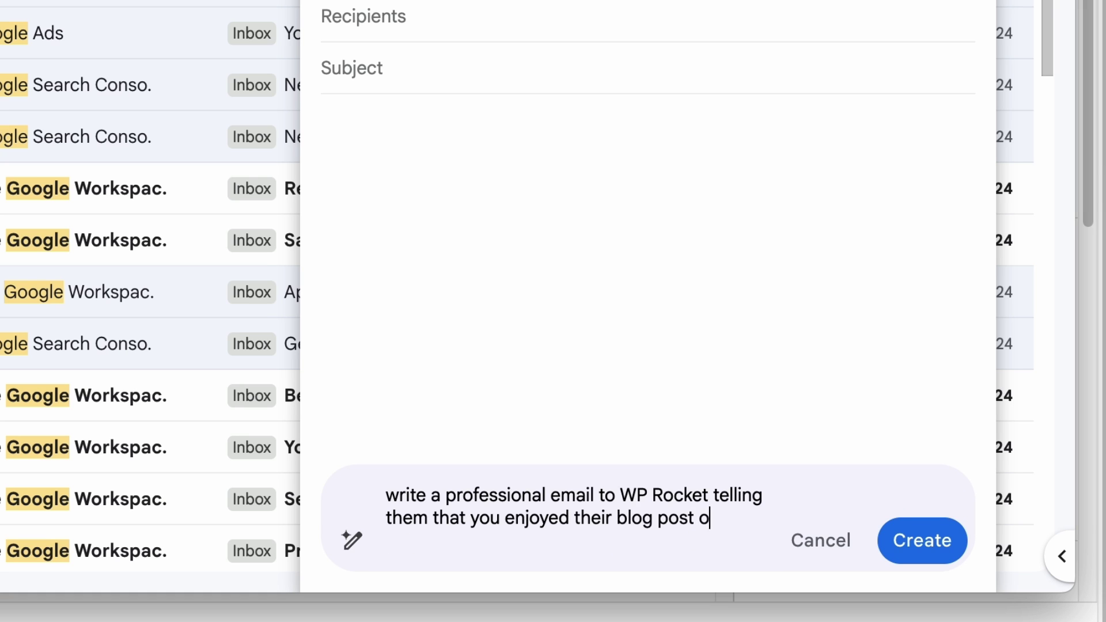
text(nage speed insights, and tell them politely that th)
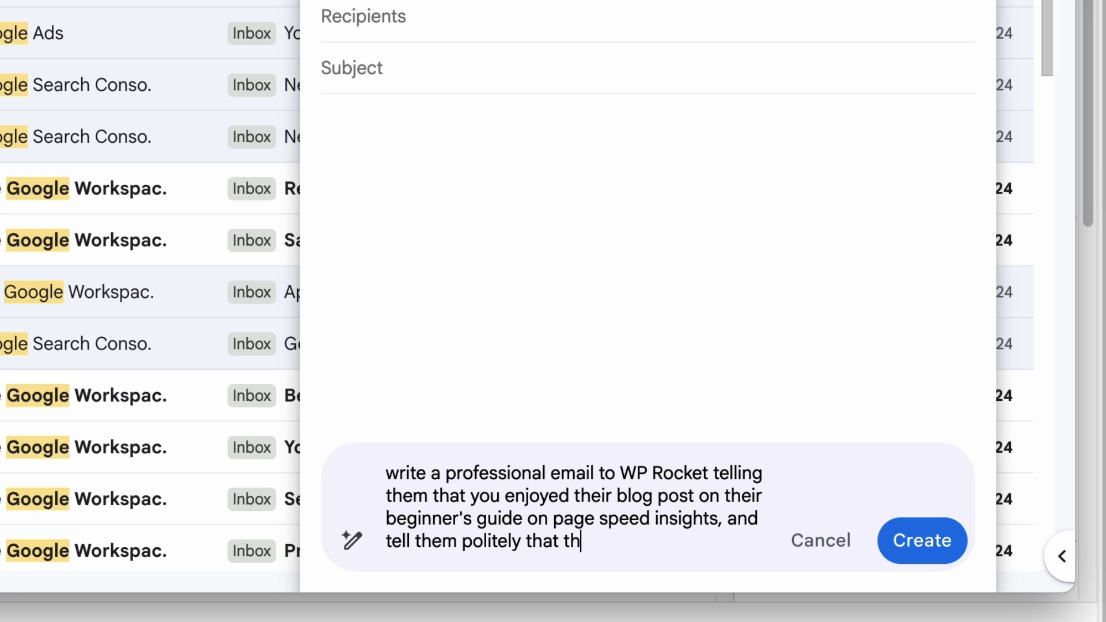
text(ey should )
text(st because it can add value to their)
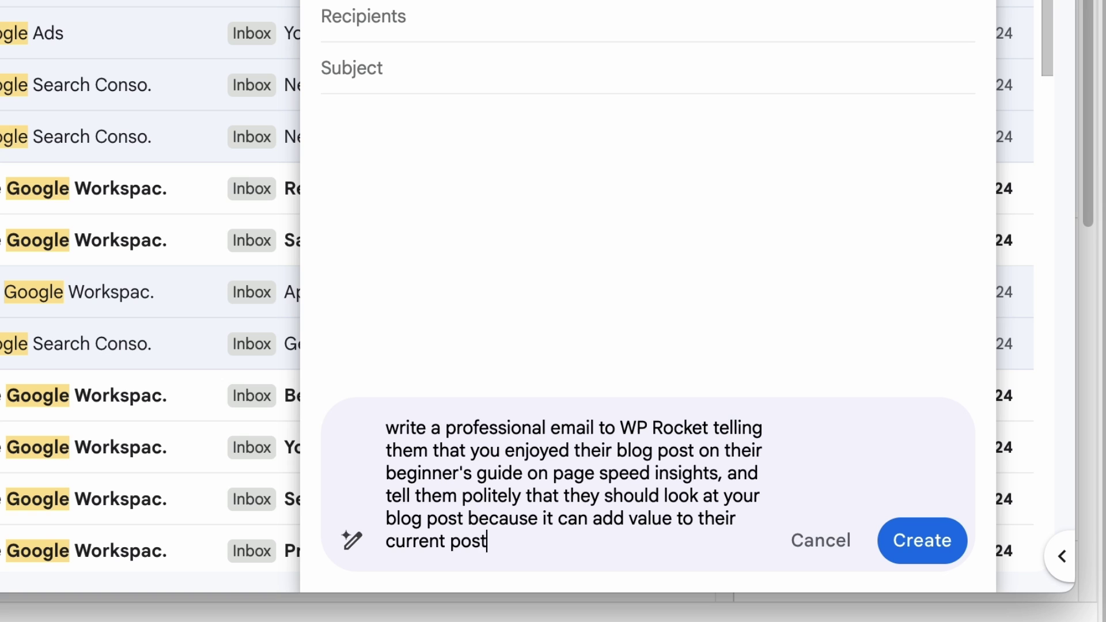
click(939, 558)
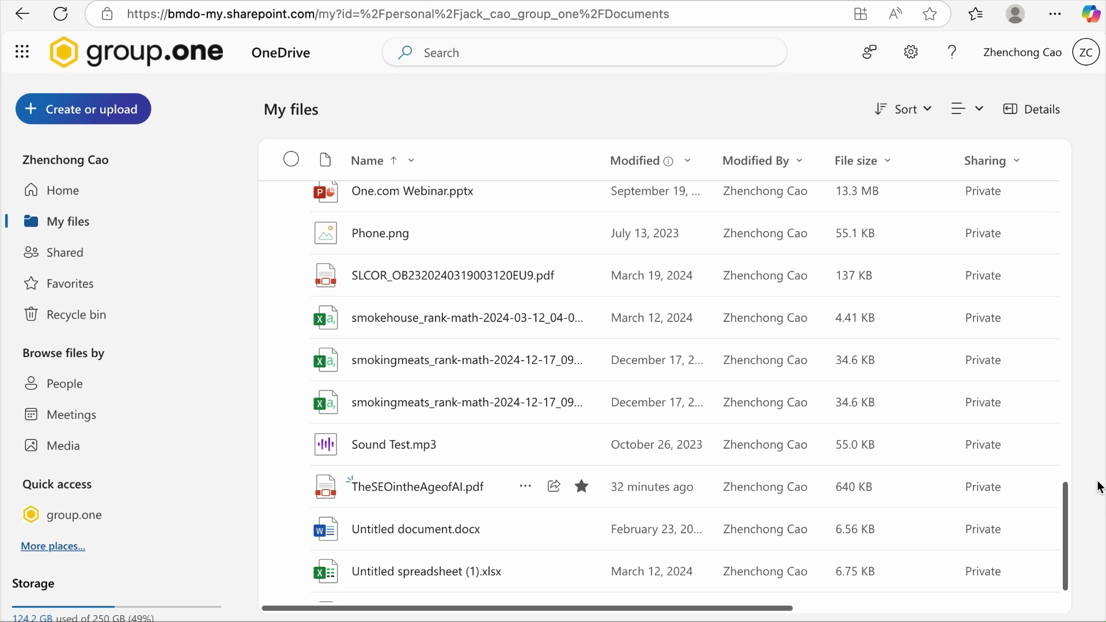
Preview TheSEOintheAgeofAI.pdf, then attach it from cloud storage to a Copilot chat
click(385, 490)
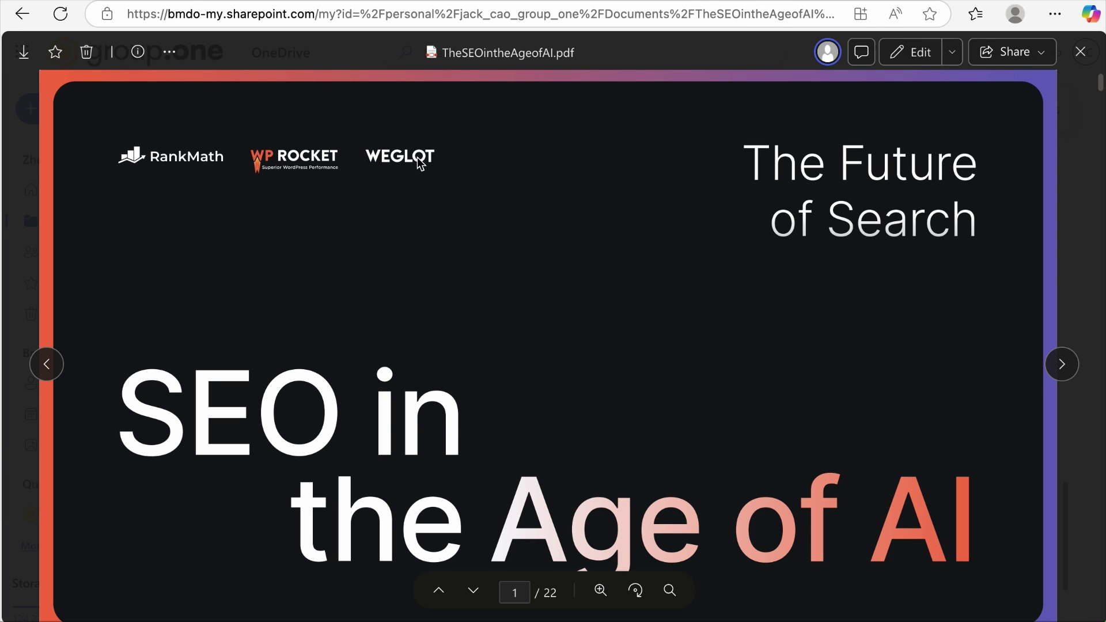
click(1079, 51)
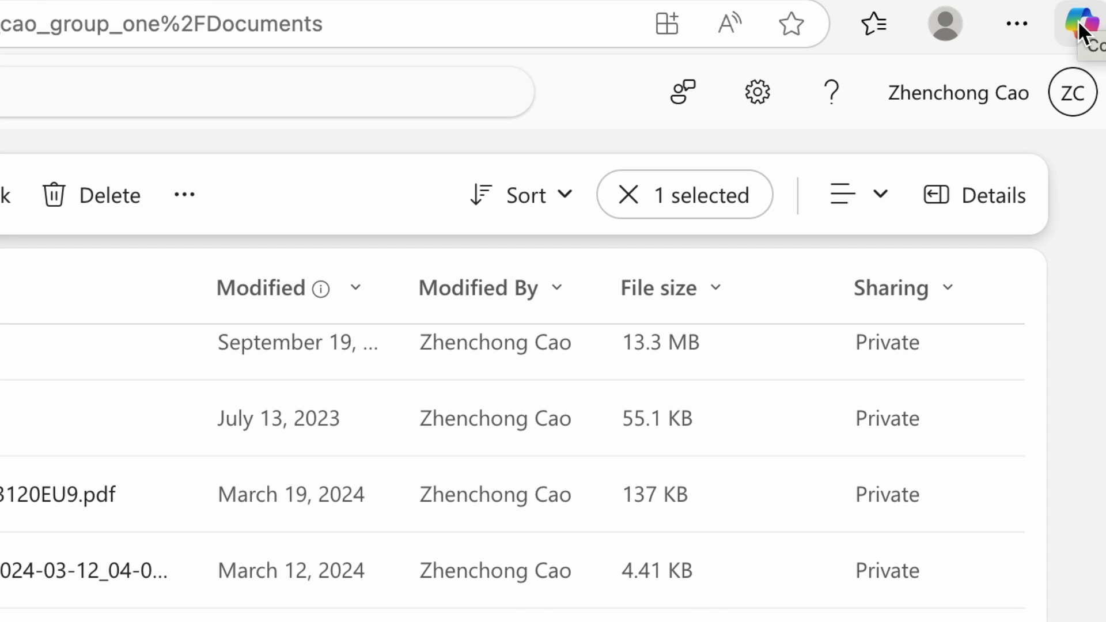
click(1085, 18)
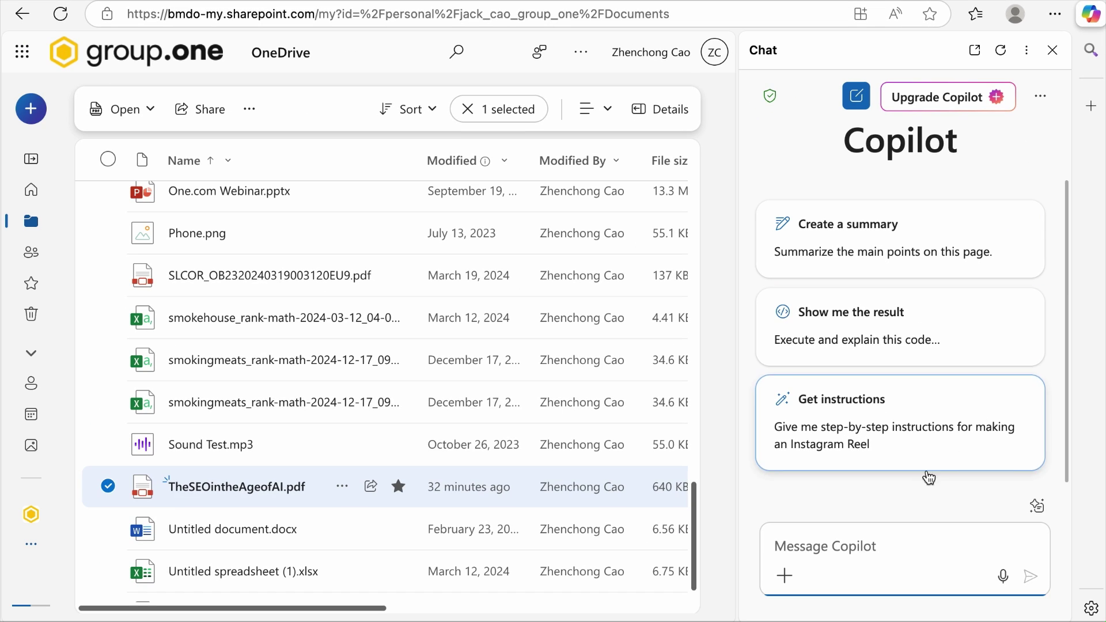
click(784, 576)
click(824, 540)
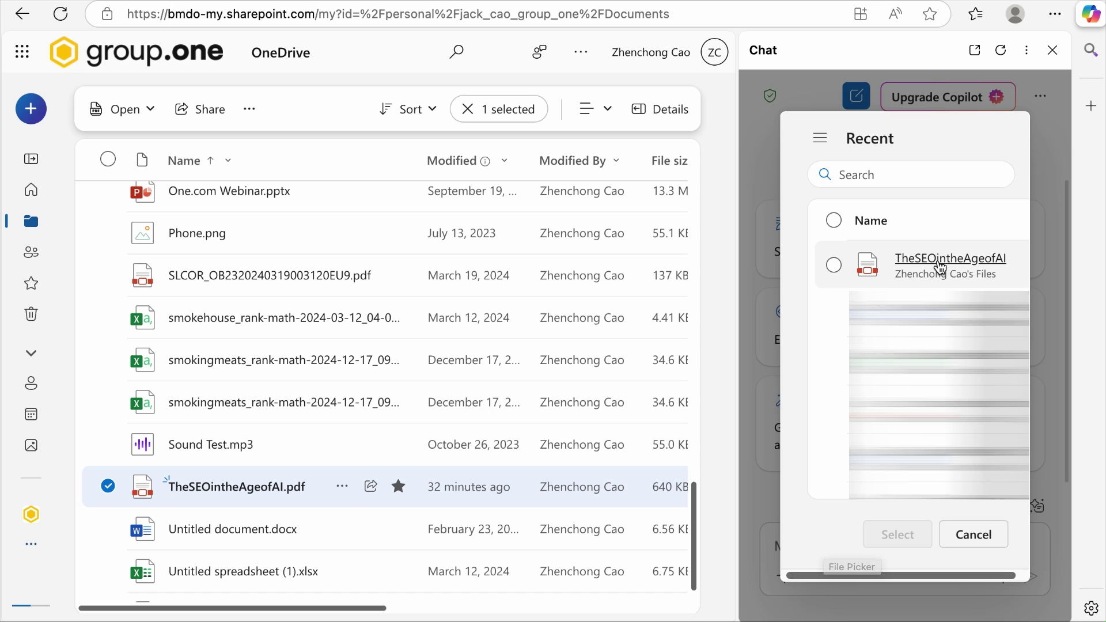
click(940, 266)
click(897, 535)
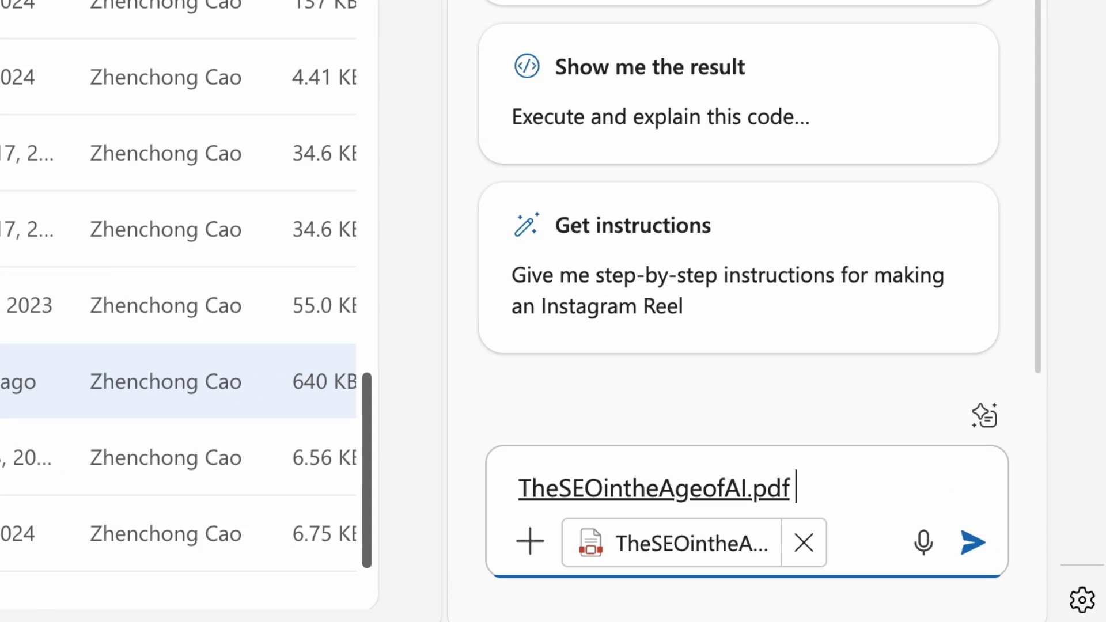
Ask Copilot 'What are the key takeaways from this report?' and pop the chat out to a full page
text(What are the key tak)
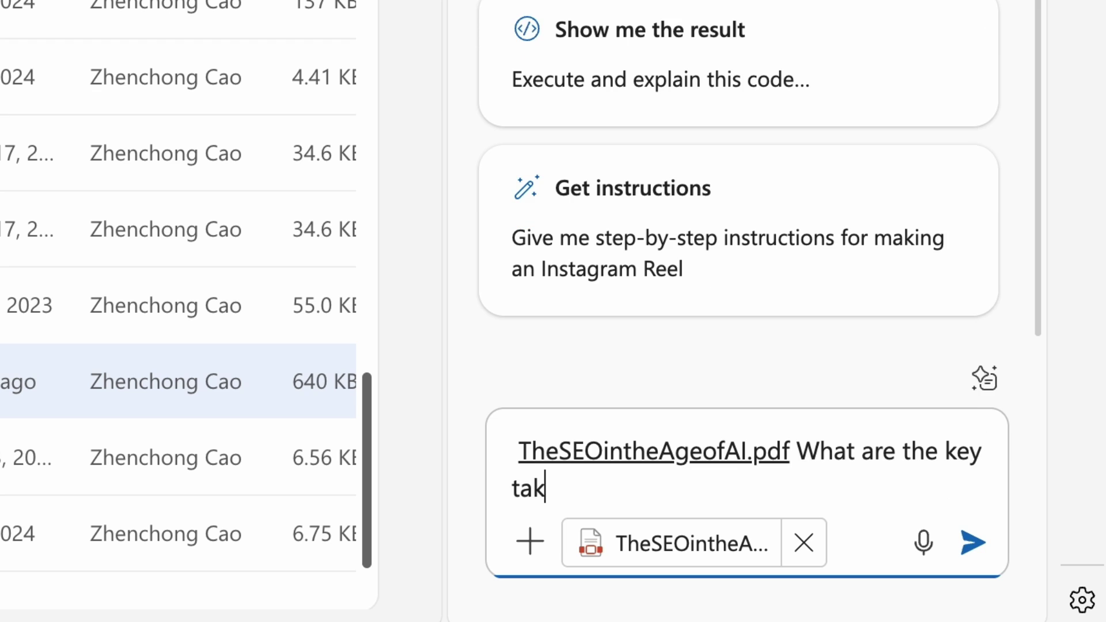
text(eaways from this report?)
key(Return)
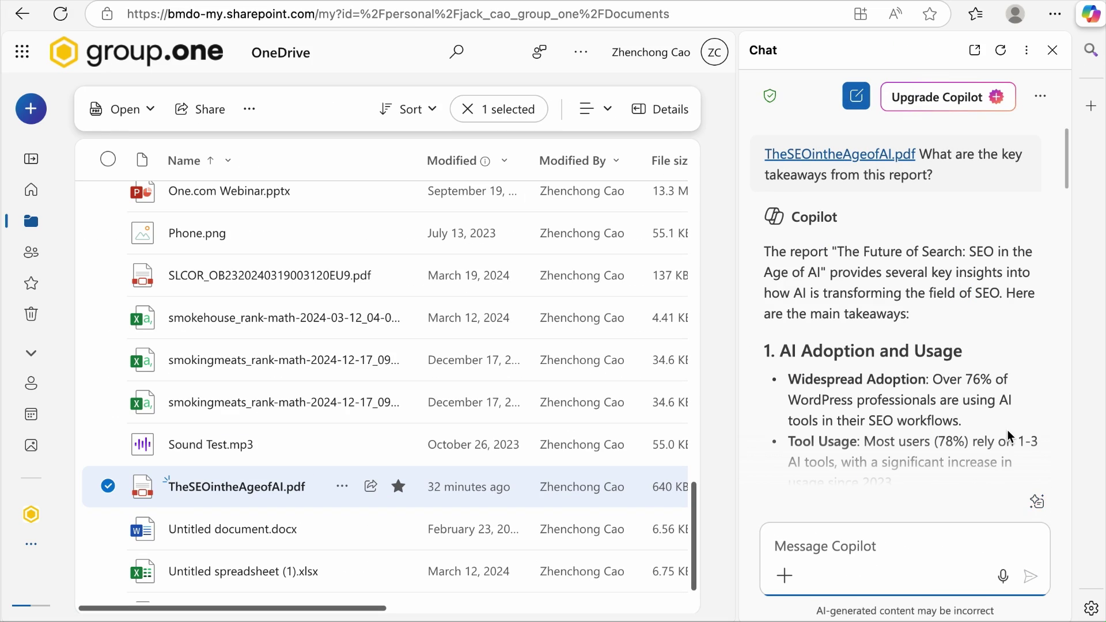
scroll(987, 317, down, 5)
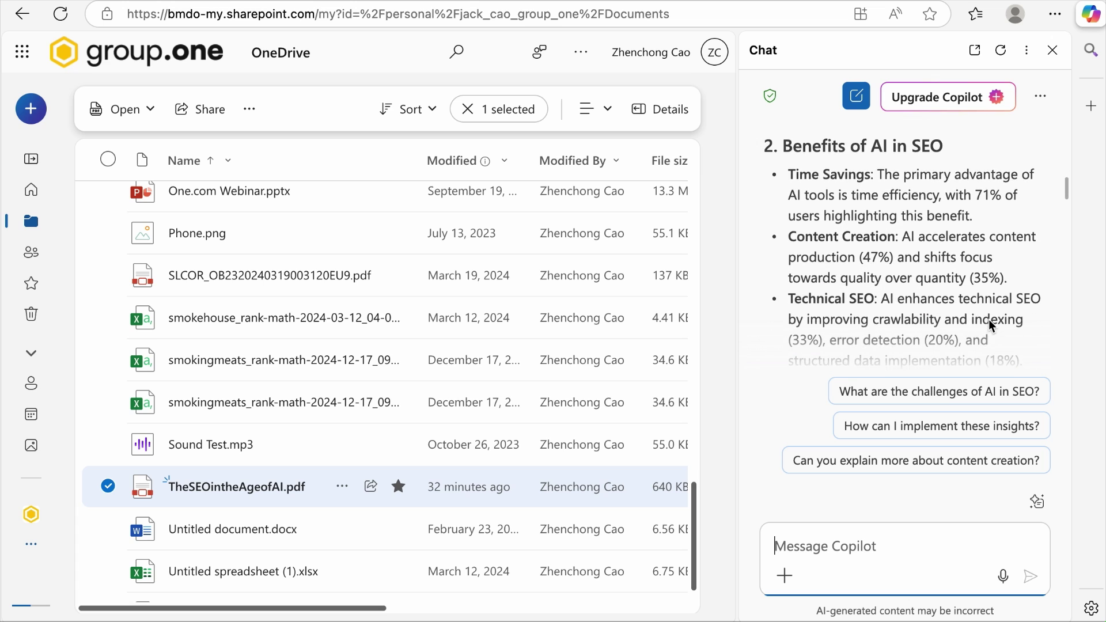
scroll(987, 320, down, 10)
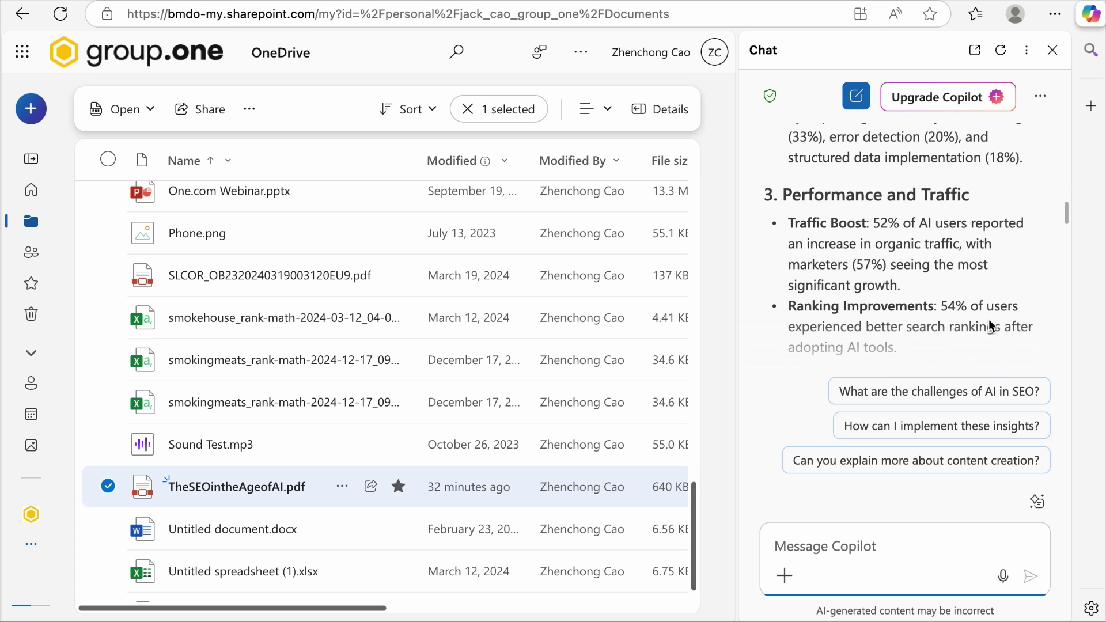
click(973, 49)
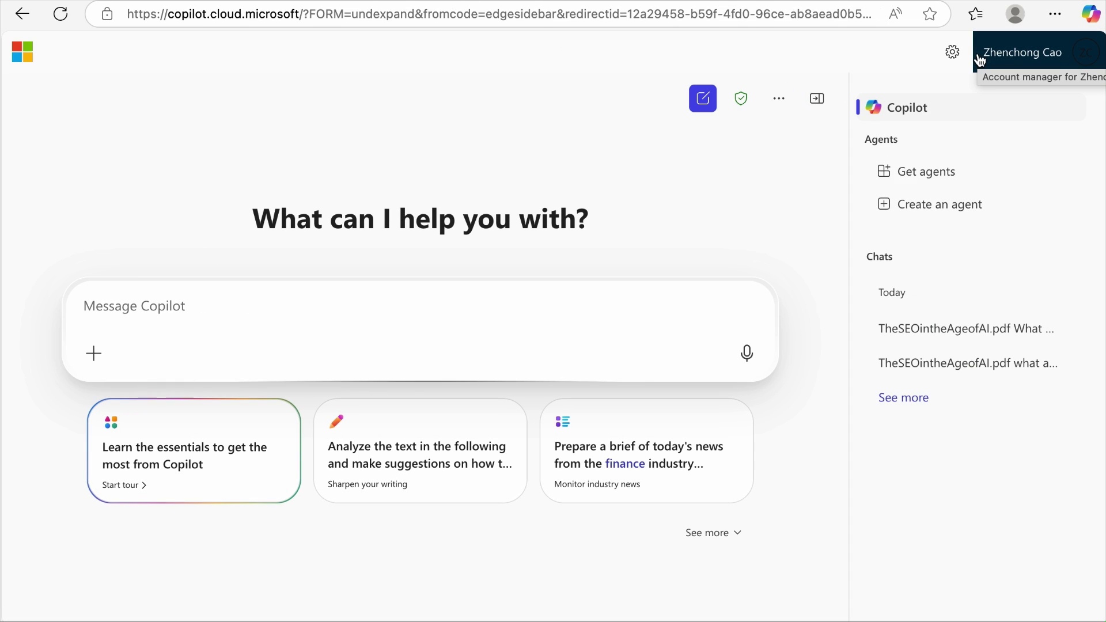
Reopen the SEO report chat and request a summary of the report
click(925, 325)
scroll(254, 353, down, 8)
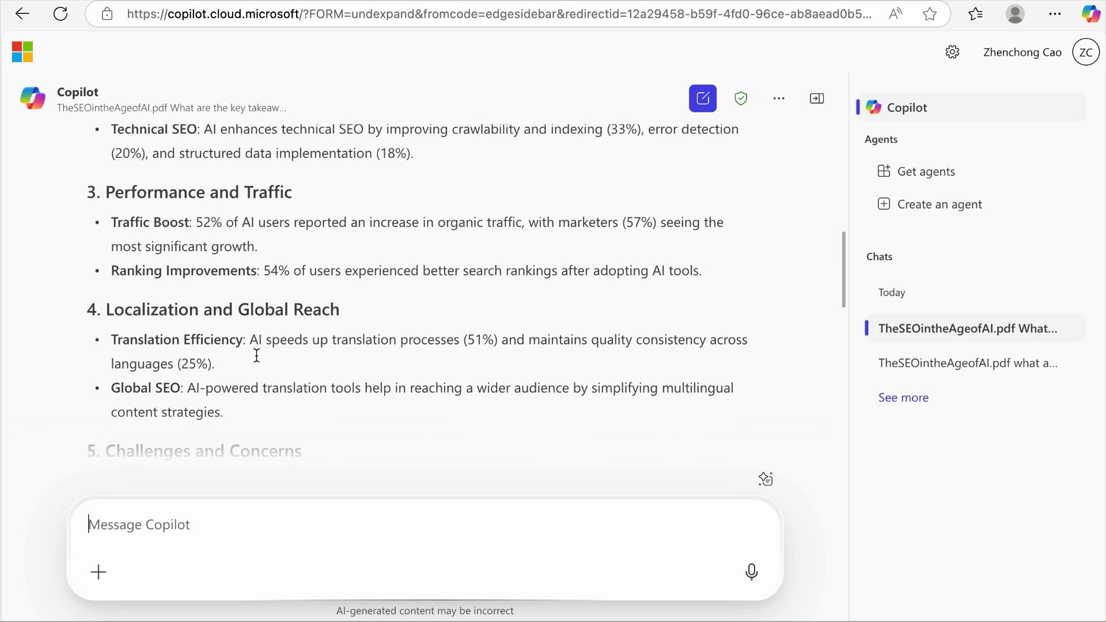
scroll(257, 354, down, 12)
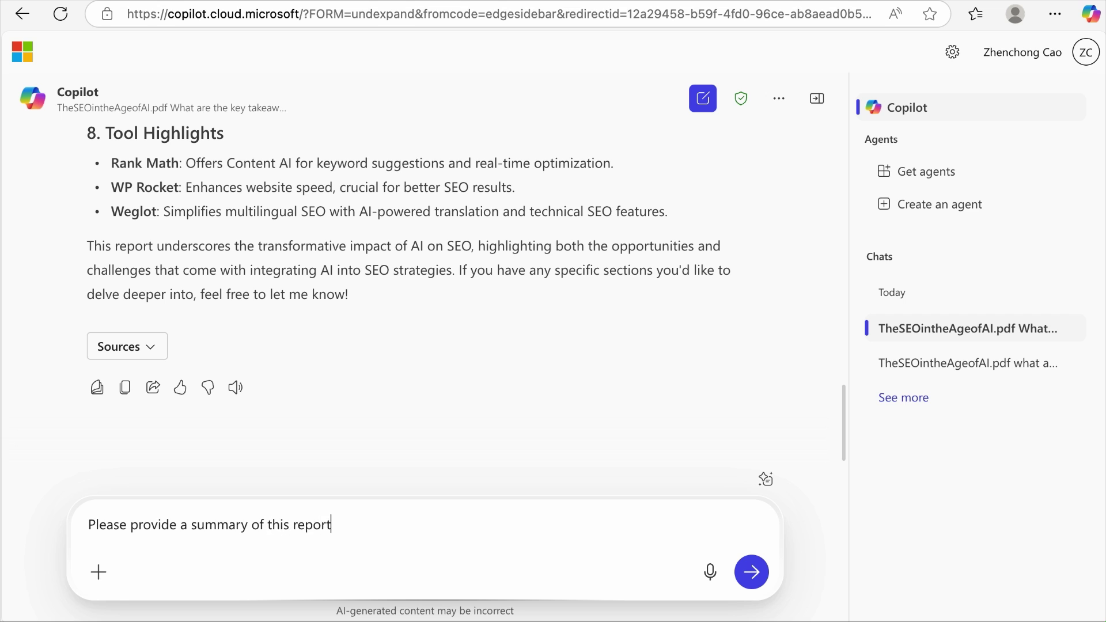
key(Return)
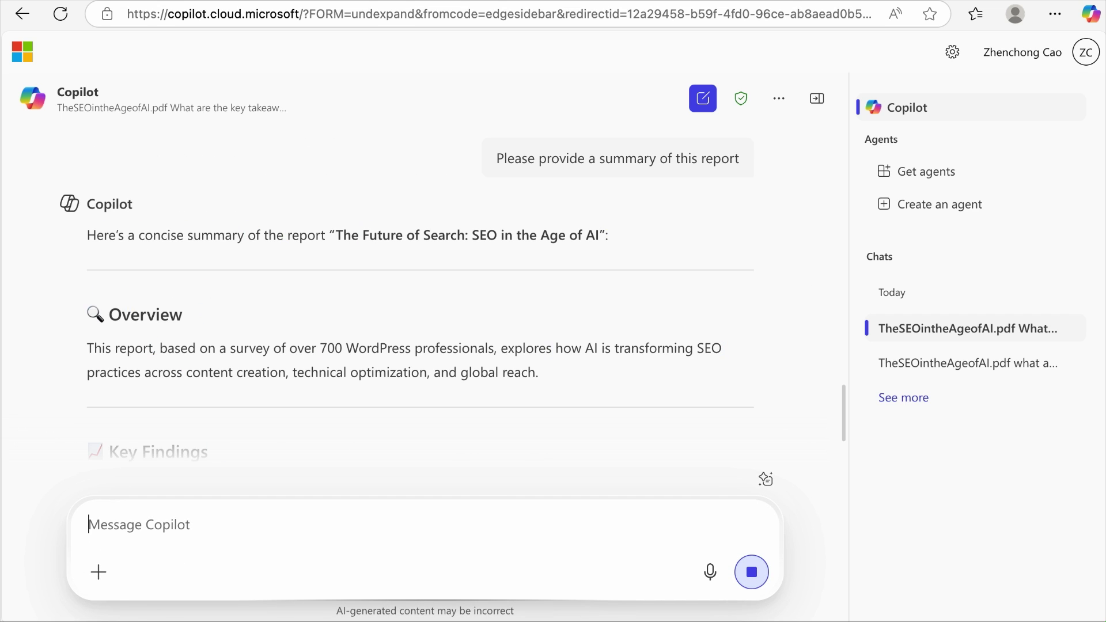
Request a slide deck version and download it as SEO_in_the_Age_of_AI_Summary (1).pptx
scroll(368, 378, down, 10)
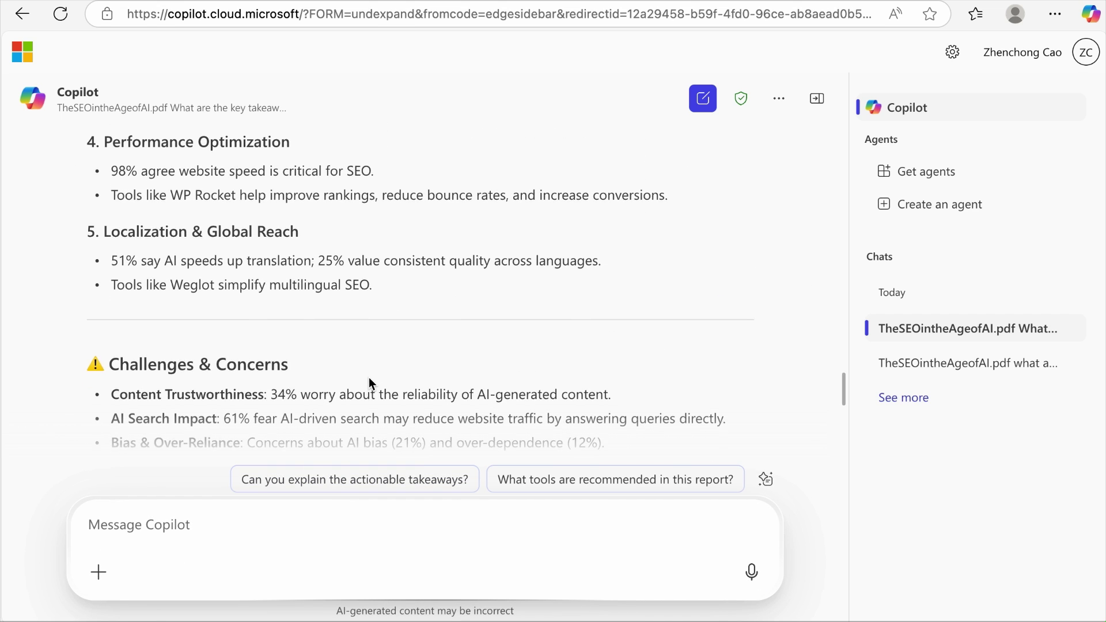
scroll(369, 377, down, 5)
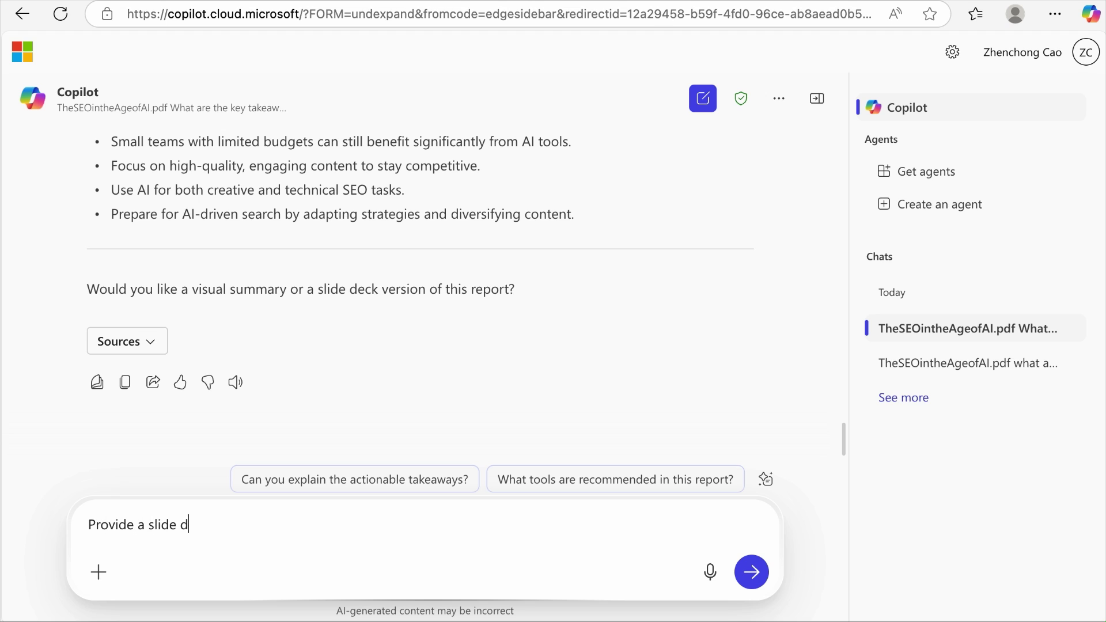
key(Return)
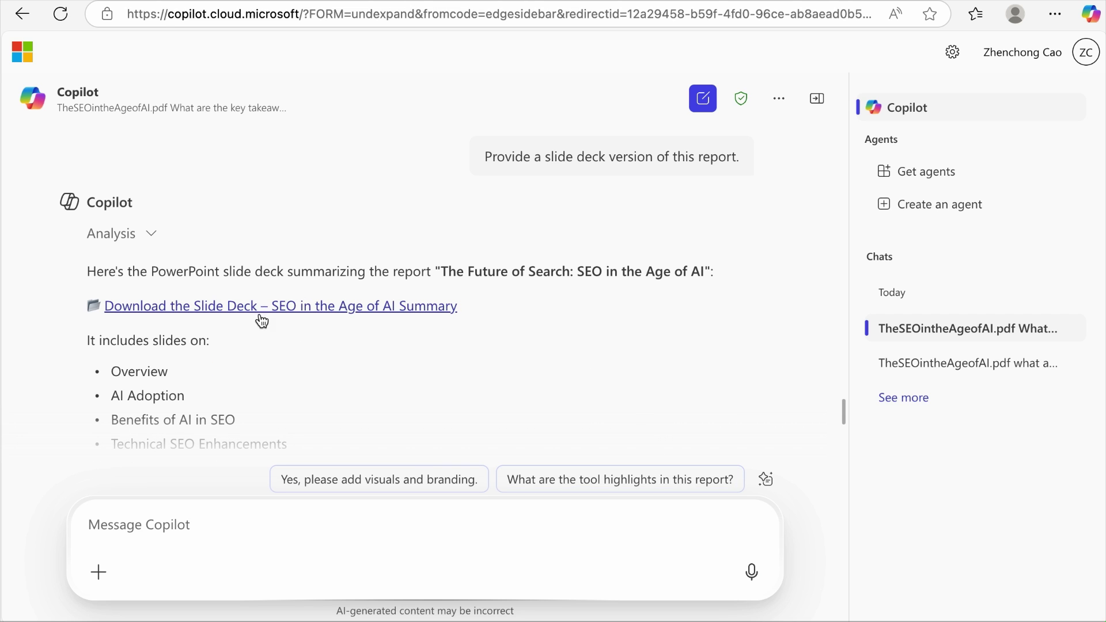
click(264, 314)
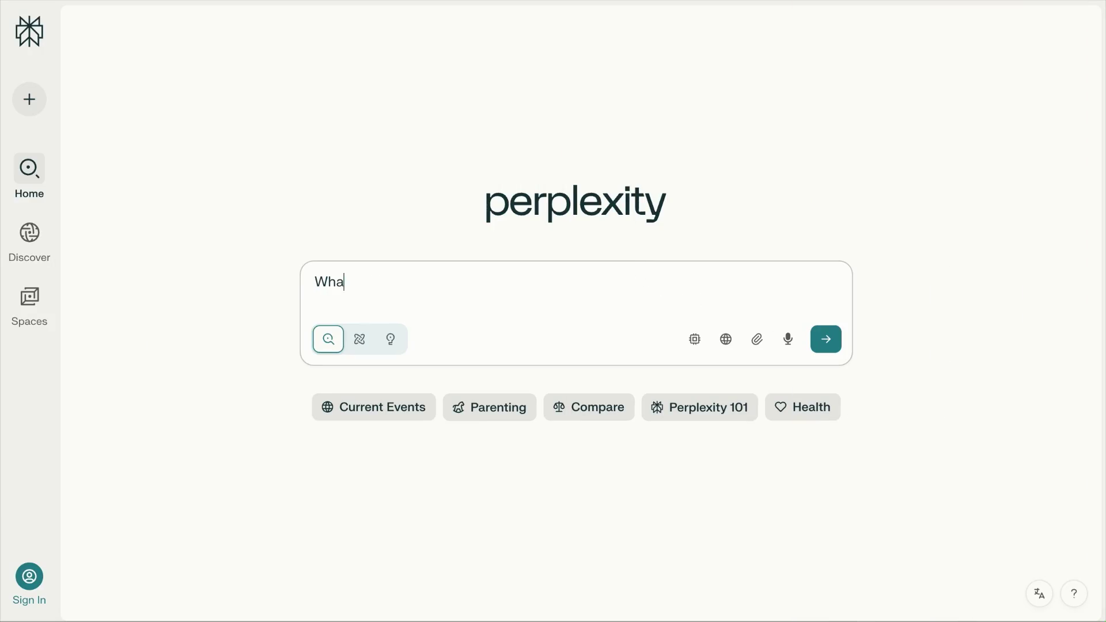
Ask Perplexity for past-6-months research-backed CAC-reduction strategies for DTC eCommerce brands, then review answer and sources
text(t are the most recent (past 6 mon)
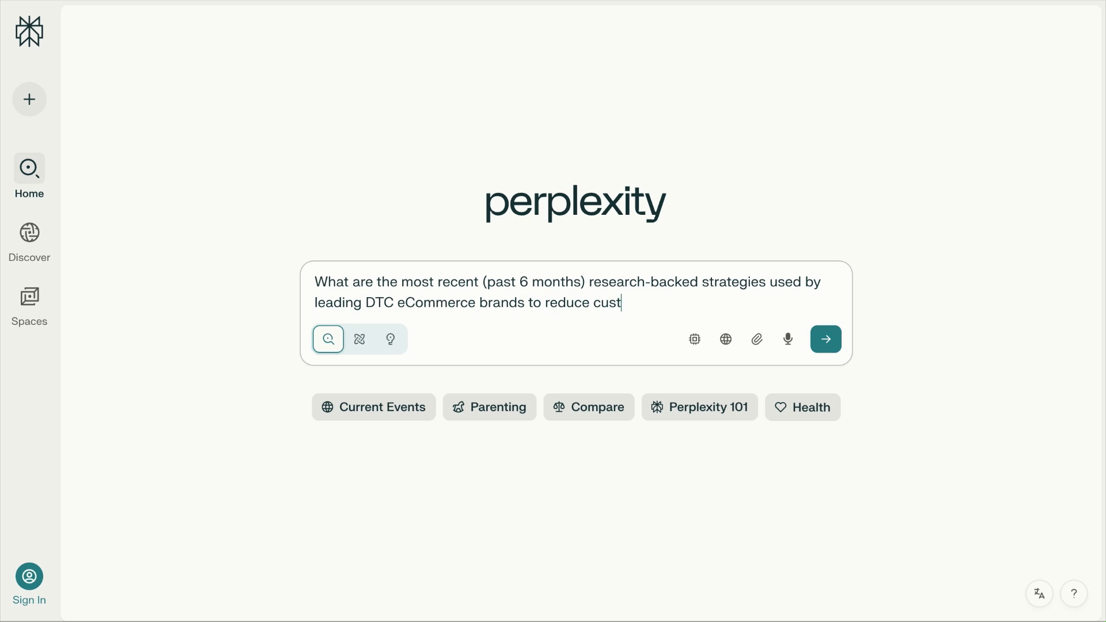
text(hat sources support these findings?)
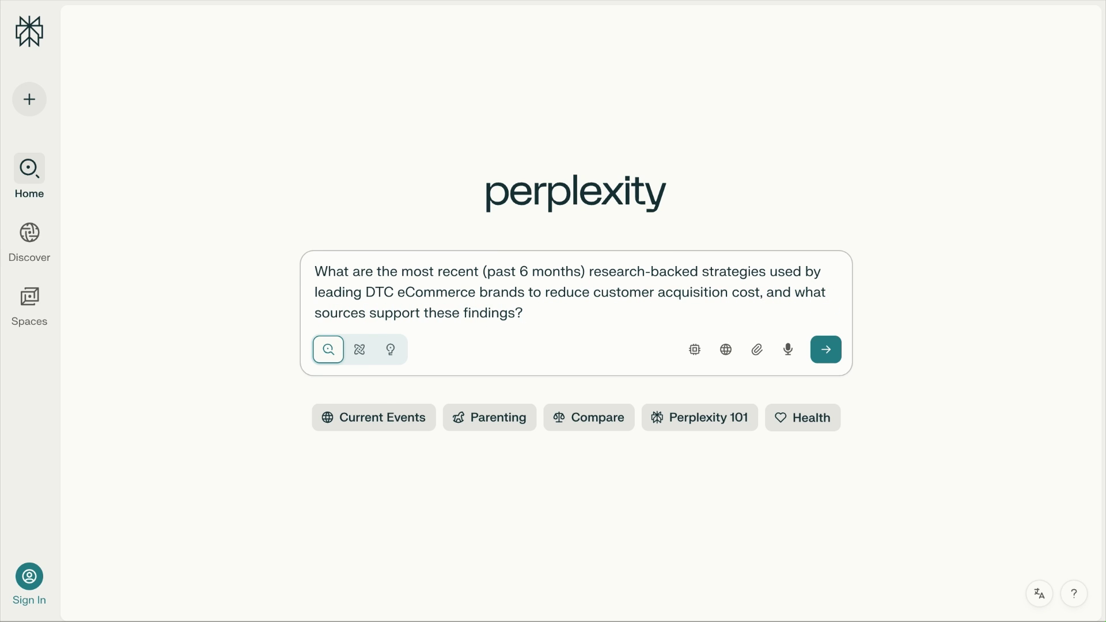
key(Return)
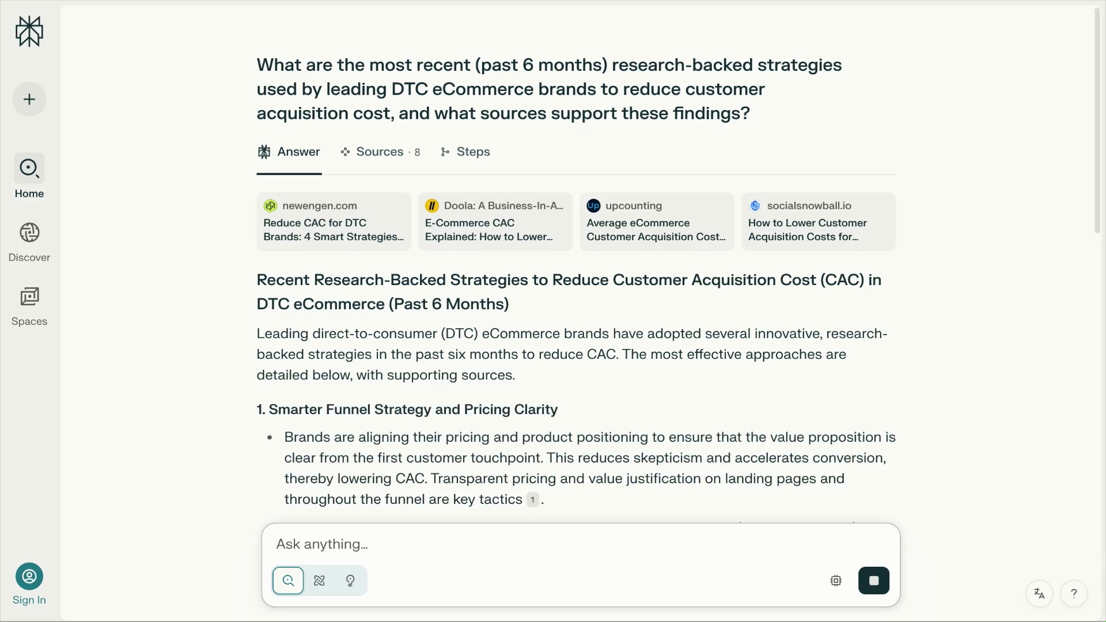
scroll(661, 297, down, 15)
scroll(661, 297, down, 6)
scroll(663, 305, up, 12)
scroll(662, 300, up, 15)
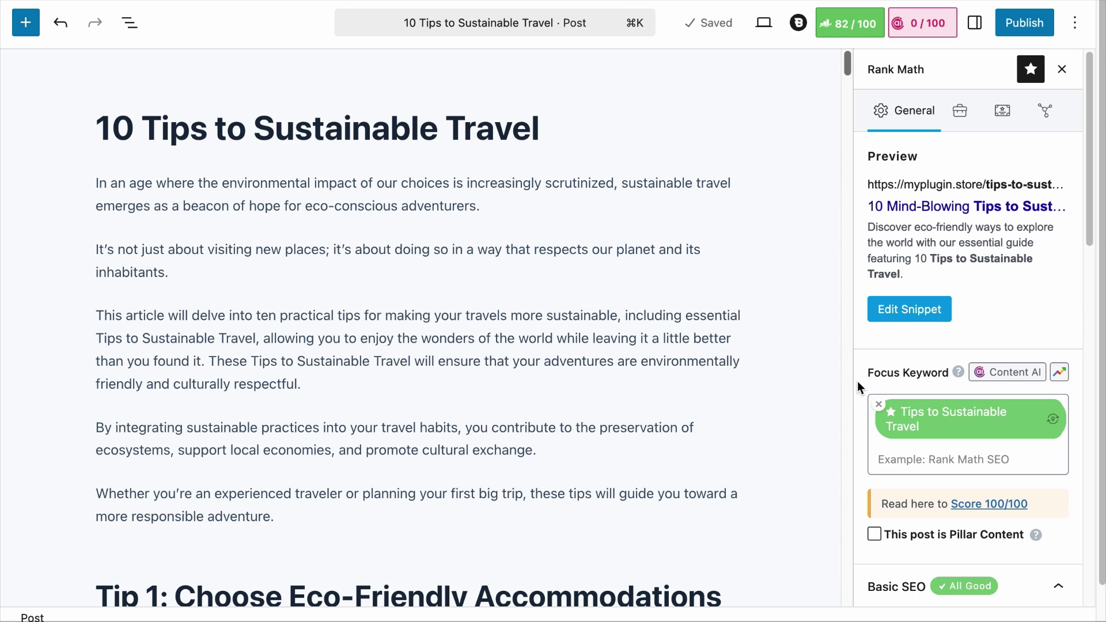
Run Content AI research on 'Tips to Sustainable Travel' with Worldwide as the country
click(924, 24)
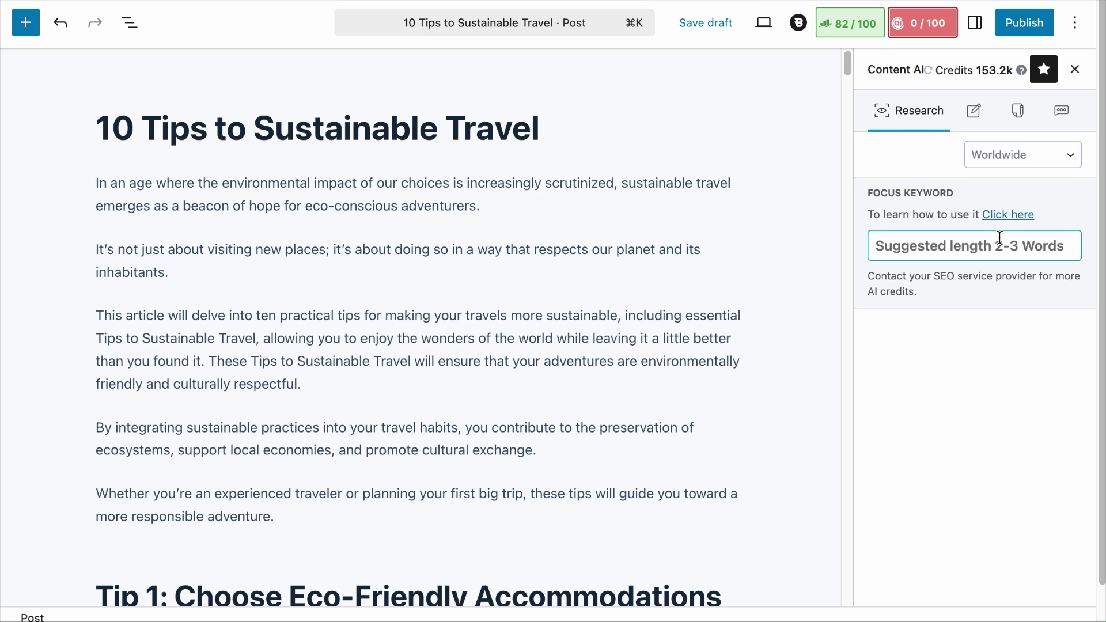
text(Tips to Sustainable Travel)
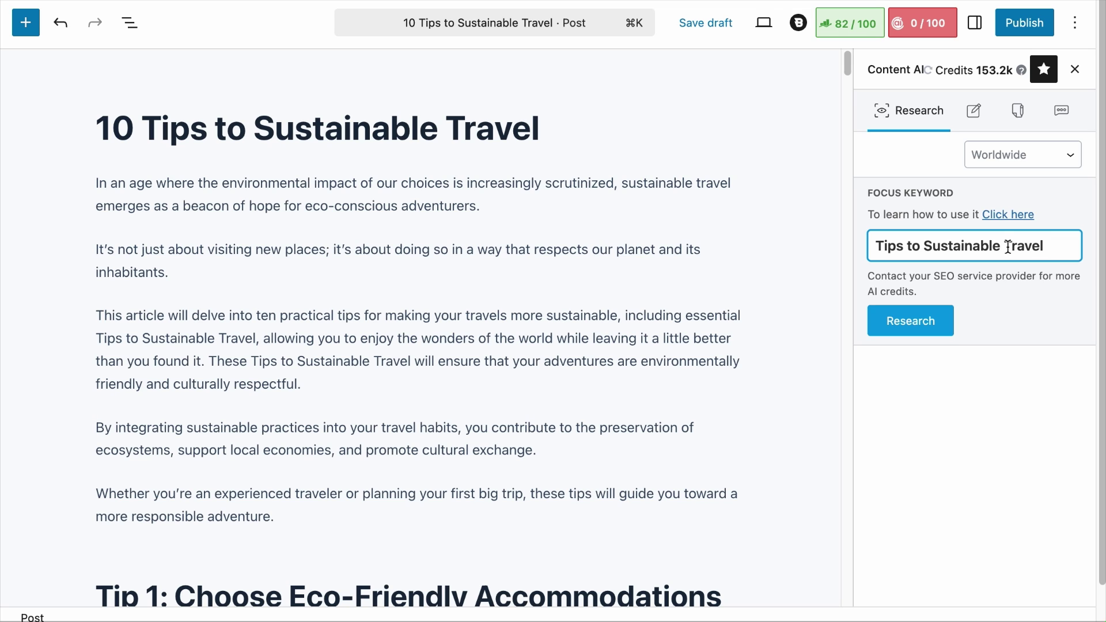
click(1045, 166)
click(1046, 167)
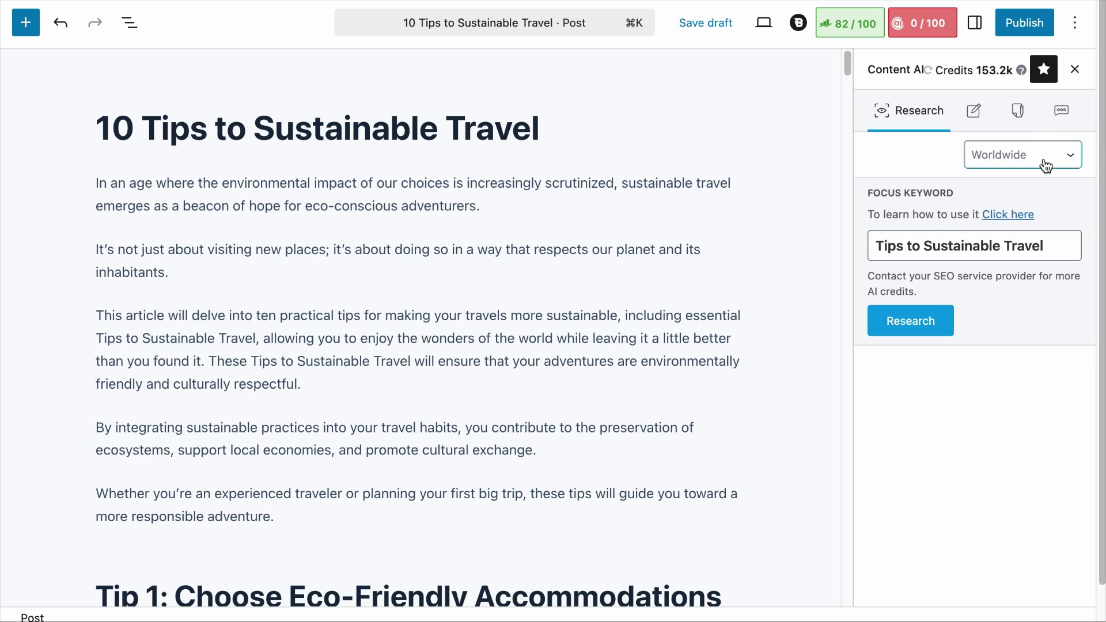
click(917, 320)
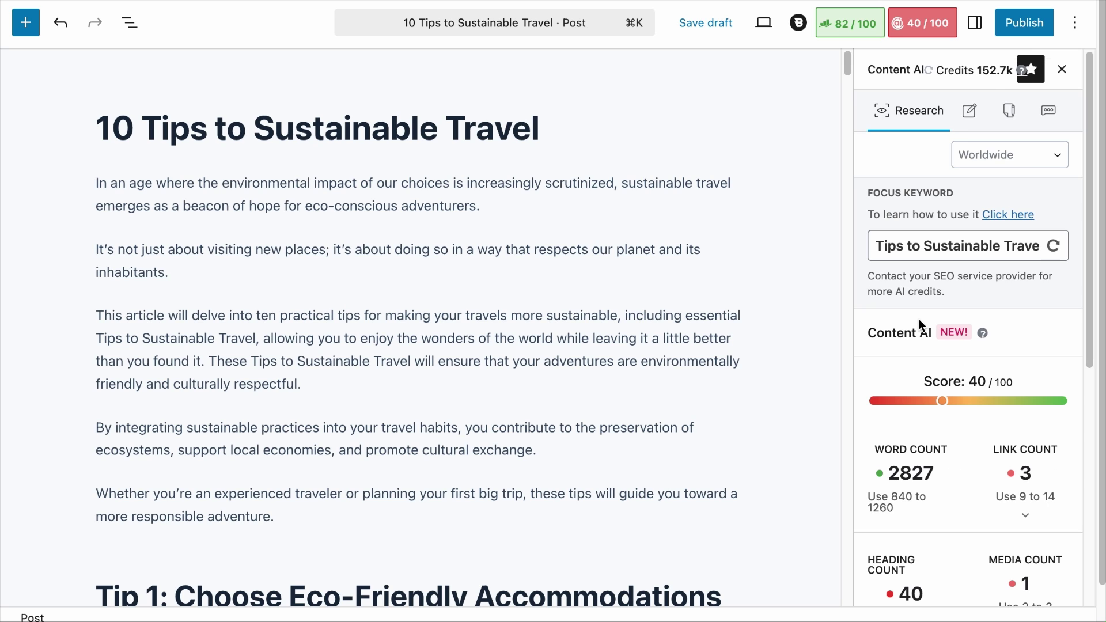
Expand the Link, Heading and Media Count breakdowns
scroll(909, 346, down, 4)
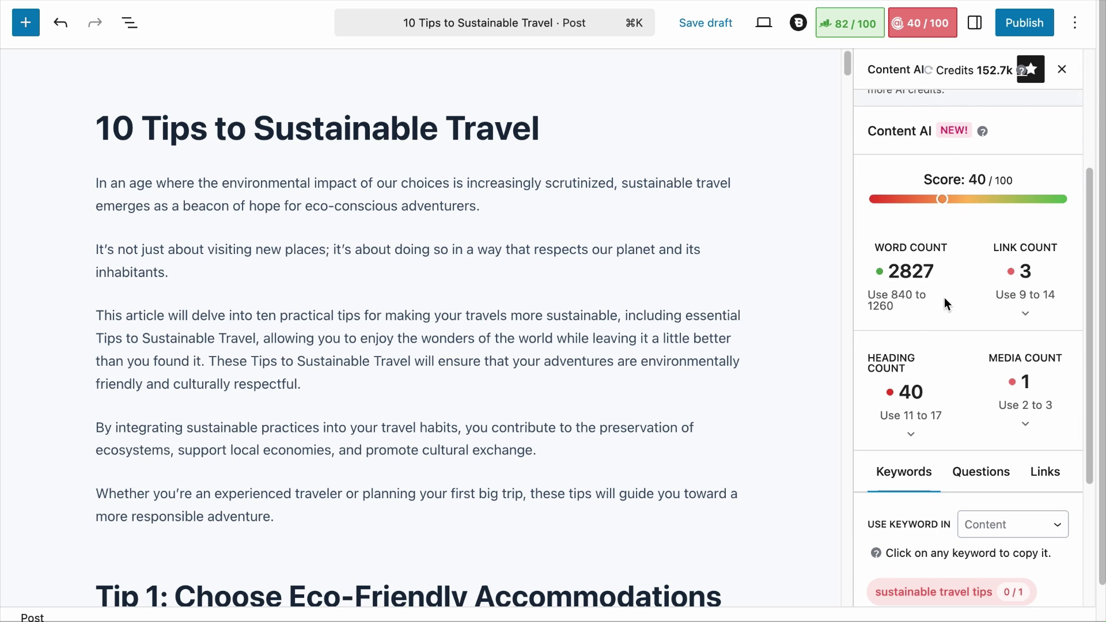
click(1027, 312)
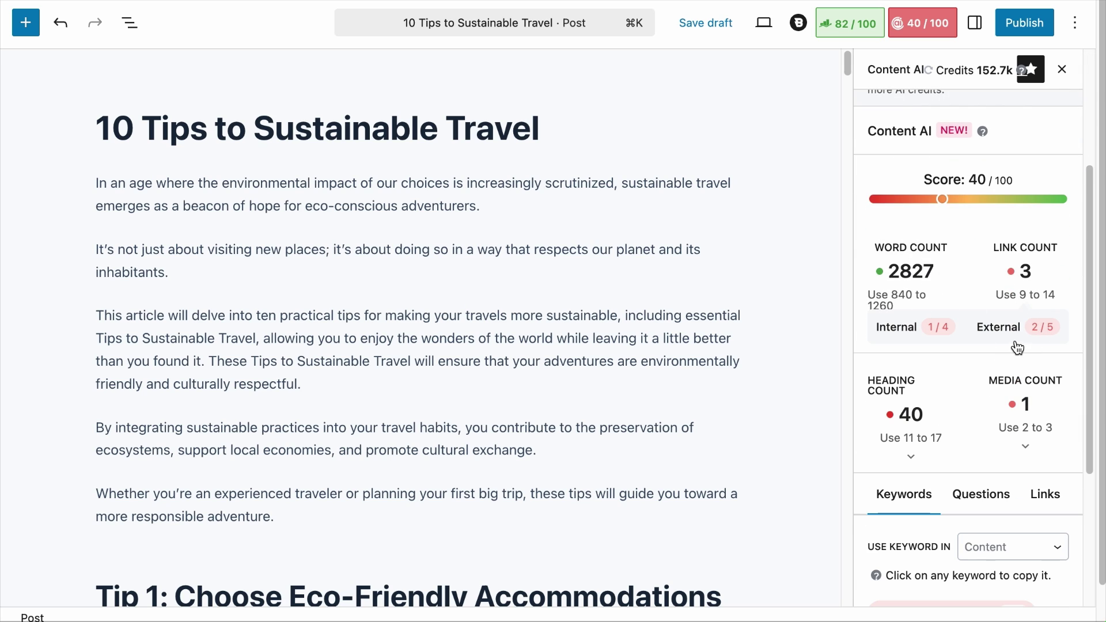
click(911, 454)
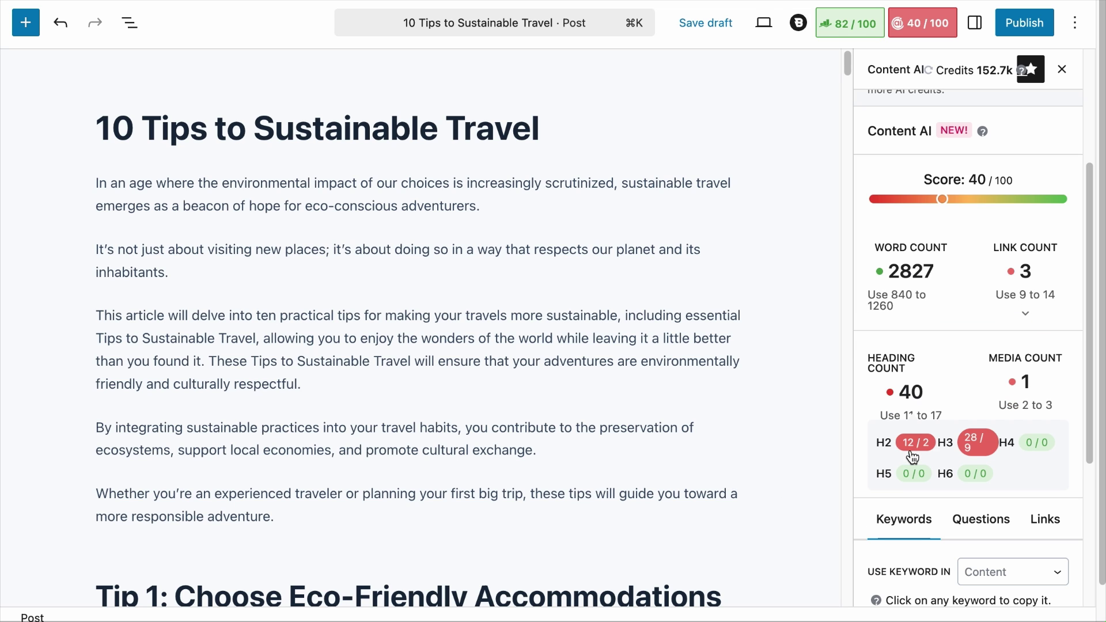
click(1037, 380)
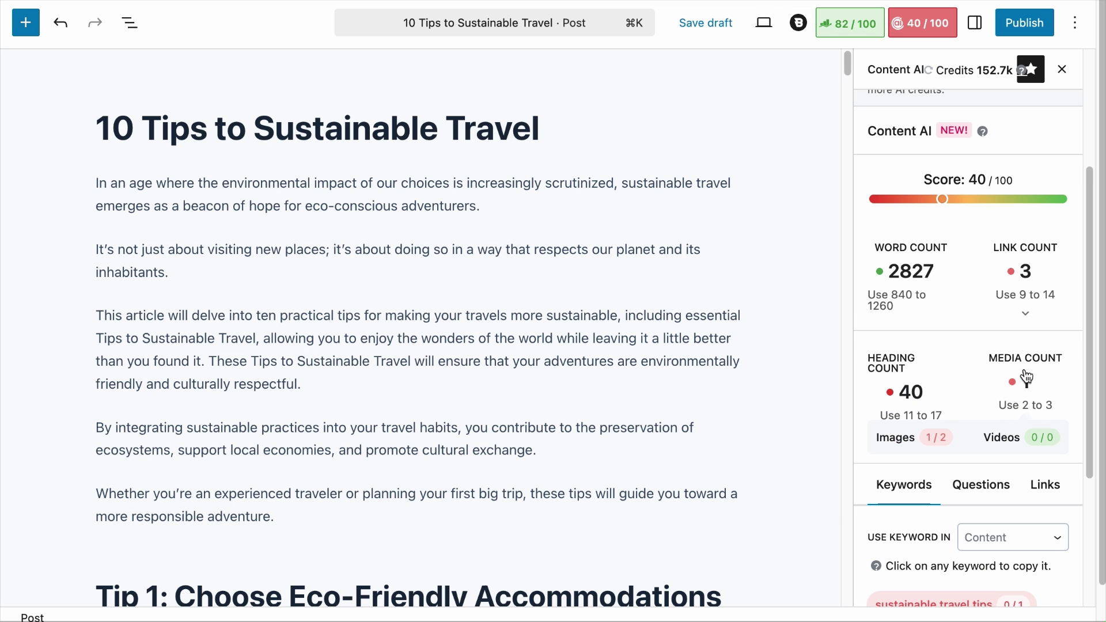
View keyword suggestions for Headings, SEO Title and SEO Description
scroll(1026, 378, down, 4)
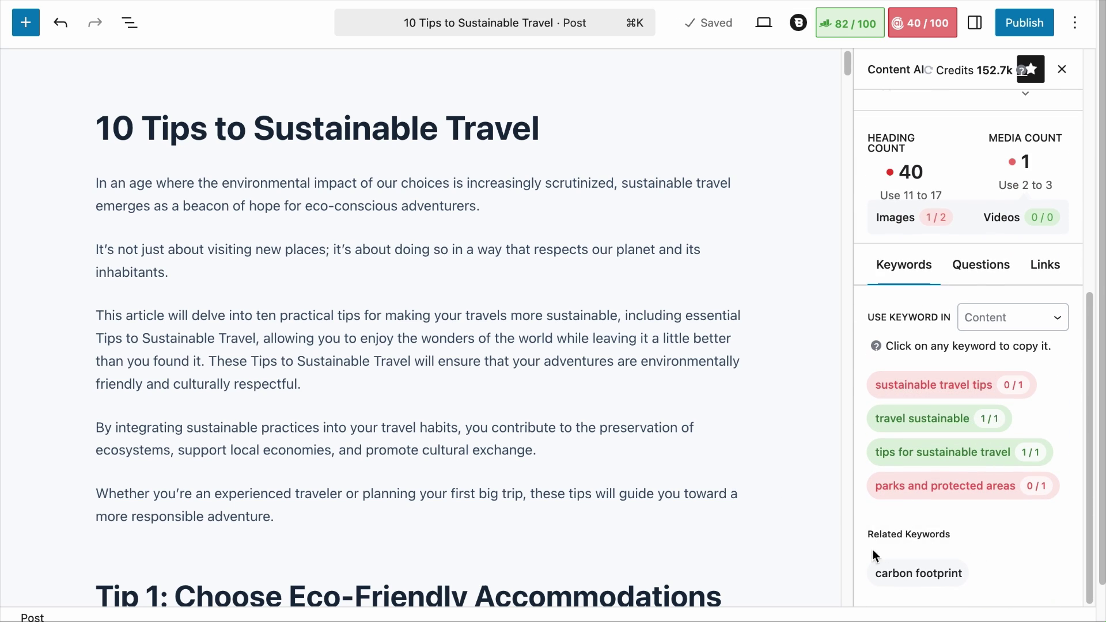
click(1013, 325)
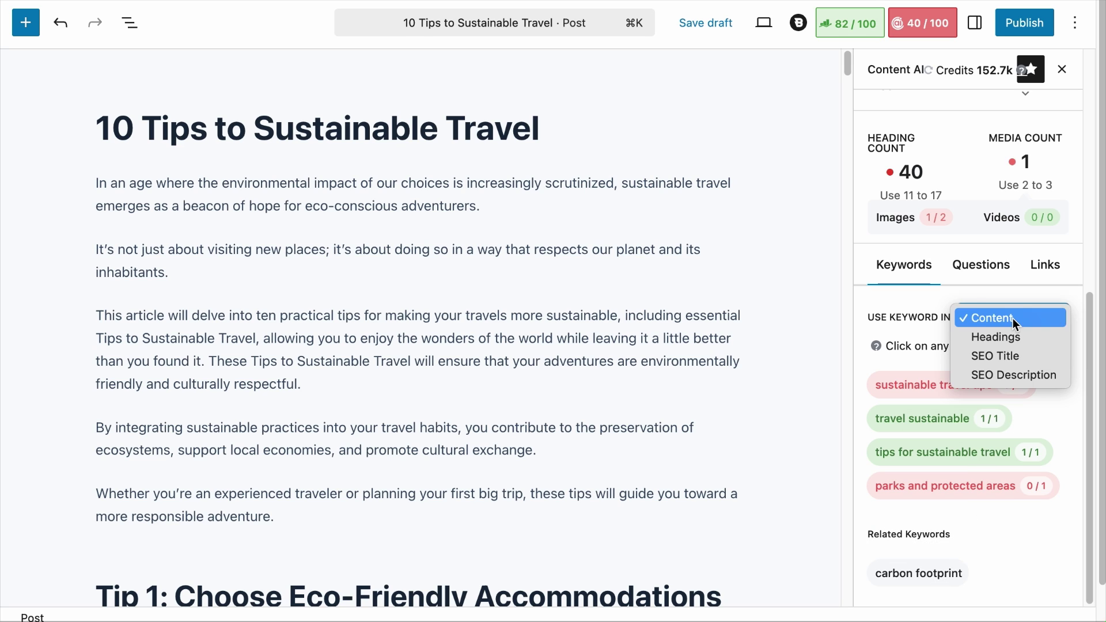
click(995, 336)
click(1008, 403)
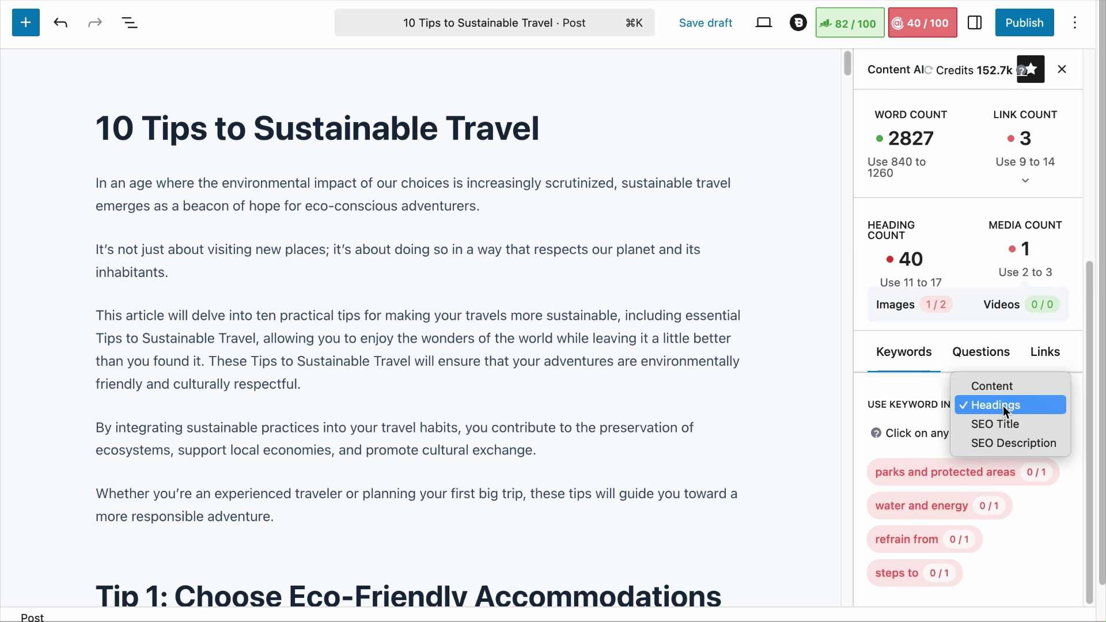
click(1002, 422)
click(1002, 407)
click(1002, 426)
Review the related Questions and the recommended Links for the keyword
click(980, 364)
scroll(982, 369, down, 2)
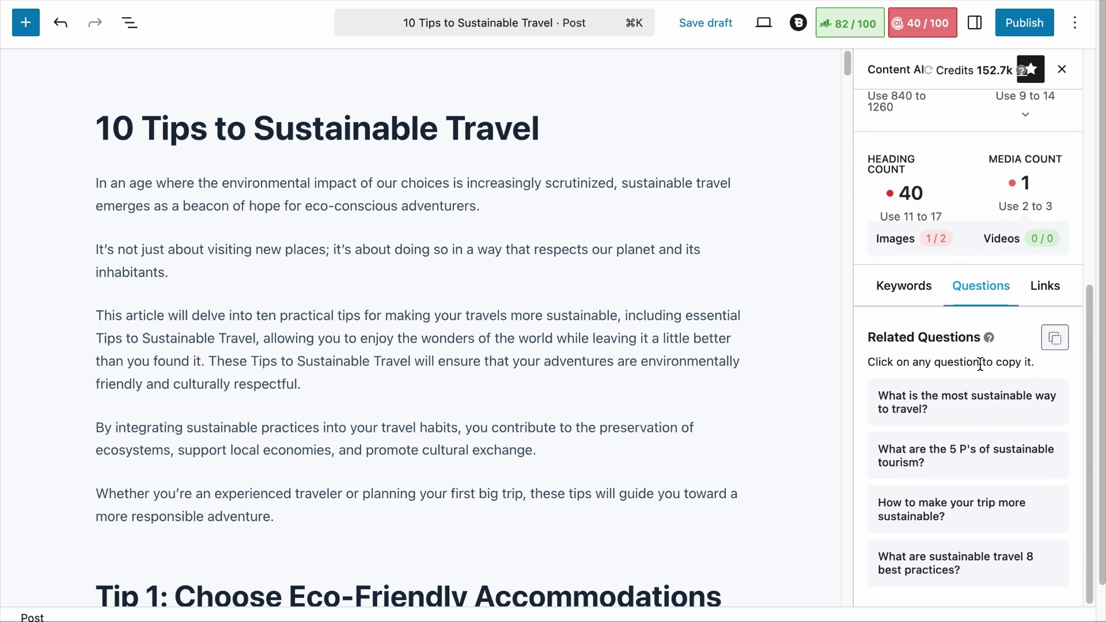
click(1060, 285)
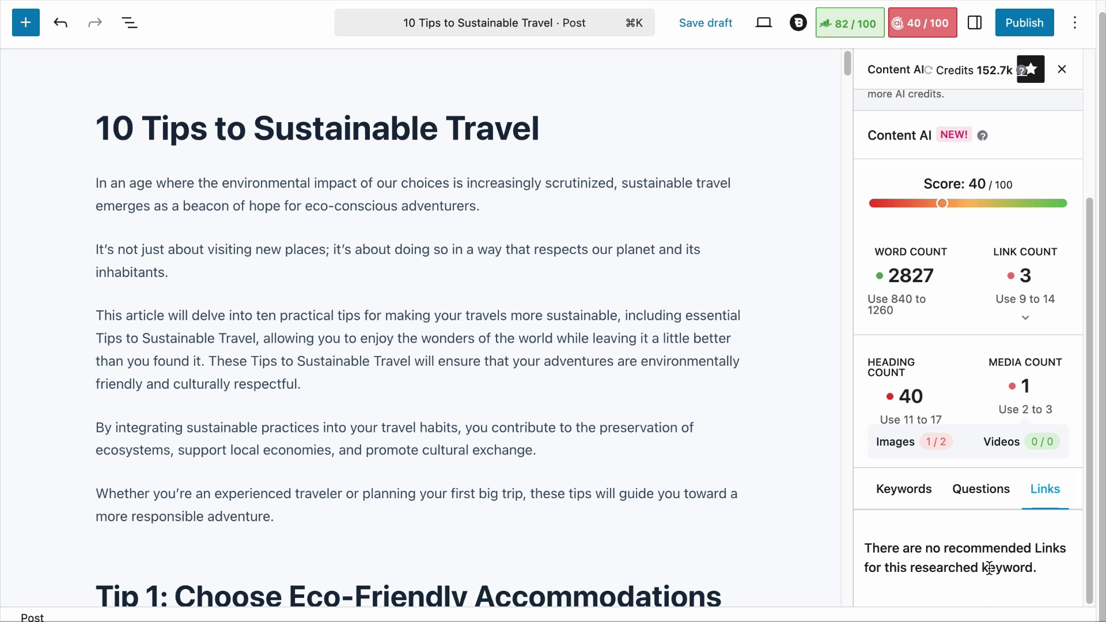
scroll(989, 569, up, 4)
scroll(971, 279, down, 3)
Leave the WordPress editor for the Otter.ai pricing plans page
mouse_move(641, 293)
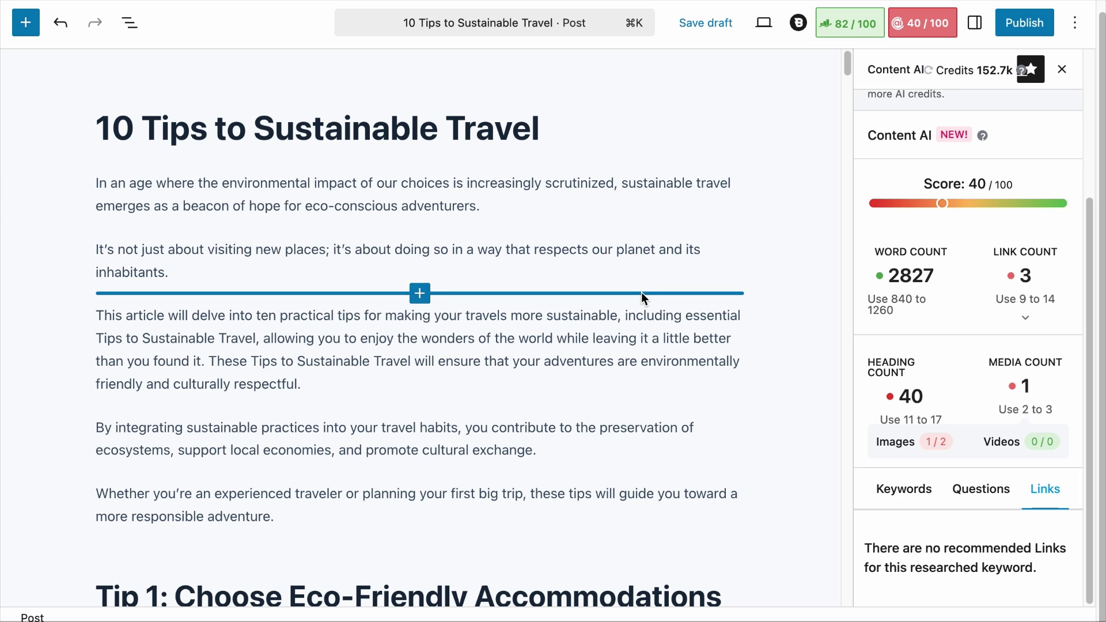